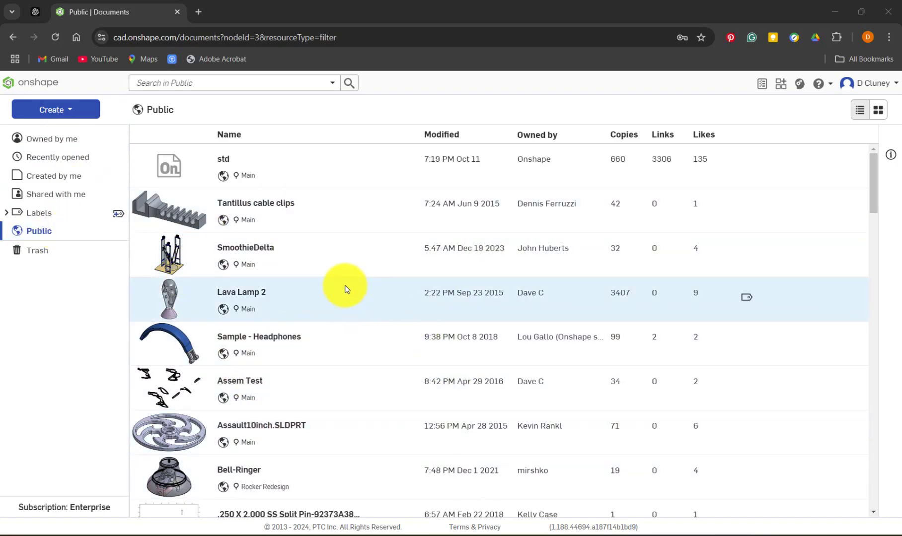
Search the public documents for "TPD EXTRUDE 2425" and open the TPD EXTRUDE PART 1 2425 - Copy document
click(242, 85)
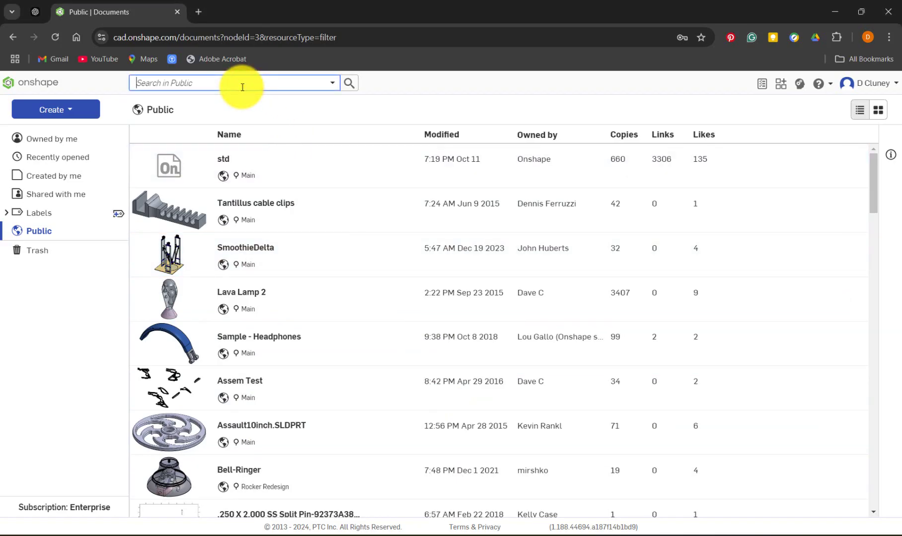
text(TPD EXTRUDE 2425)
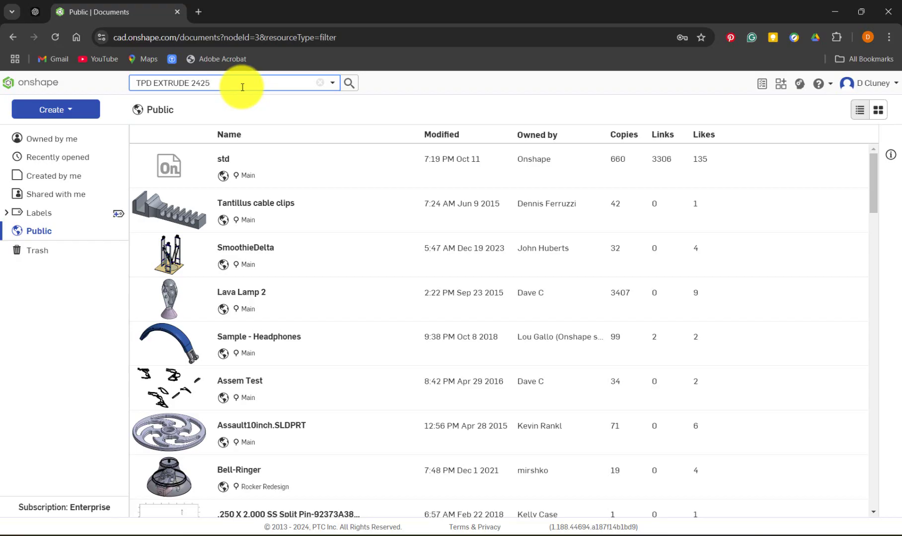
key(Return)
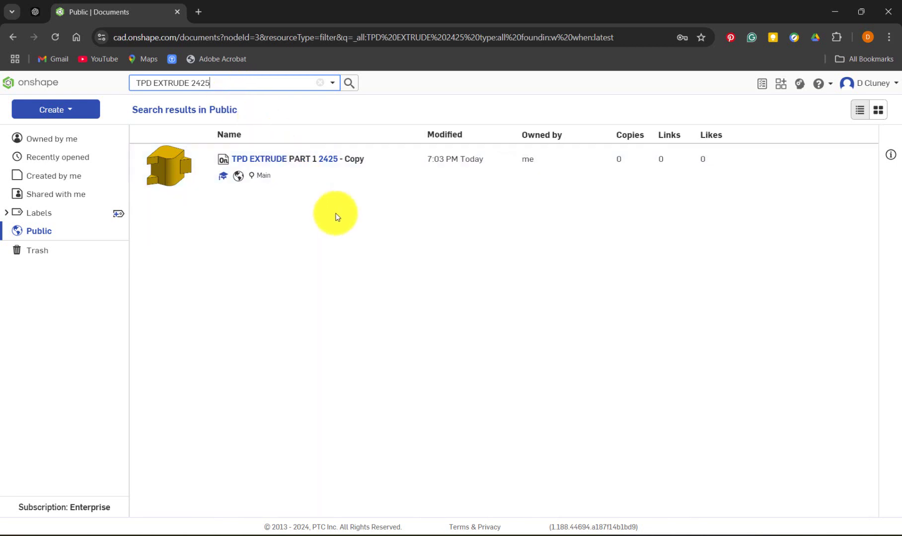
click(311, 159)
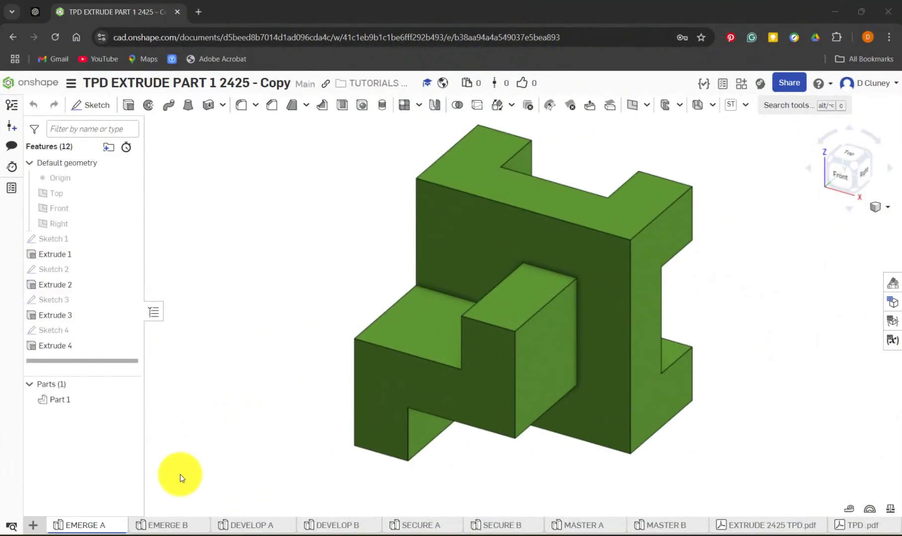
Review the document's contents, viewing the model overview in EXTRUDE 2425 TPD.pdf and the resource links in TPD .pdf
mouse_move(90, 526)
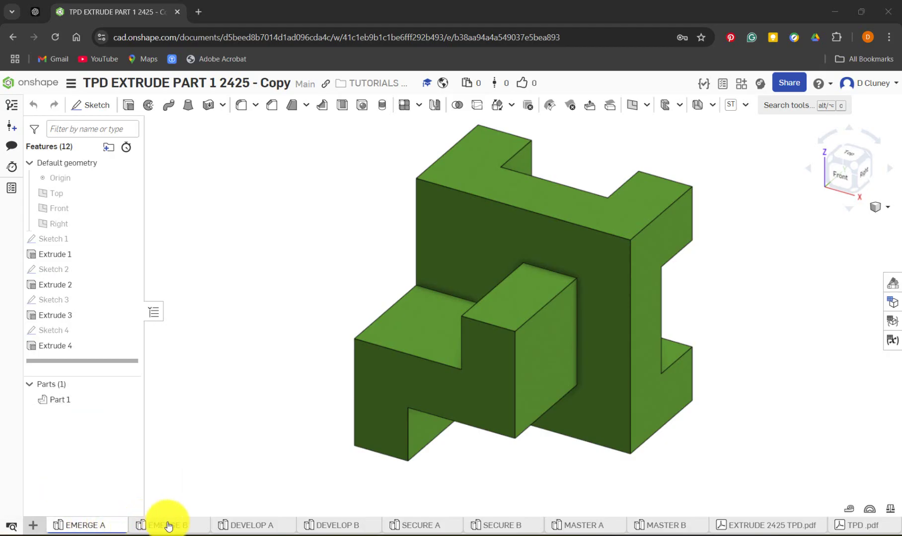
mouse_move(169, 526)
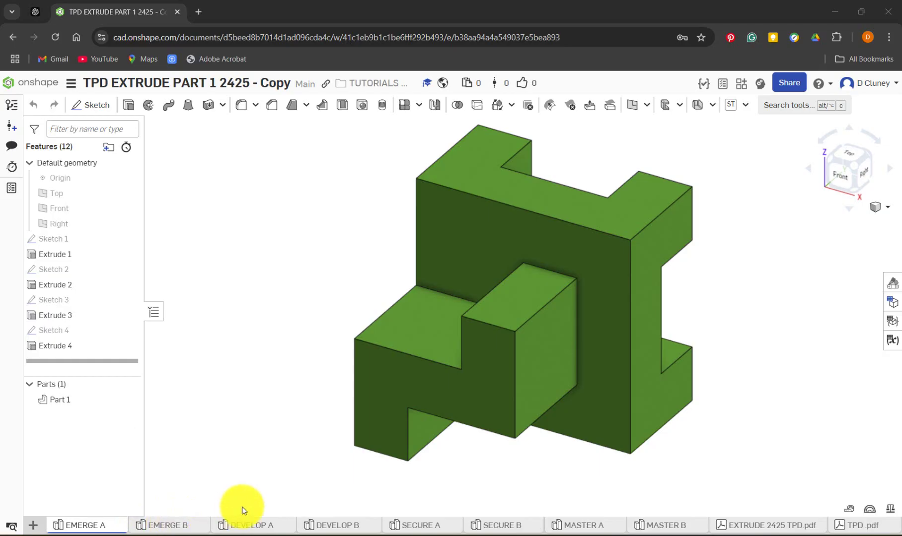
mouse_move(263, 527)
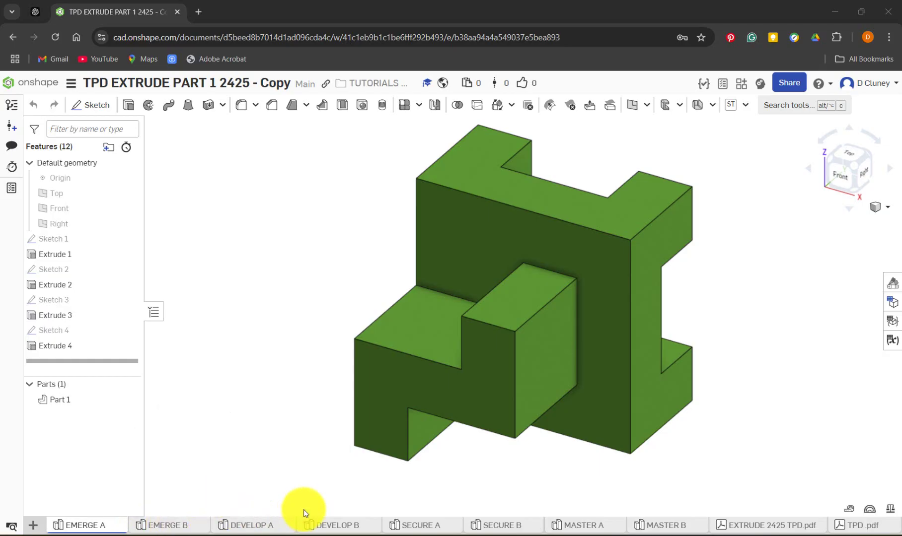
mouse_move(346, 525)
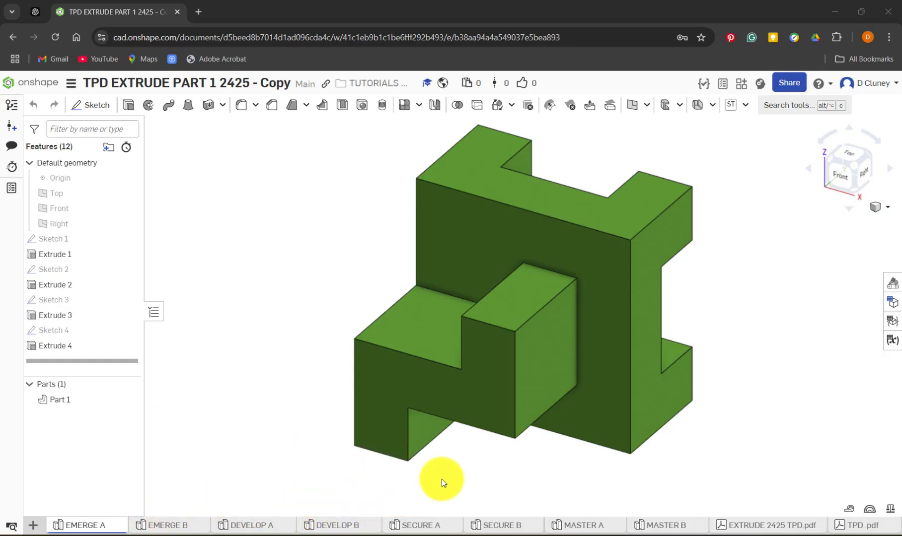
mouse_move(443, 527)
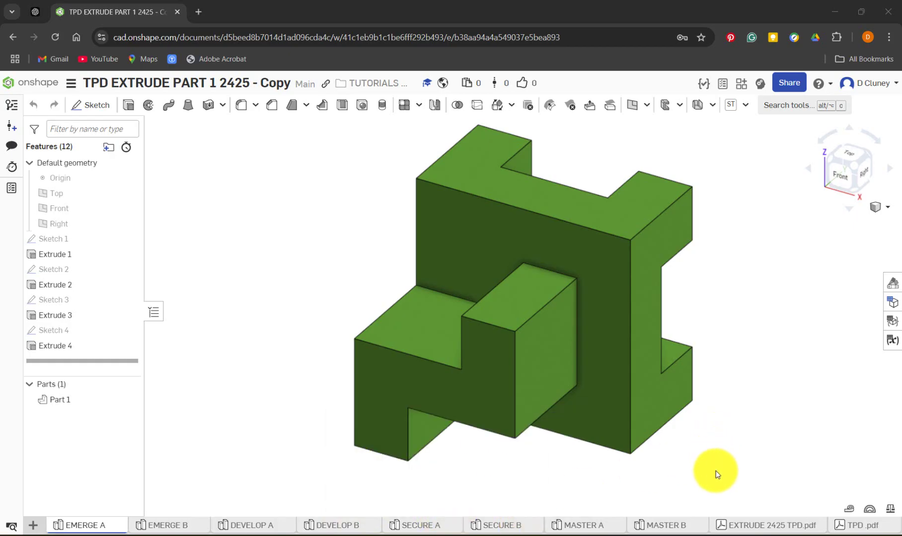
click(781, 529)
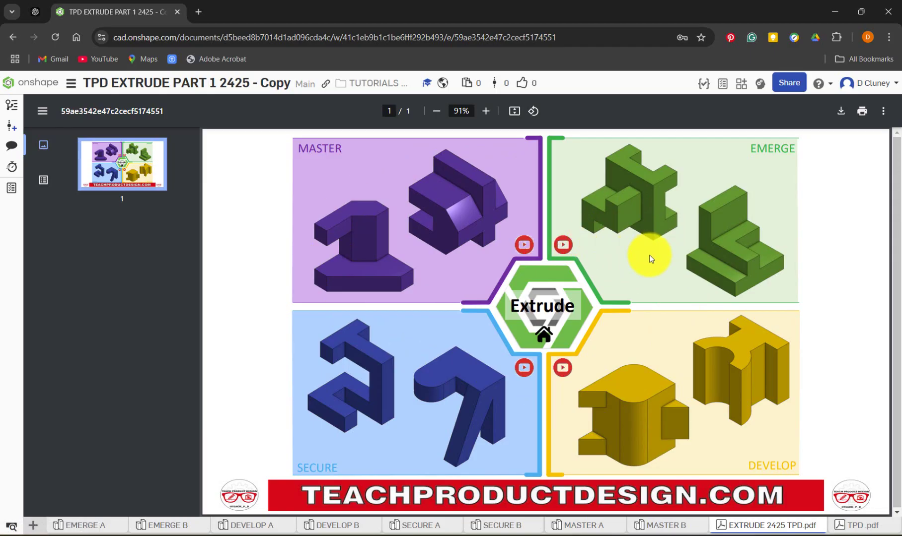
click(846, 527)
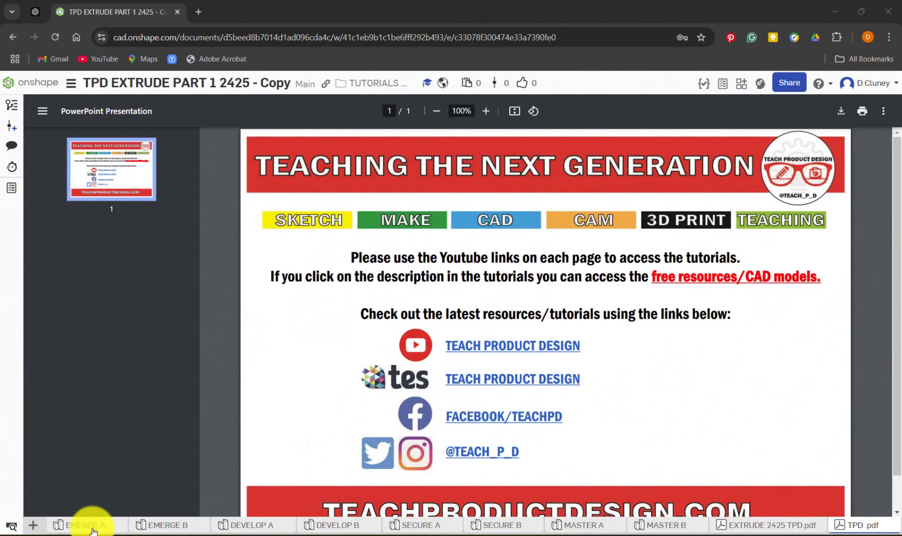
Return to the EMERGE A model and create a new part studio beside it
click(92, 527)
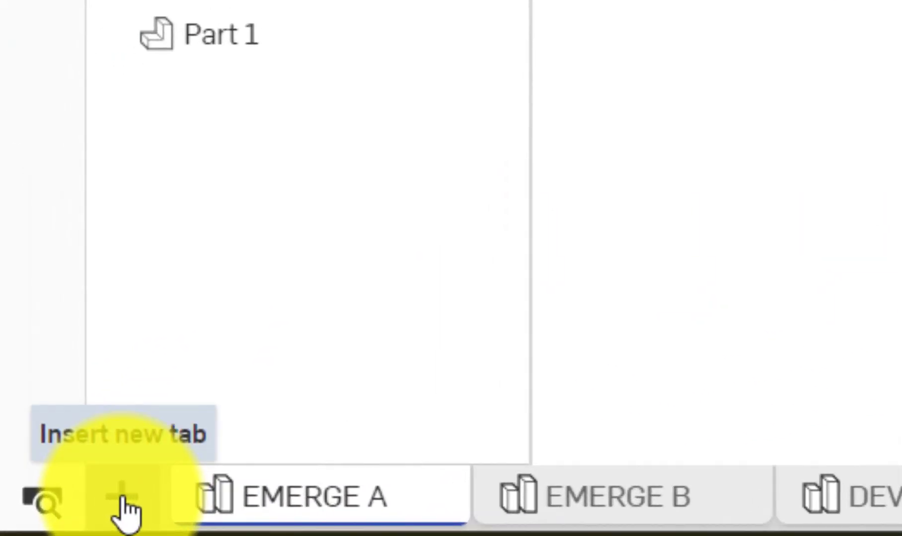
click(124, 504)
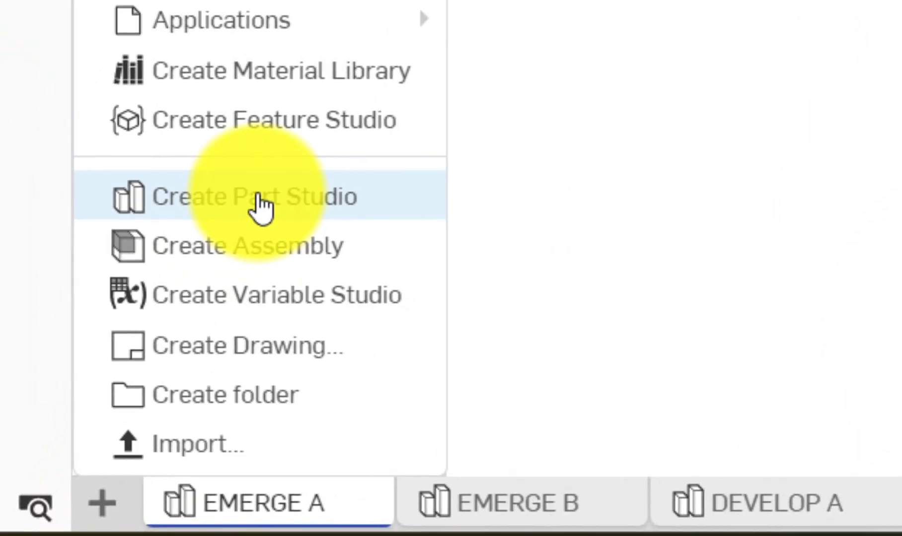
click(298, 140)
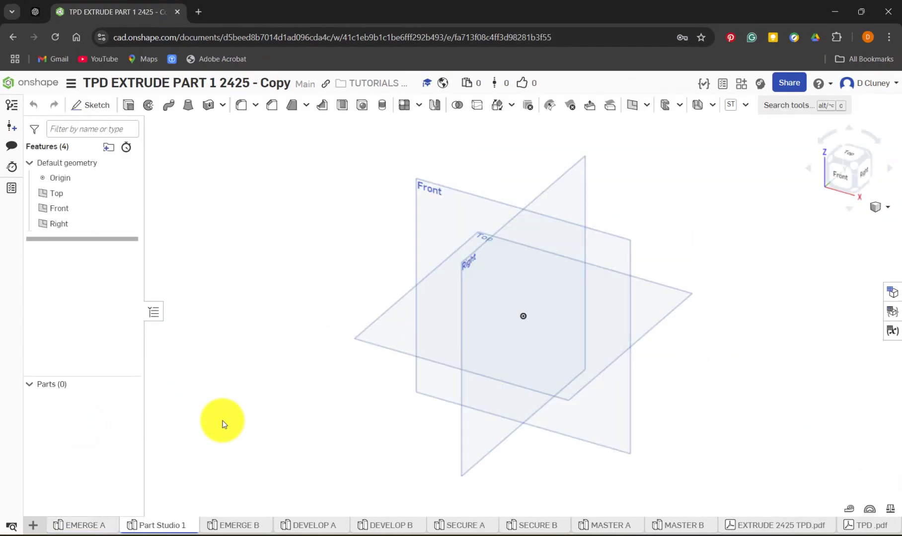
mouse_move(158, 524)
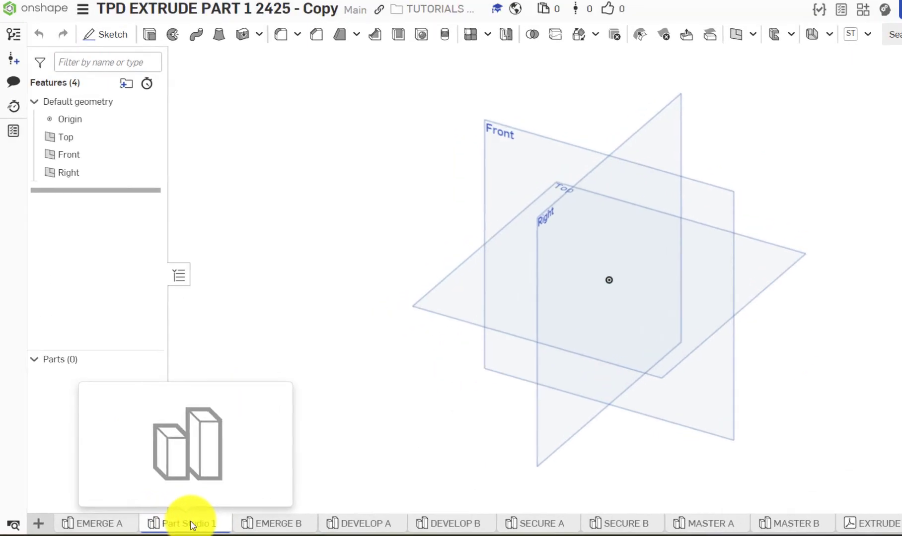
right_click(193, 525)
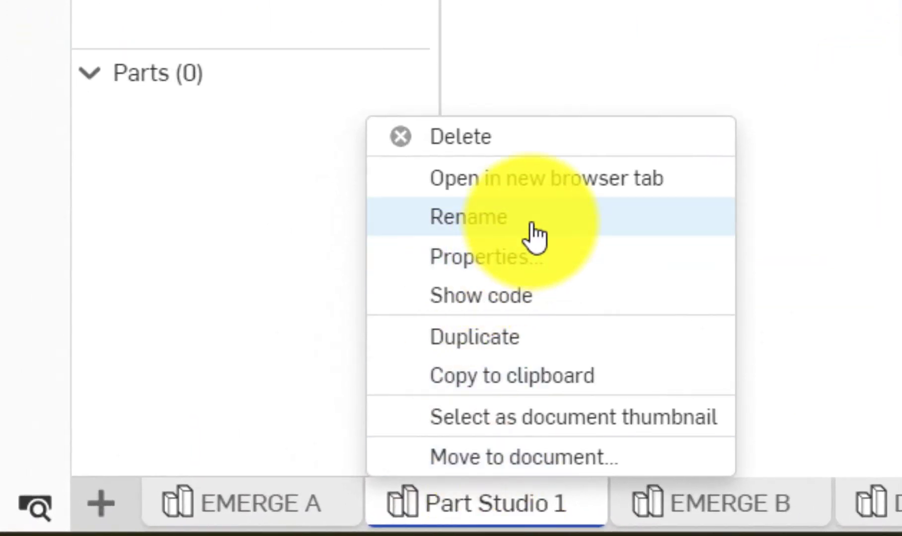
click(394, 223)
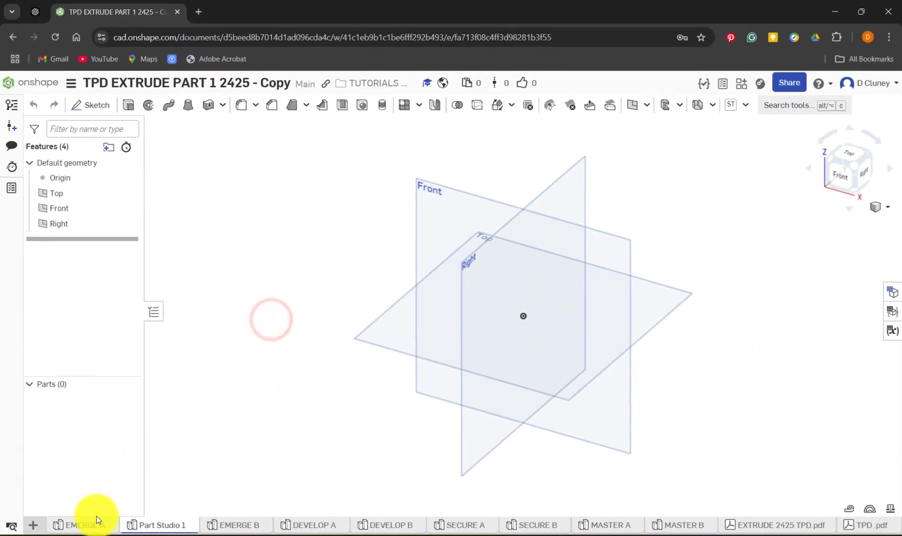
Roll the EMERGE A model back to just after Sketch 1 and examine that sketch's dimensions from the front
click(95, 525)
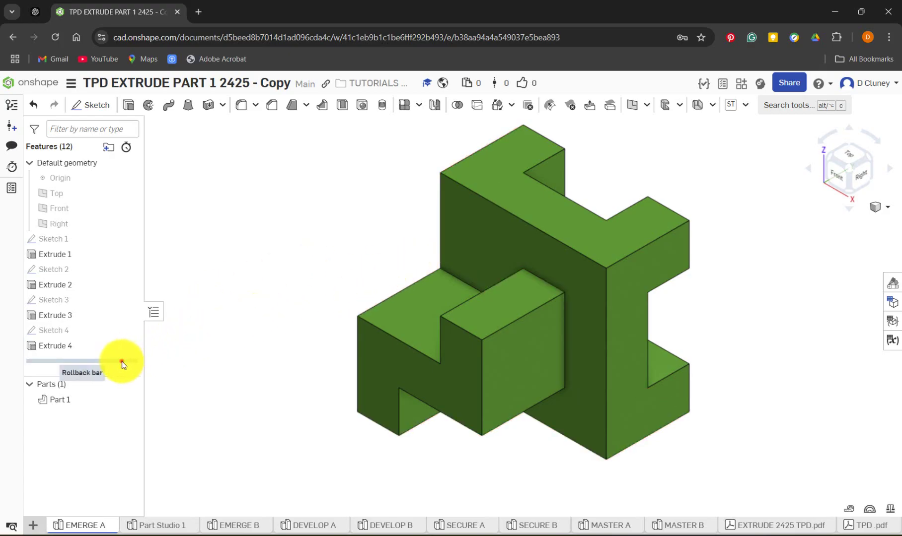
drag(122, 361, 104, 243)
right_click(97, 245)
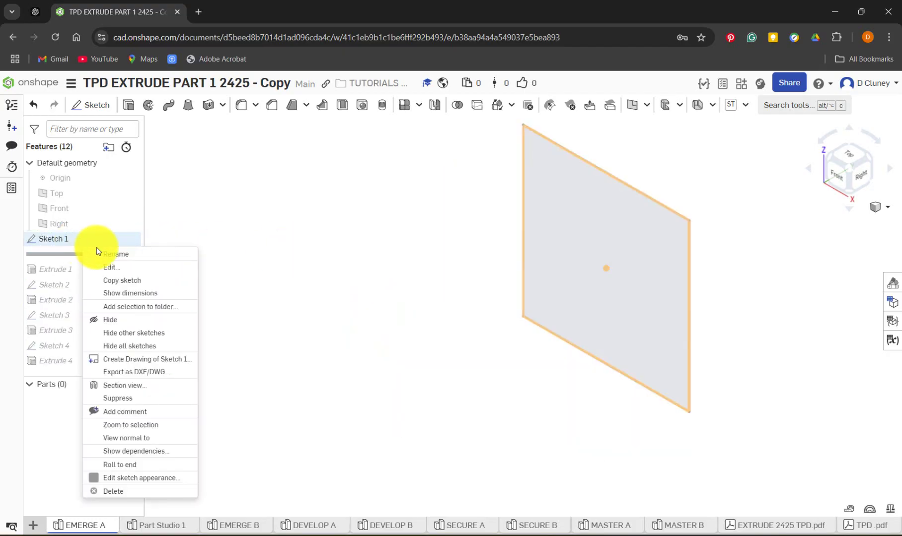
click(128, 266)
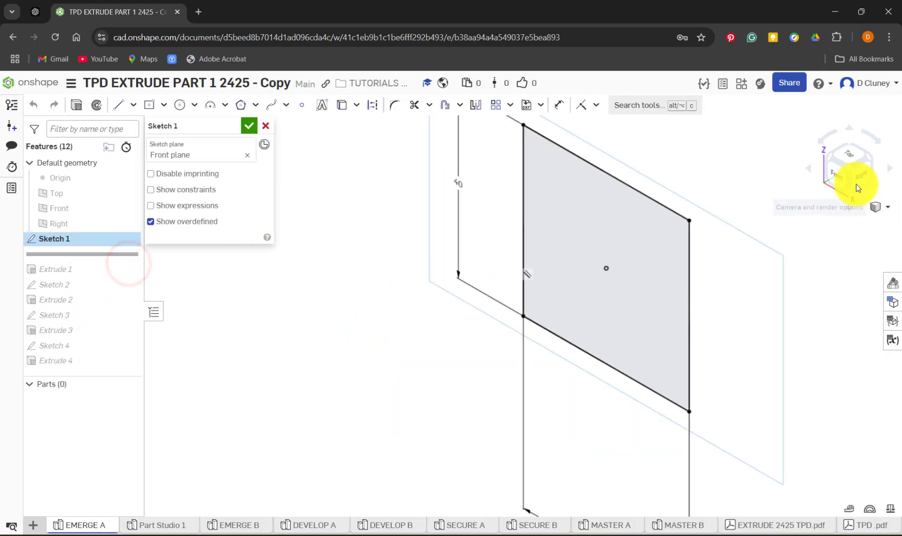
click(840, 178)
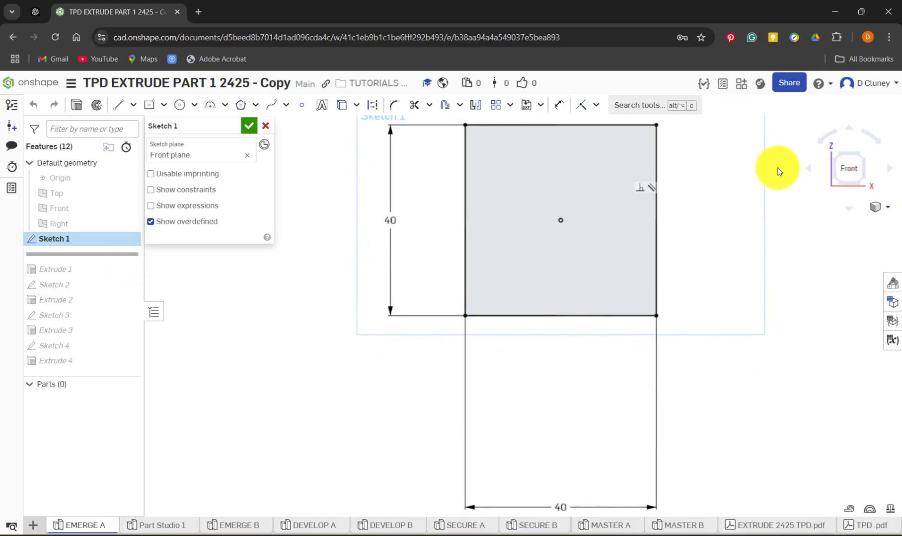
click(249, 125)
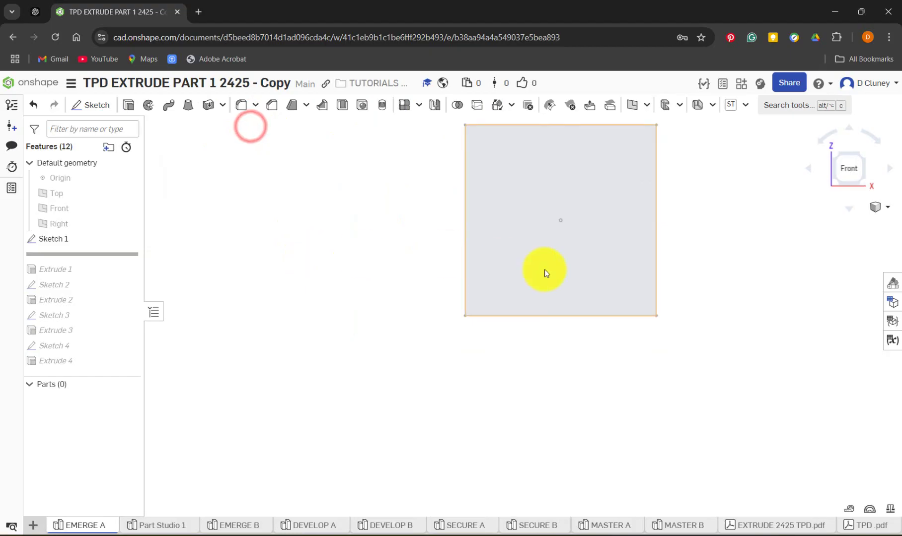
click(865, 157)
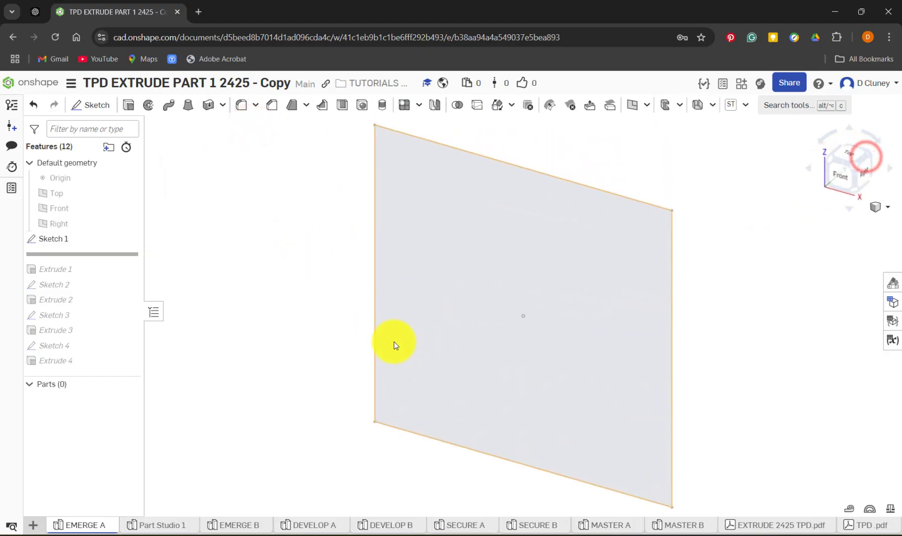
In Part Studio 1, sketch a center point rectangle about 71 mm high on the Front plane, centred on the origin
click(160, 524)
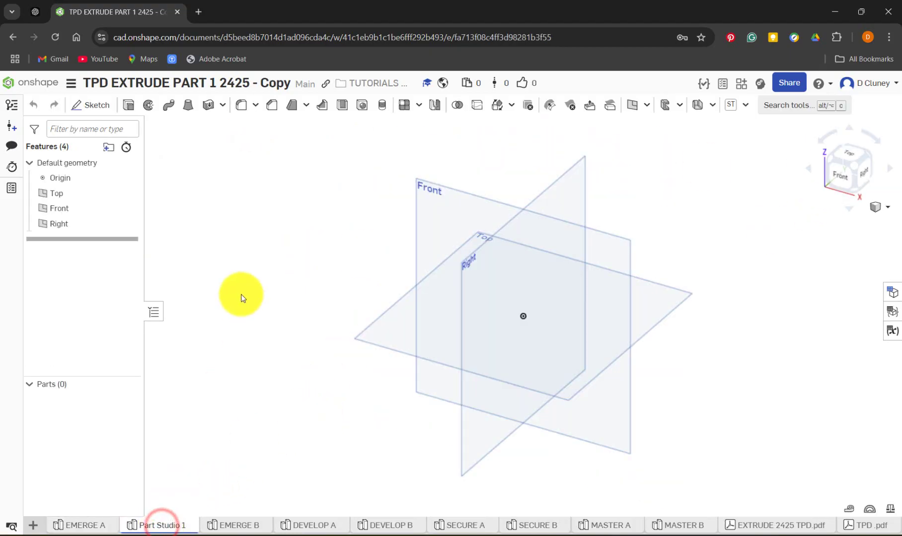
click(79, 104)
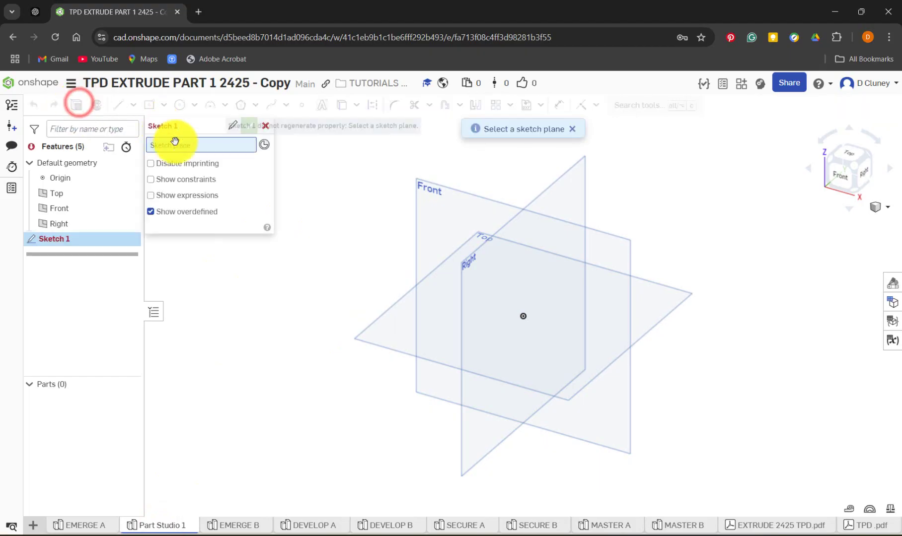
click(458, 200)
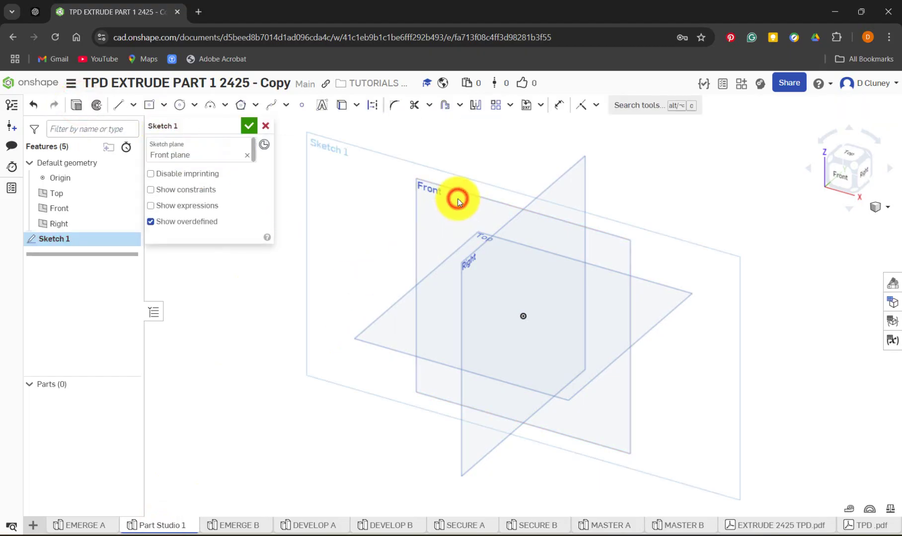
key(n)
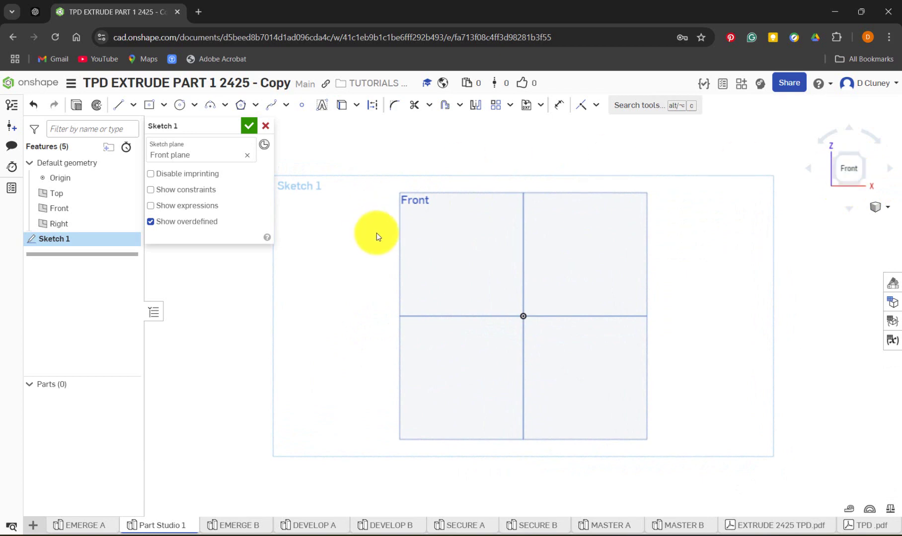
click(165, 106)
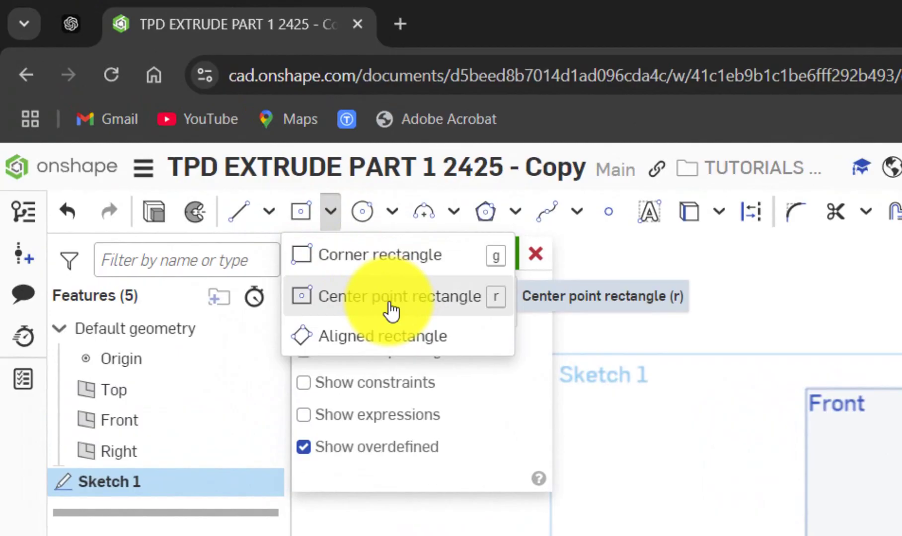
click(392, 310)
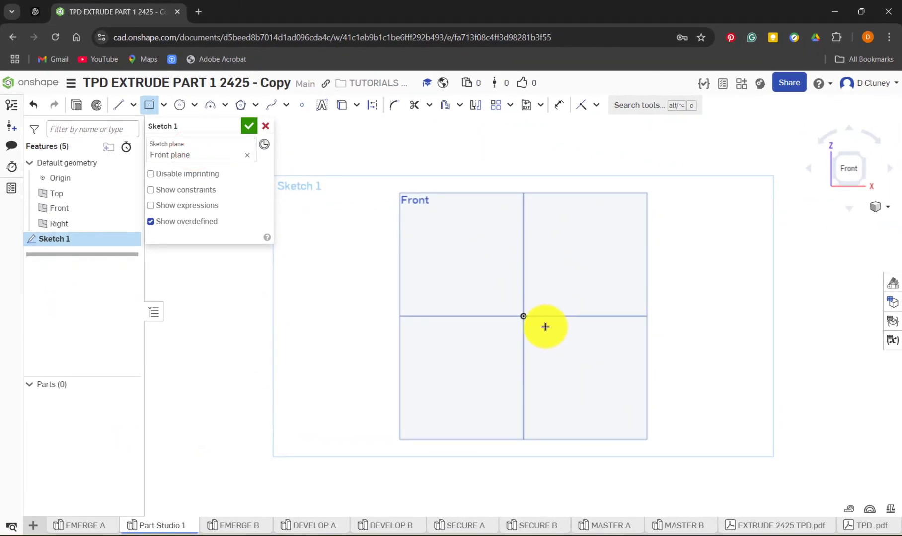
click(524, 317)
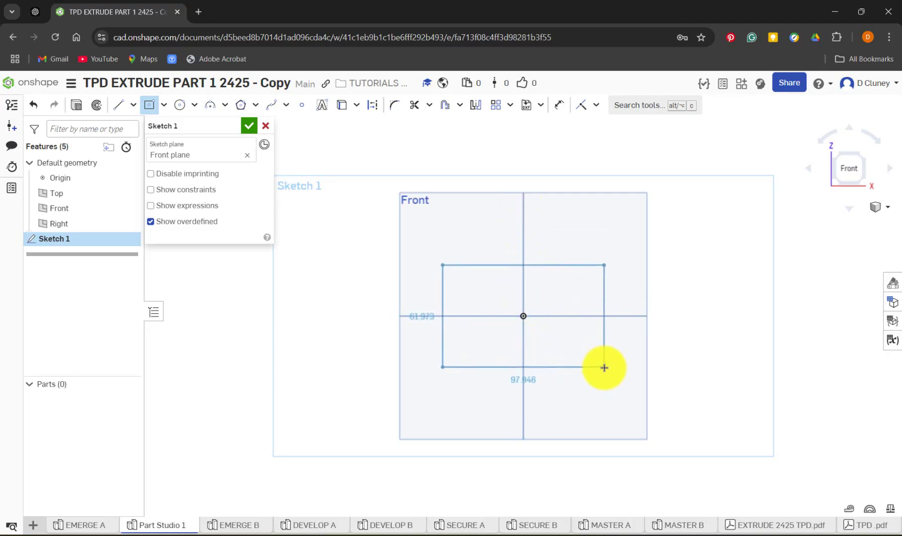
click(602, 375)
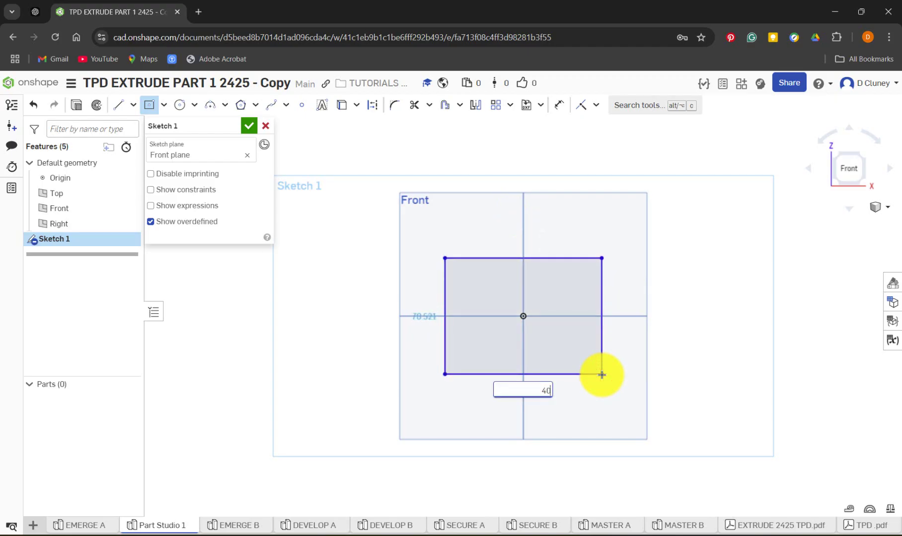
Set the rectangle's width and height to 40 mm each and finish the sketch
text(40)
key(Return)
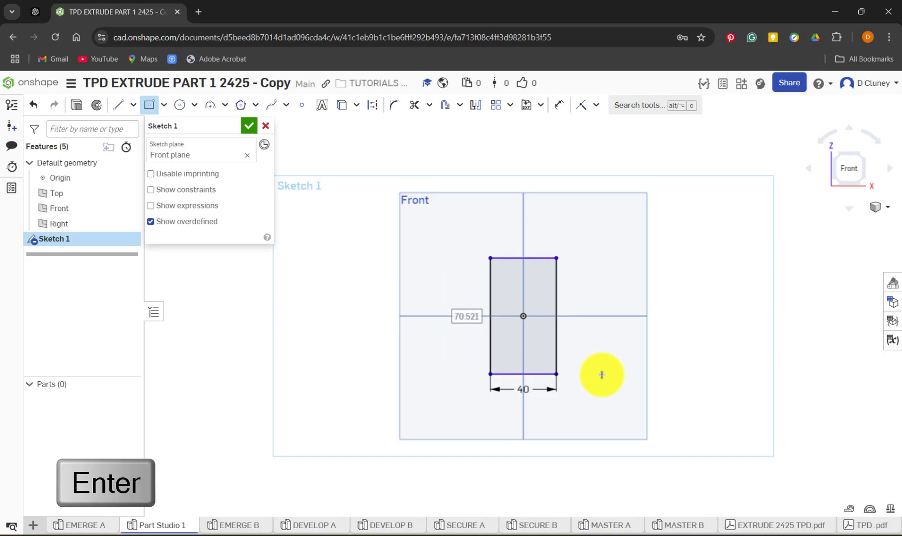
text(40)
key(Return)
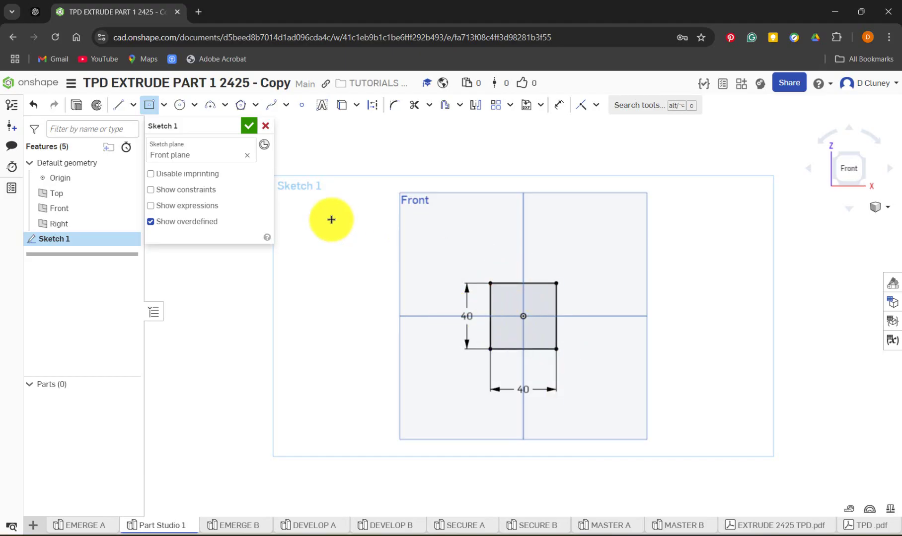
click(250, 128)
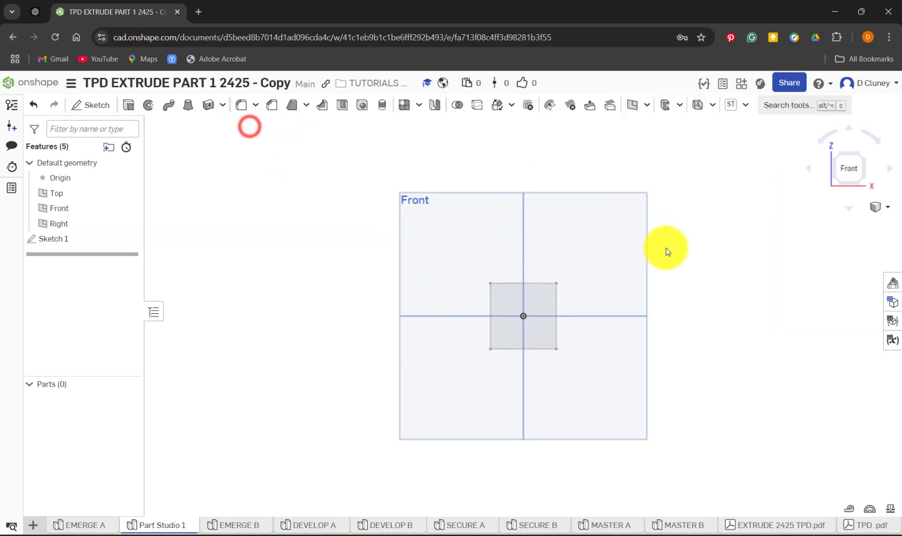
click(859, 161)
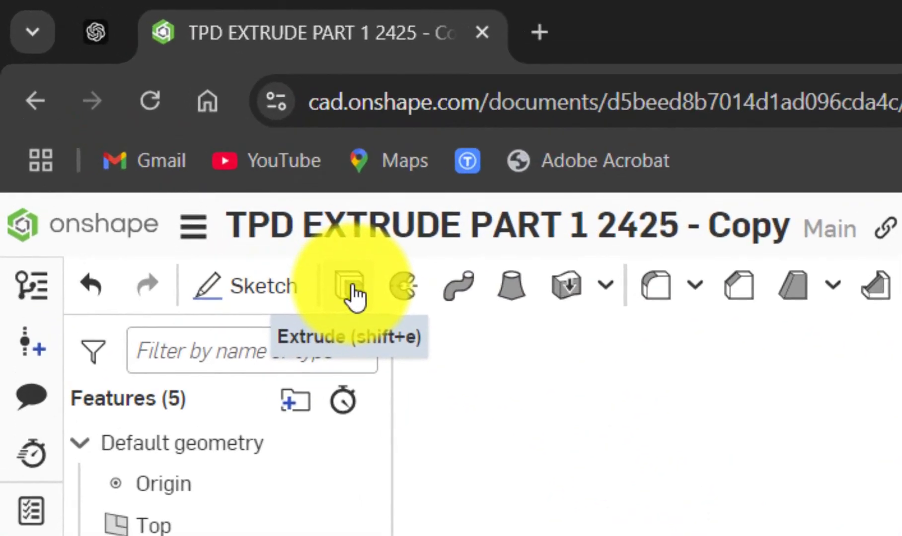
Start extruding the square region of Sketch 1 as a new solid in Part Studio 1
click(352, 292)
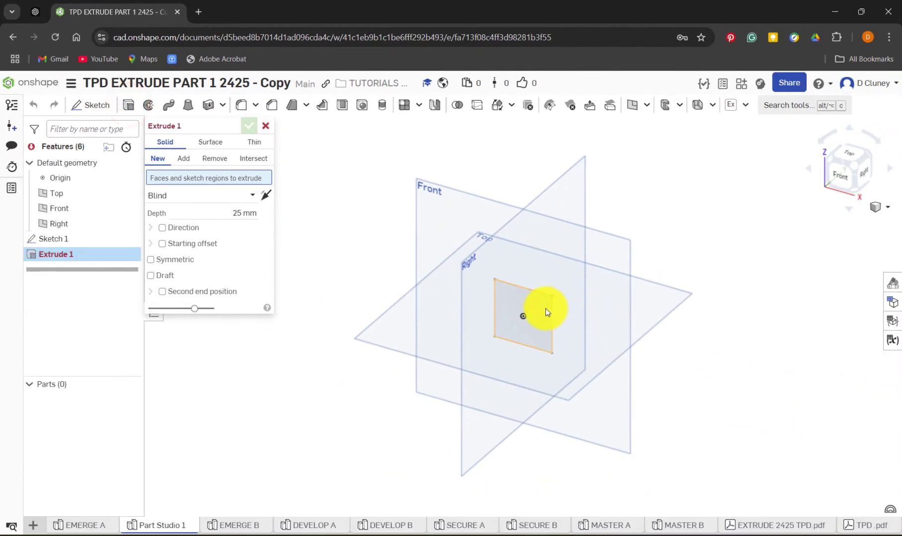
click(545, 308)
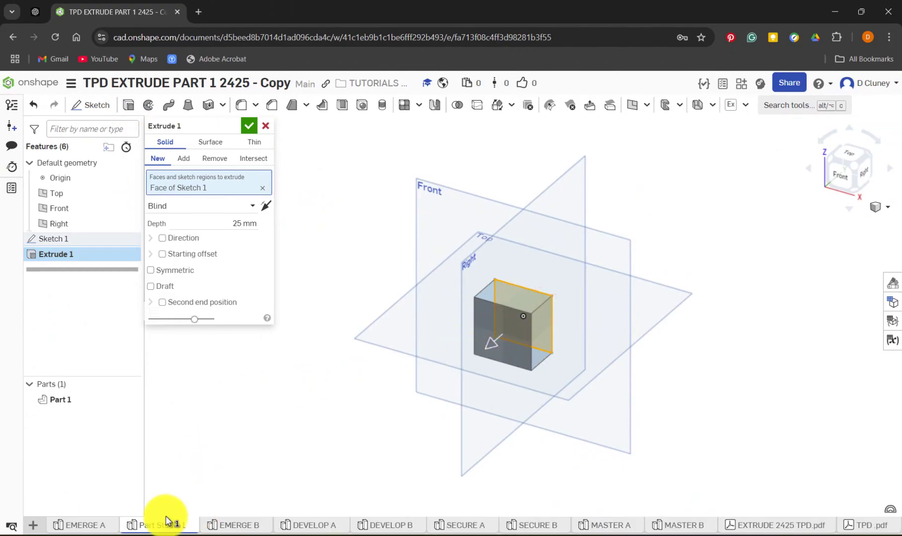
Roll the EMERGE A model forward to just after Extrude 1 and measure the edge along the block's depth
click(95, 525)
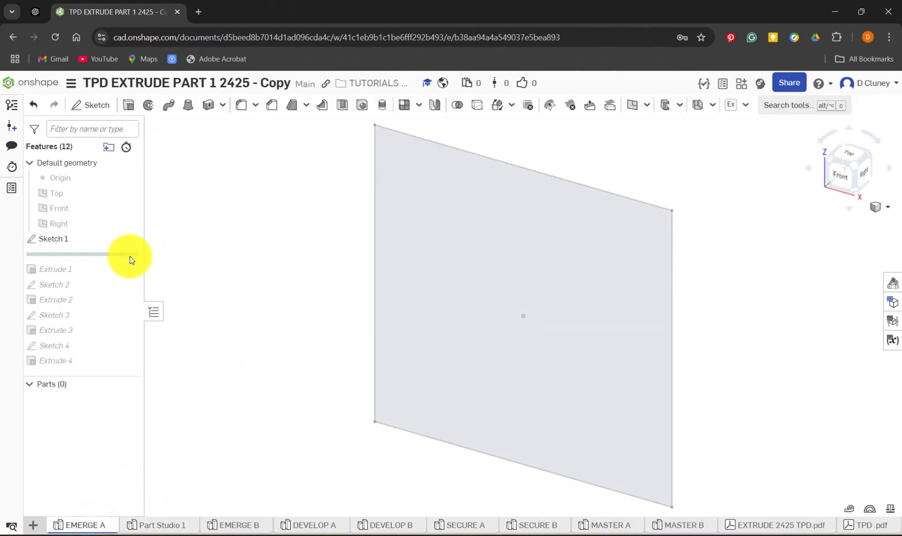
drag(127, 257, 123, 276)
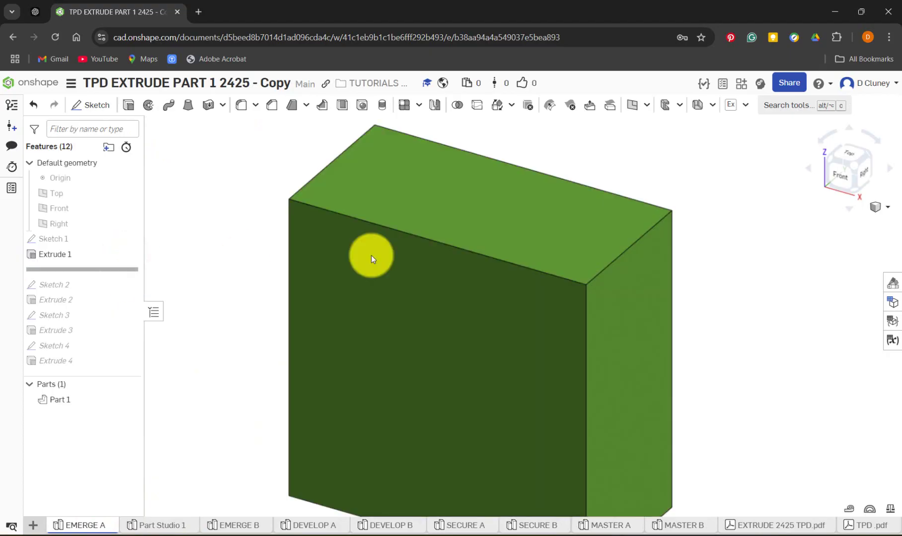
right_click(65, 257)
click(709, 258)
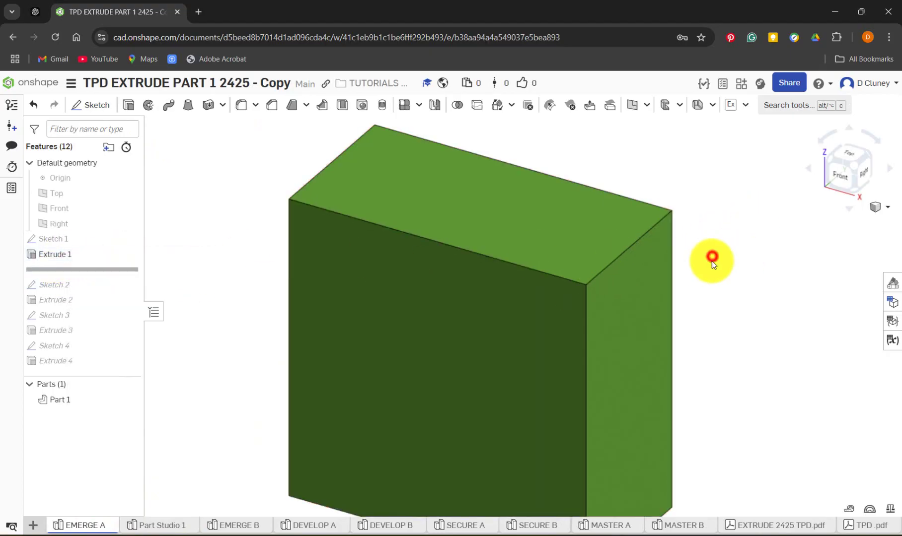
scroll(712, 261, up, 2)
scroll(711, 261, down, 4)
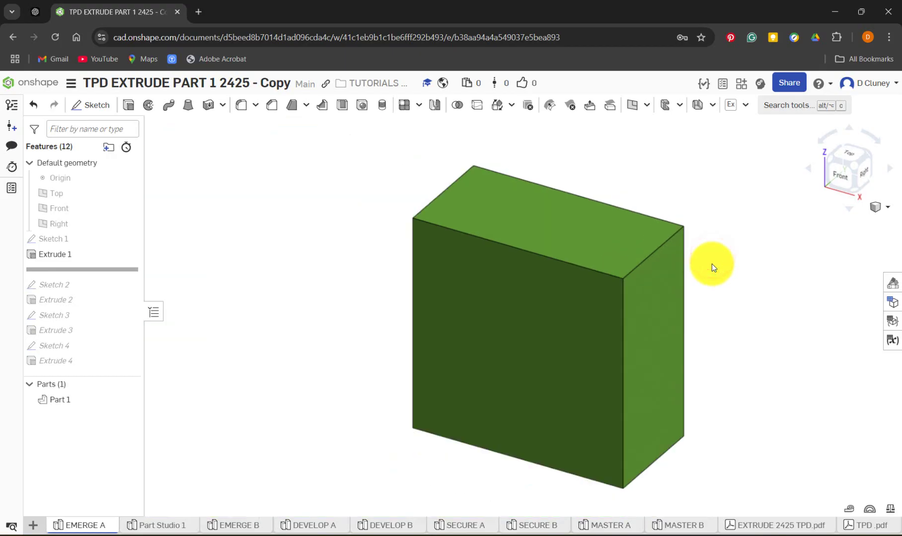
click(661, 251)
click(536, 449)
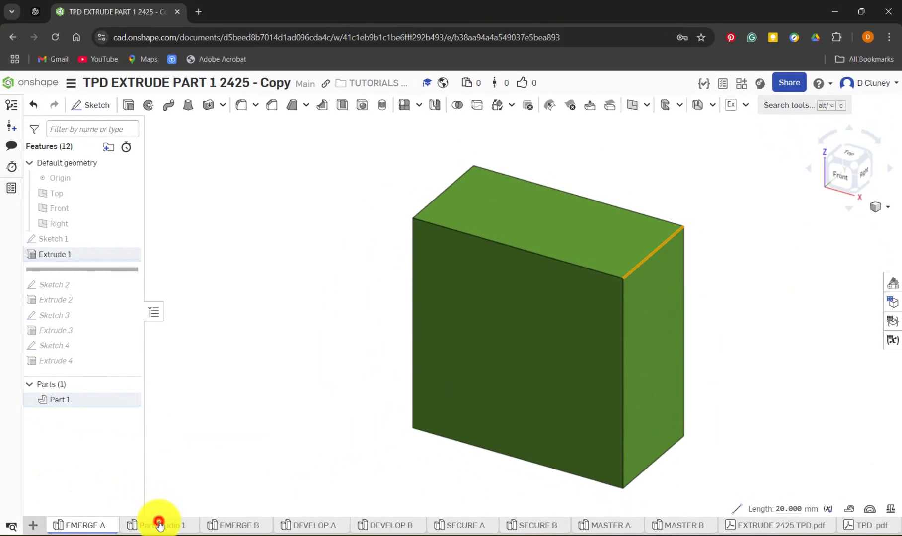
In Part Studio 1, set the square's blind extrude depth to 20 mm towards the front and finish the extrude
click(159, 525)
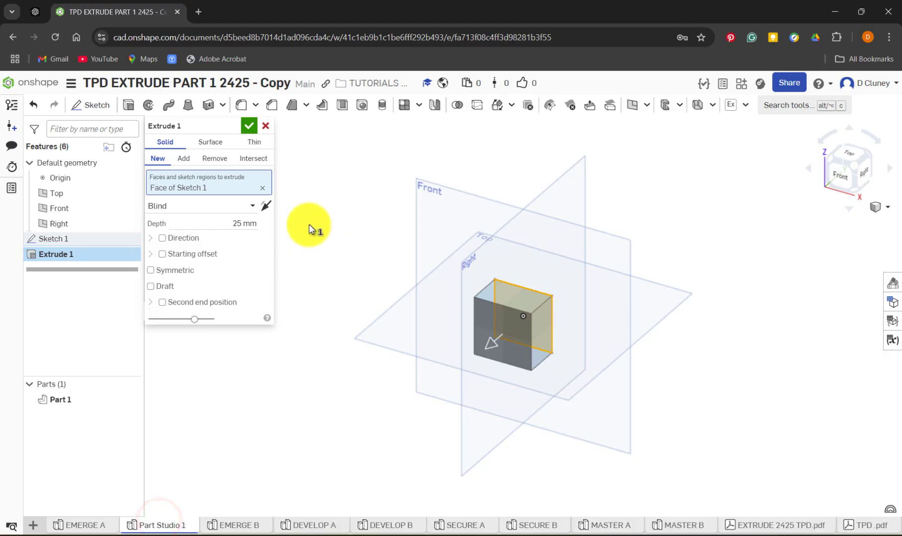
drag(229, 226, 266, 230)
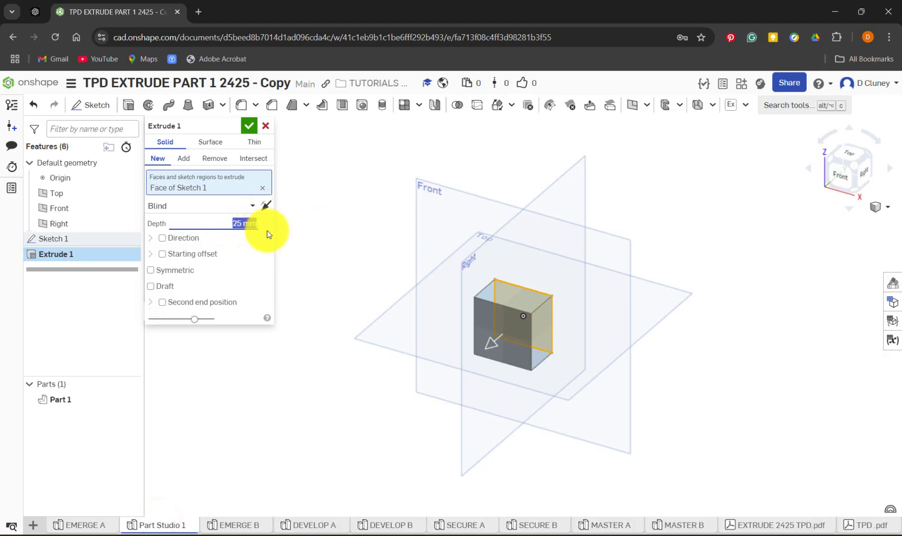
text(20)
click(328, 236)
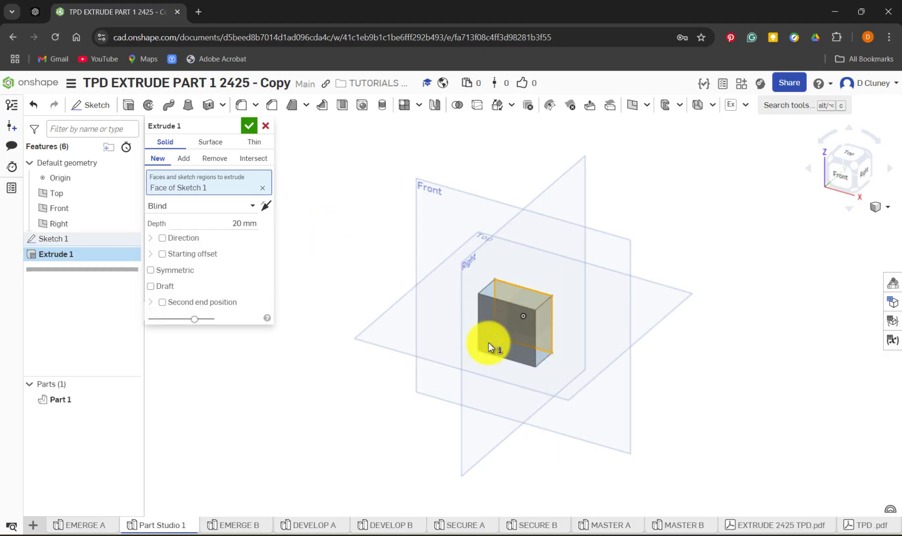
click(267, 207)
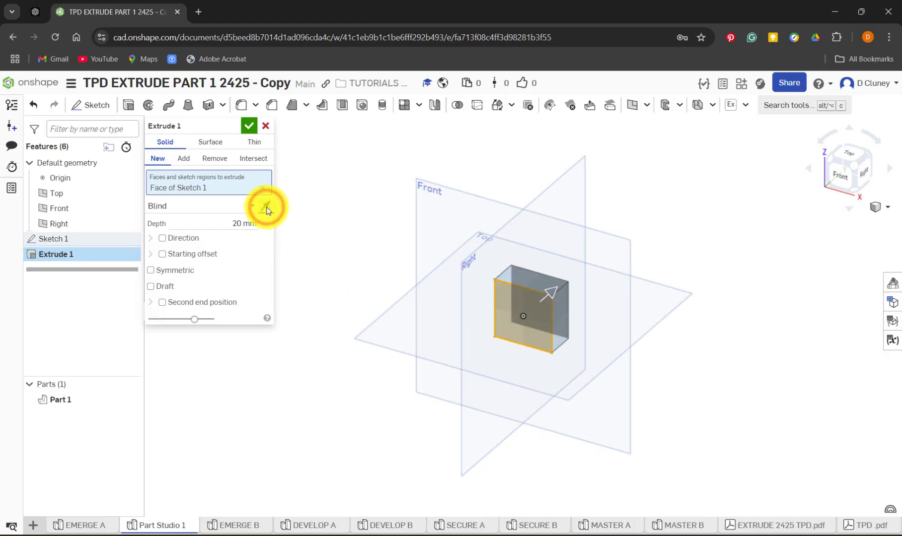
click(266, 207)
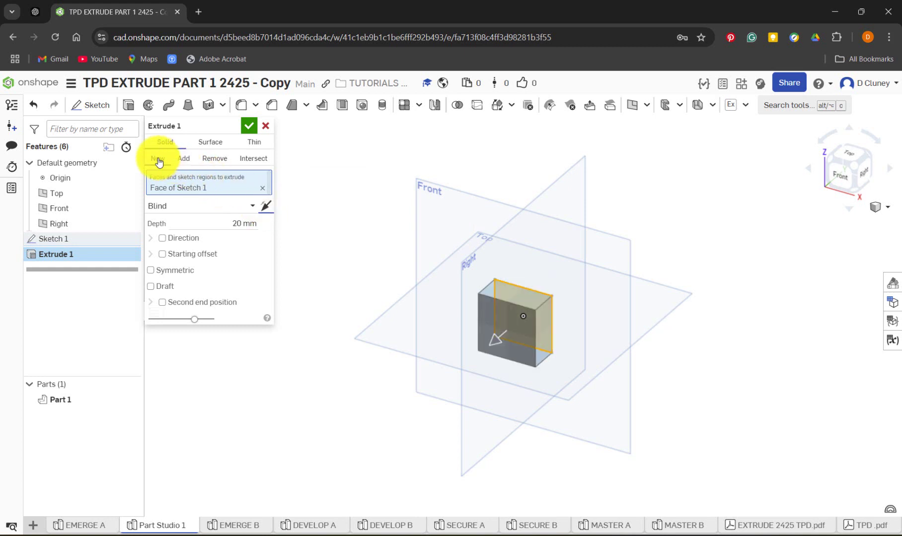
click(251, 126)
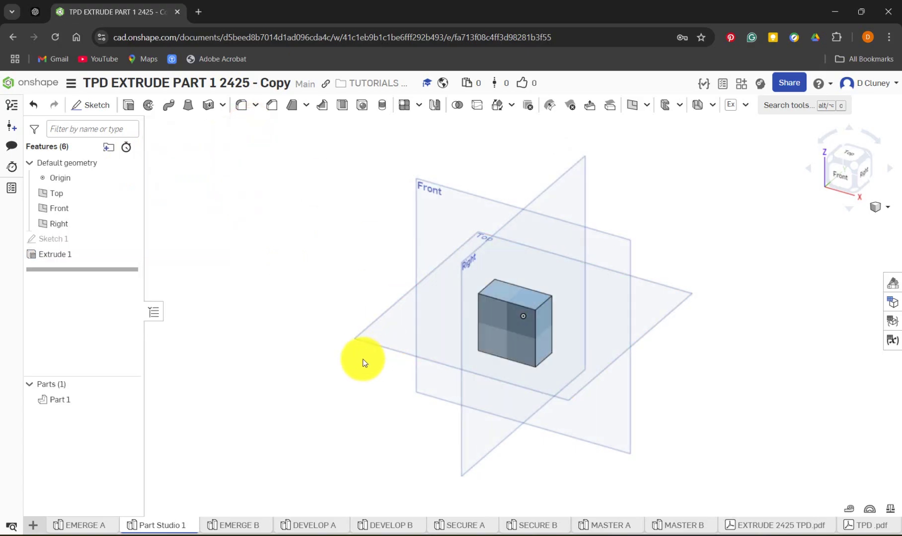
Roll EMERGE A forward to just after Sketch 2 and open that sketch to examine its dimensions from the top
click(99, 526)
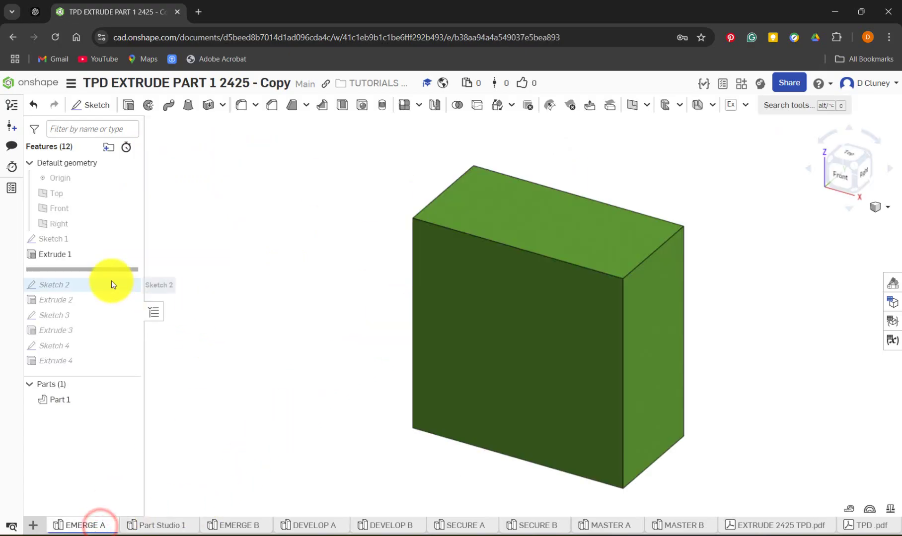
drag(111, 273, 110, 290)
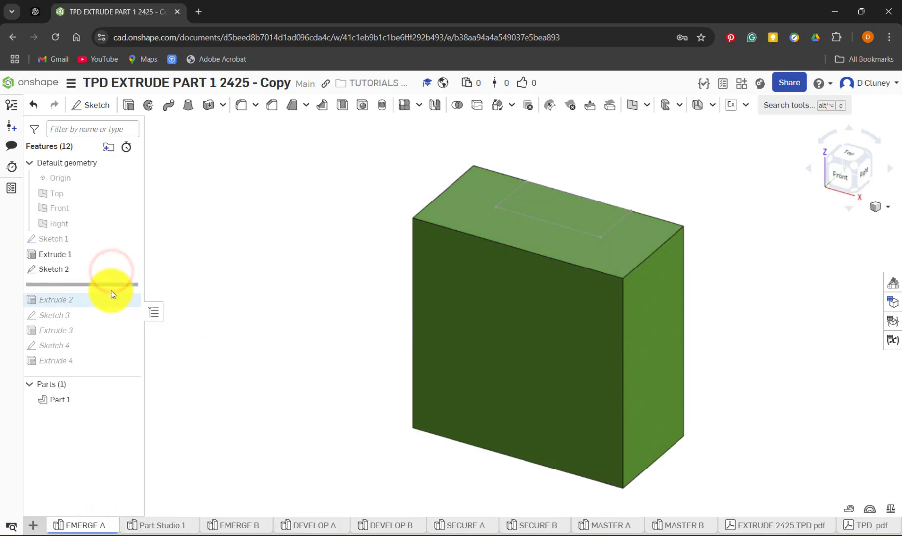
right_click(50, 272)
click(106, 90)
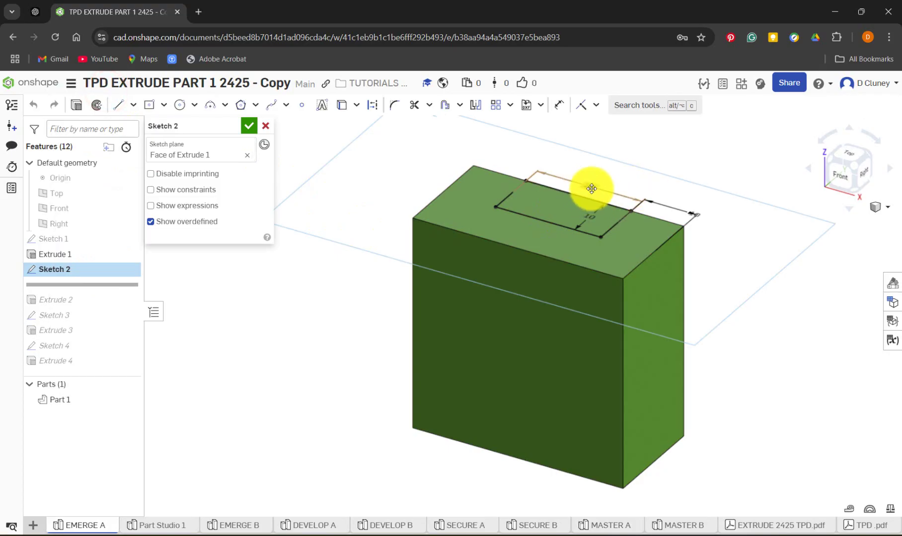
click(847, 154)
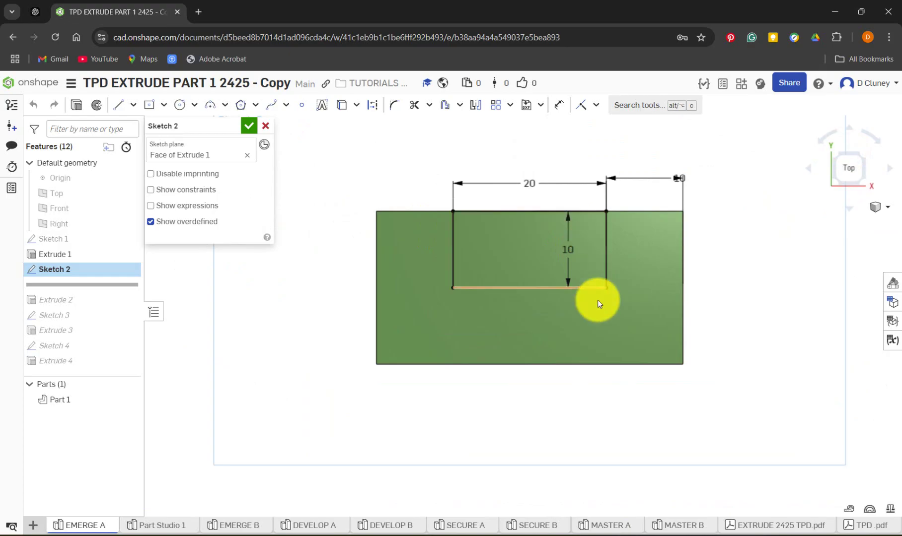
drag(680, 177, 641, 179)
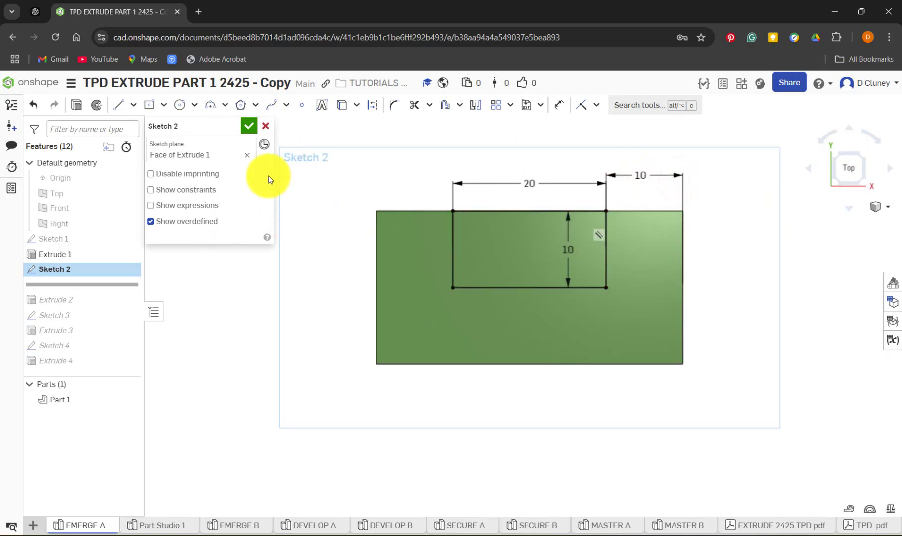
In Part Studio 1, sketch a corner rectangle about 22.7 by 12 mm on the block's top face, starting on its back edge
click(162, 526)
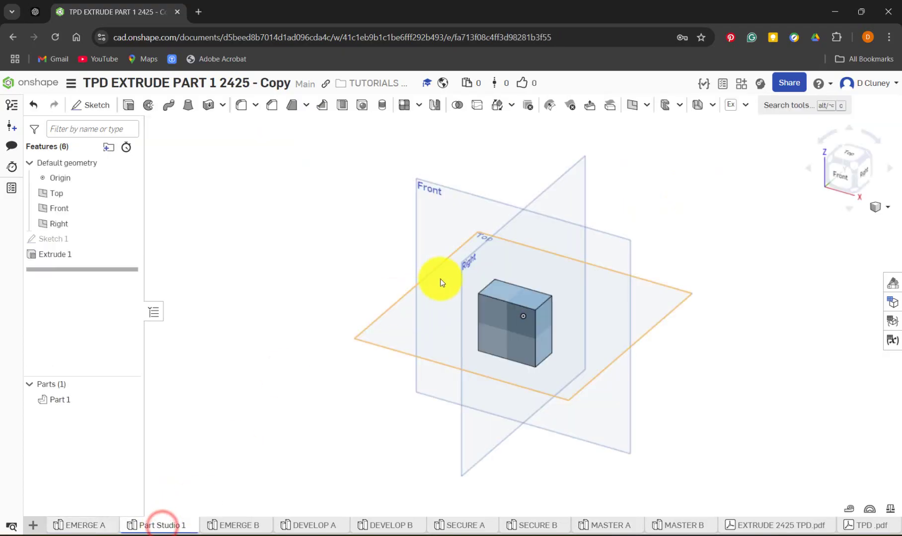
click(94, 105)
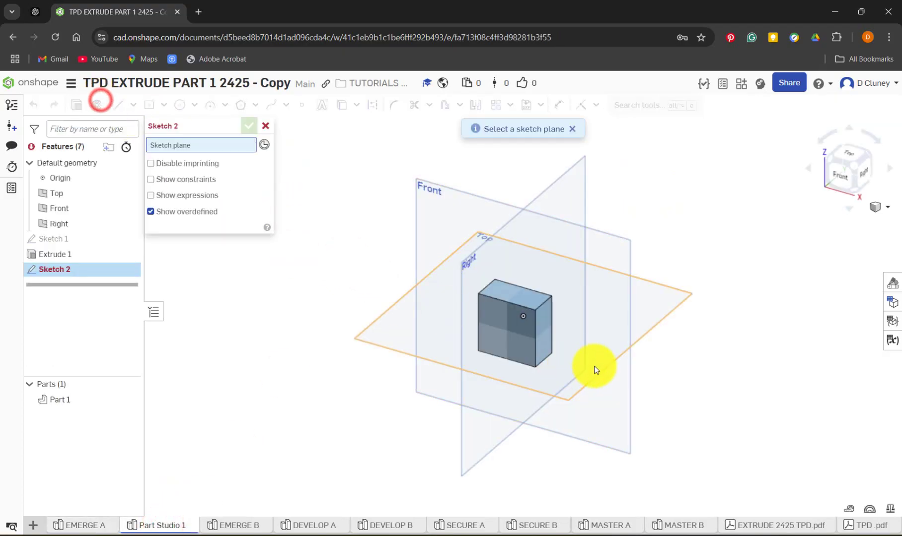
click(538, 302)
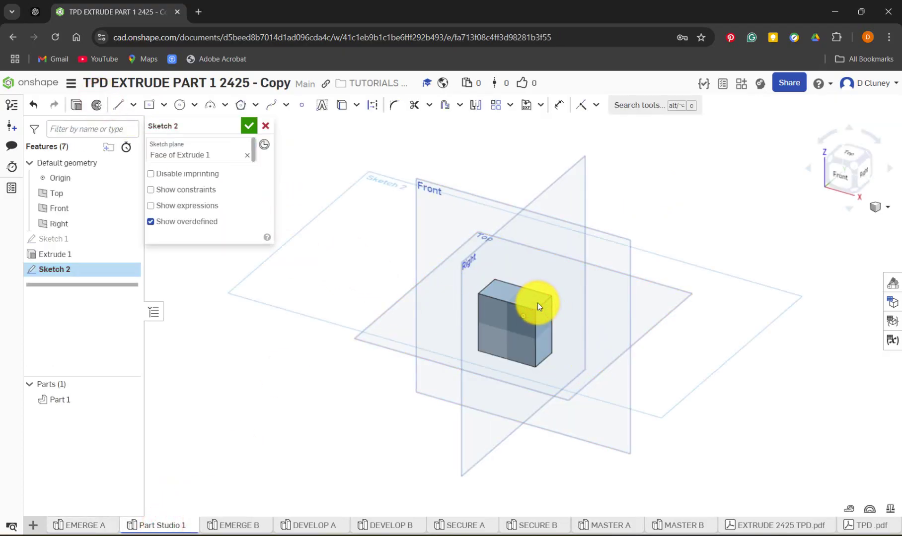
key(n)
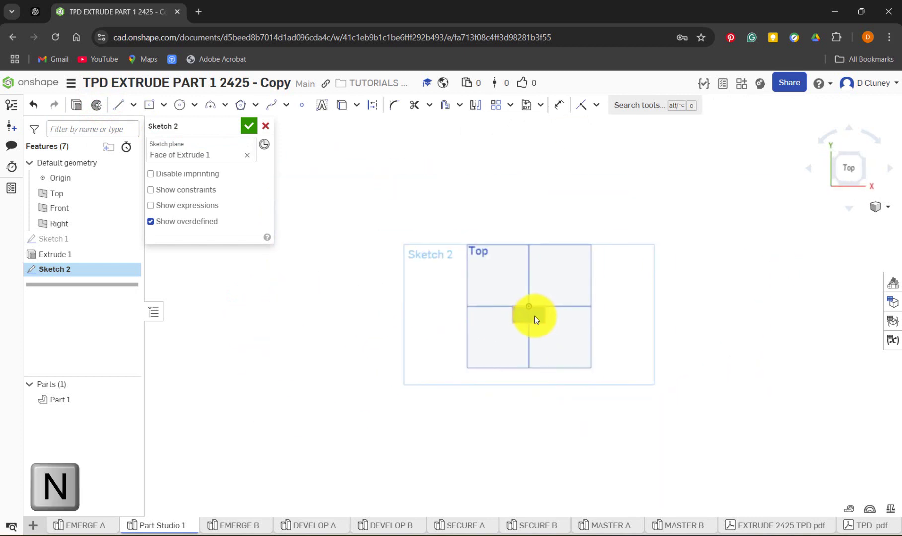
scroll(535, 318, up, 5)
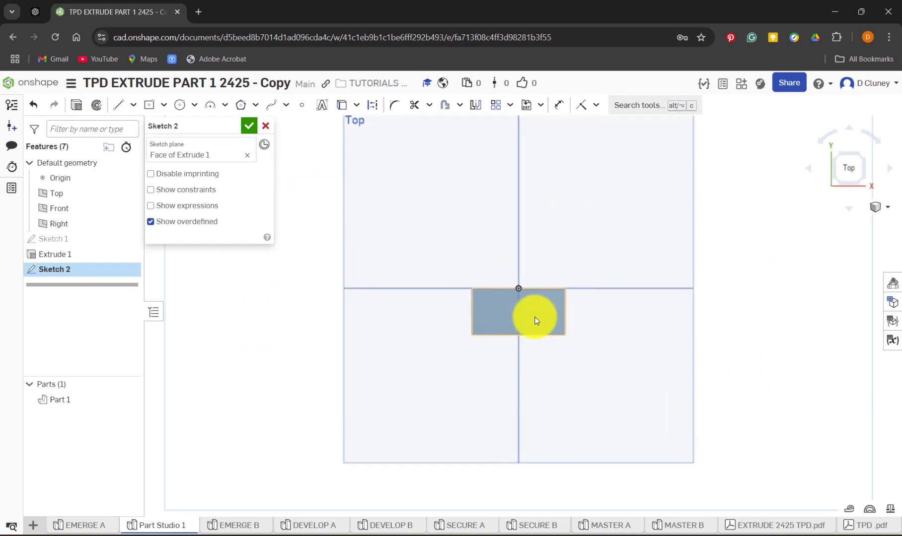
click(165, 107)
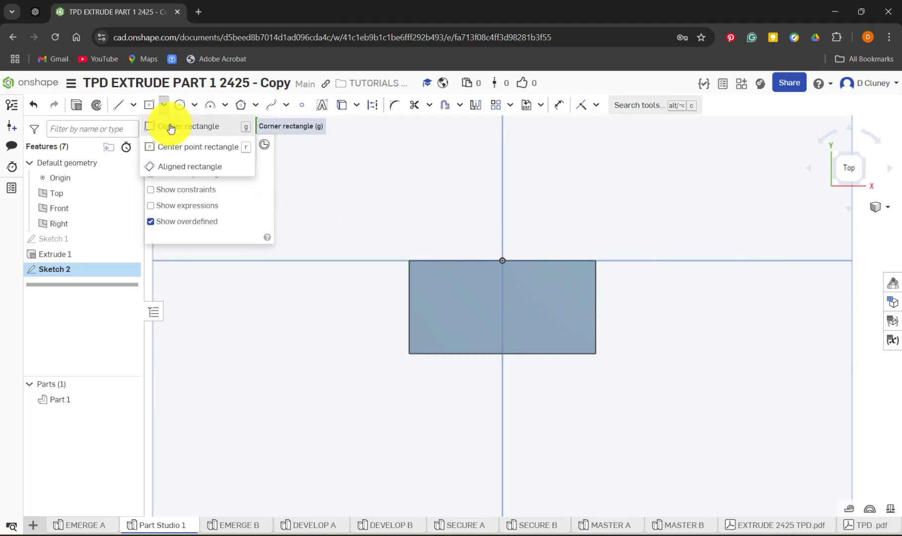
key(g)
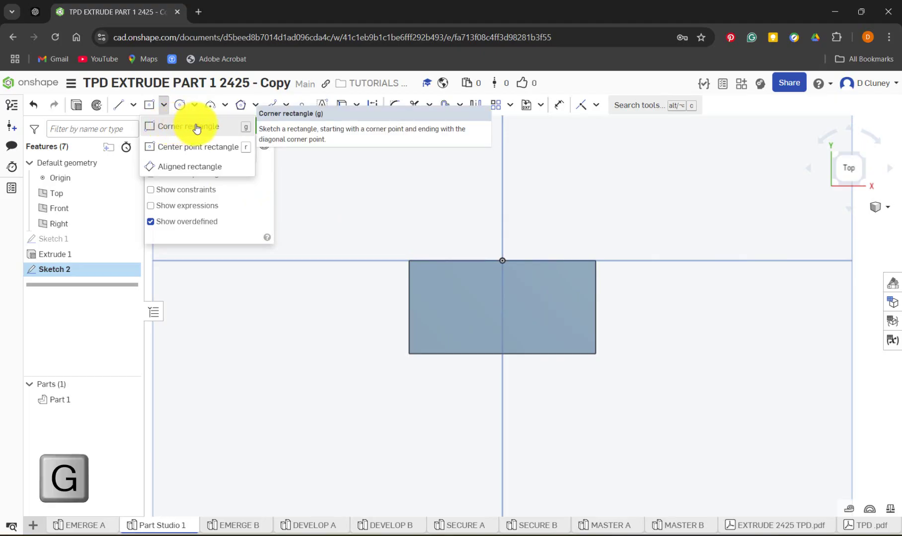
click(195, 126)
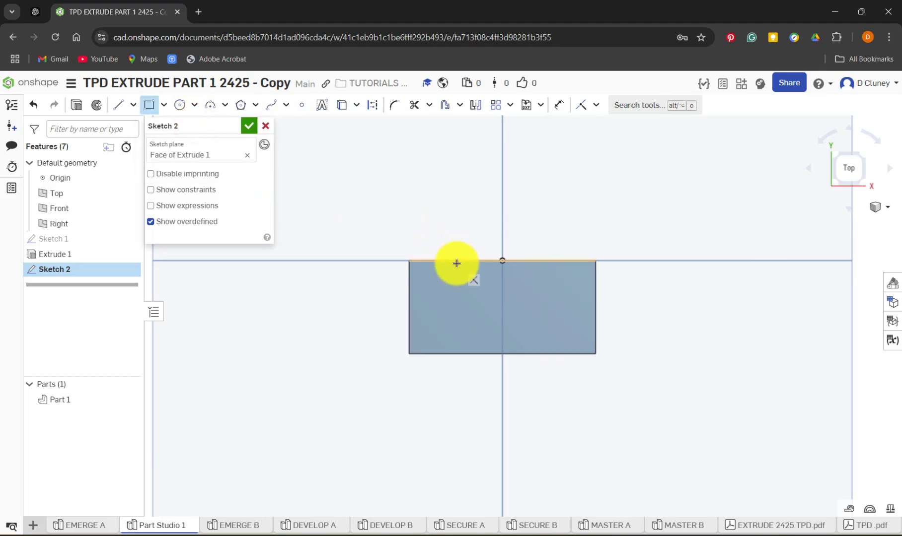
click(457, 263)
click(562, 317)
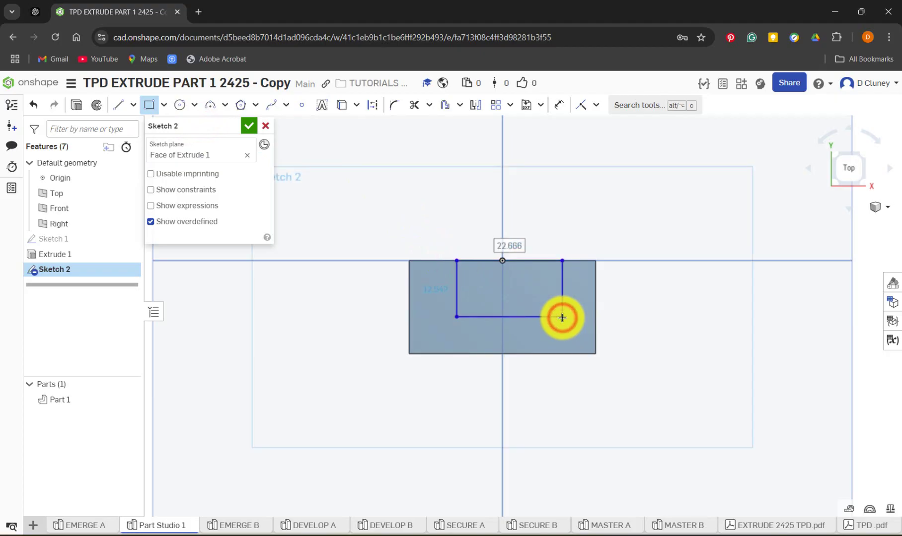
Set the rectangle's width to 20 mm and its depth to 10 mm
text(20)
key(Return)
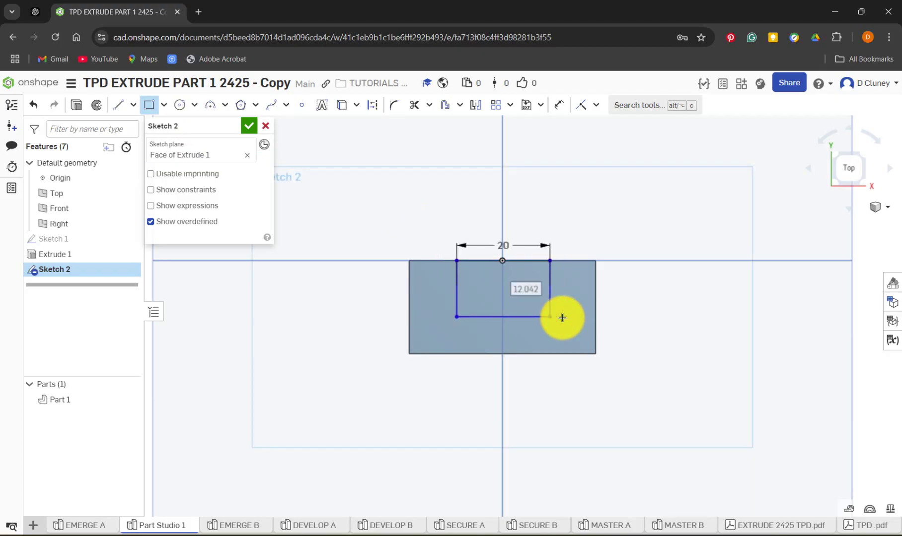
text(10)
key(Return)
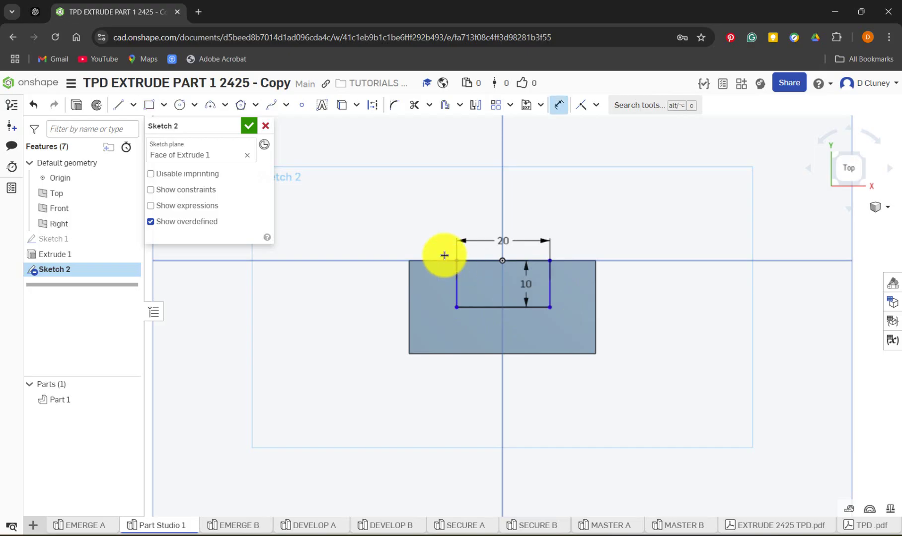
Dimension the rectangle's right side 10 mm from the block's right edge and finish the sketch
key(d)
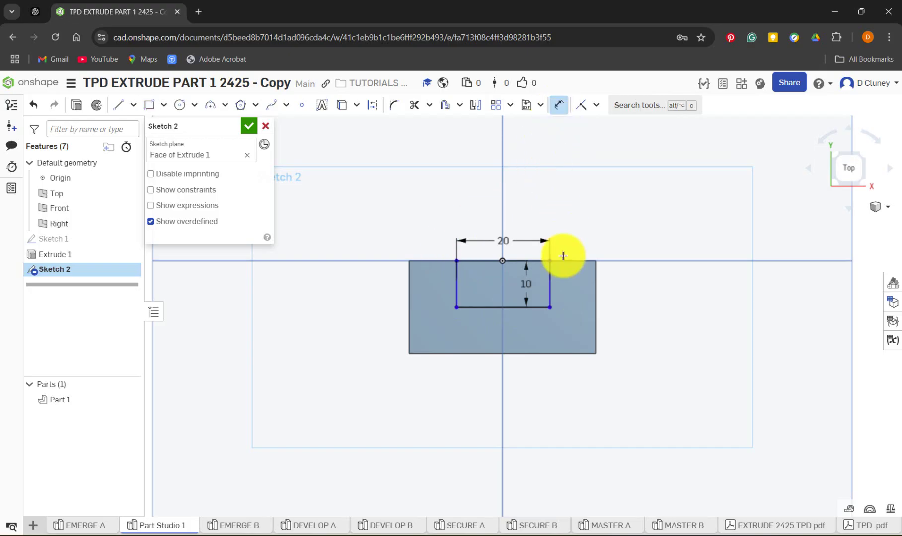
click(550, 278)
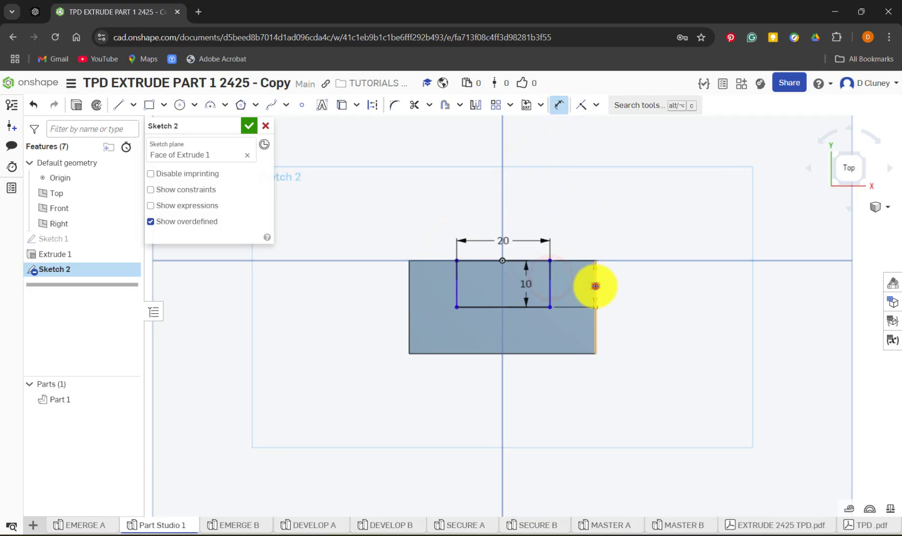
click(595, 286)
click(590, 222)
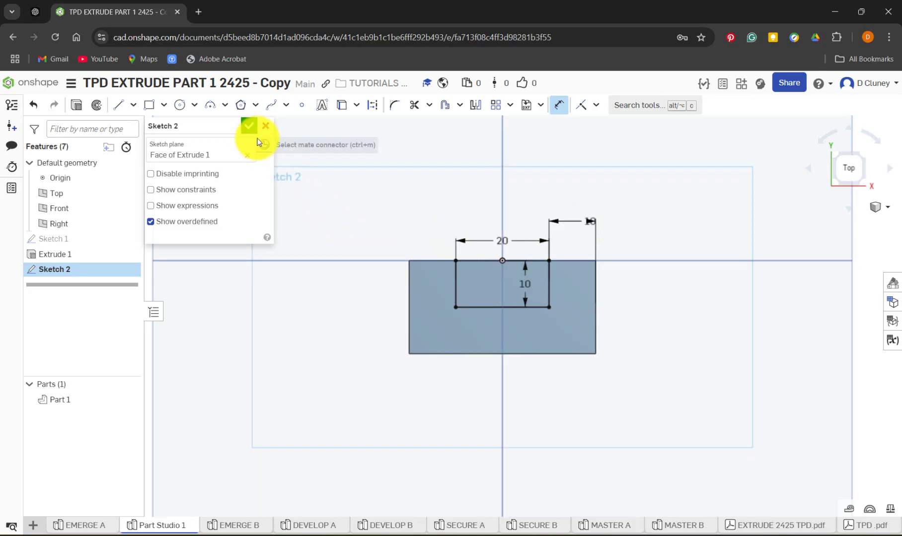
click(250, 125)
click(859, 158)
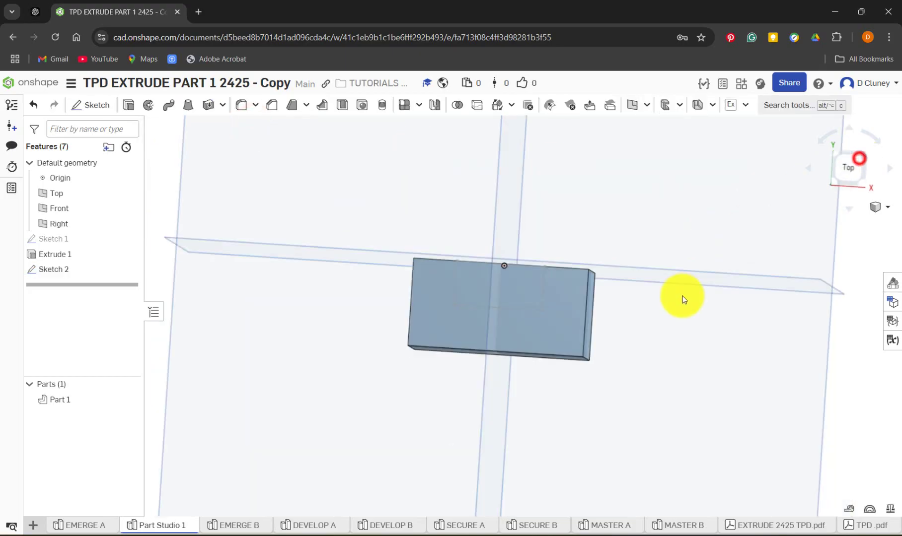
Close Sketch 2 in EMERGE A, roll the model forward to just after Extrude 2 and examine that extrude
click(78, 525)
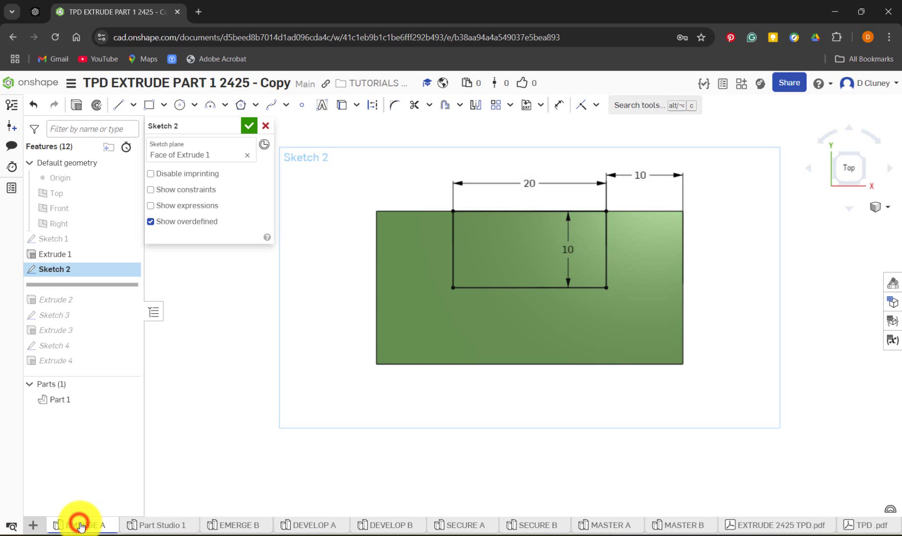
click(249, 126)
mouse_move(749, 356)
right_down()
mouse_move(722, 299)
mouse_move(727, 333)
right_up()
drag(120, 286, 119, 300)
click(59, 284)
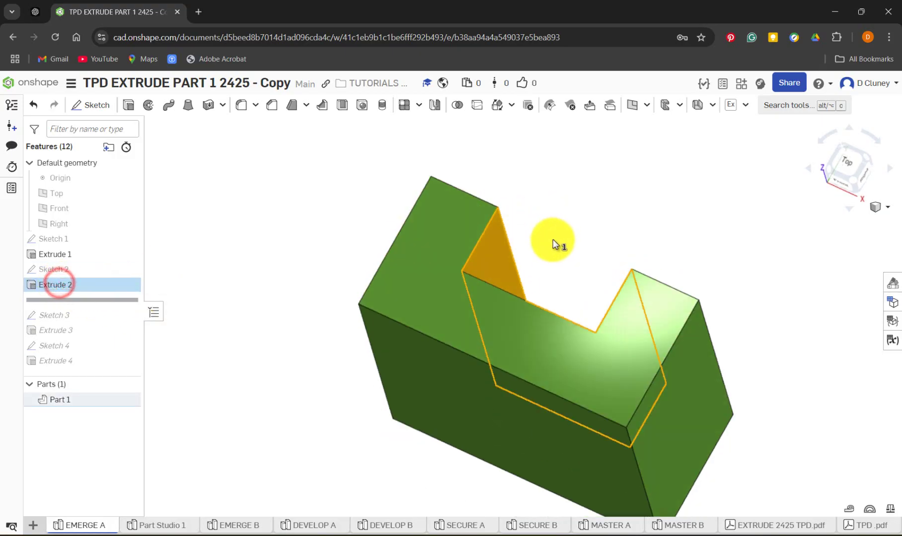
In Part Studio 1, extrude the Sketch 2 rectangle 63 mm down through the block as a Remove cut
right_drag(551, 242, 524, 261)
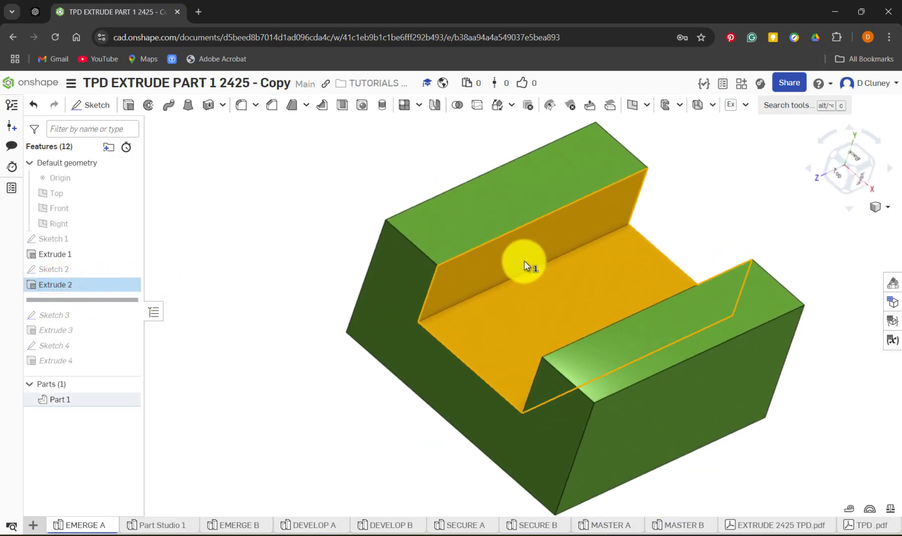
click(167, 525)
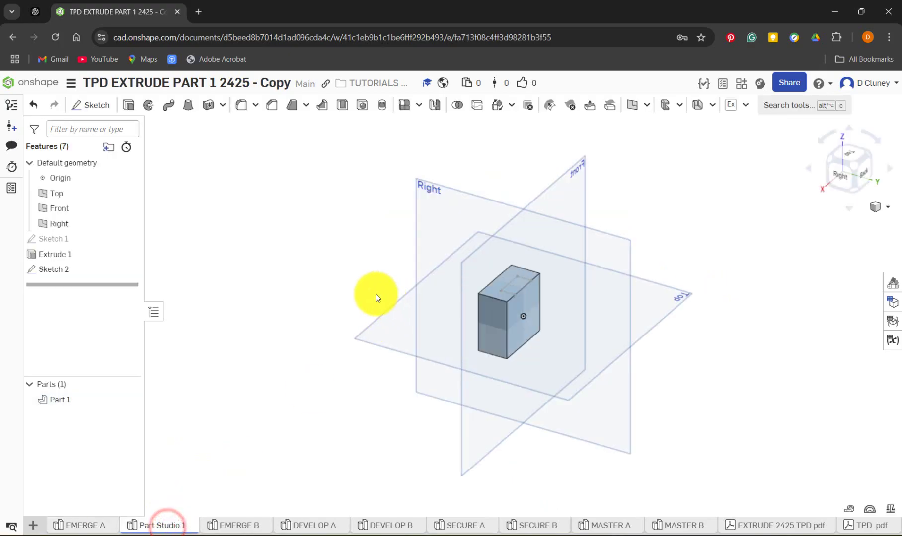
click(133, 102)
click(520, 285)
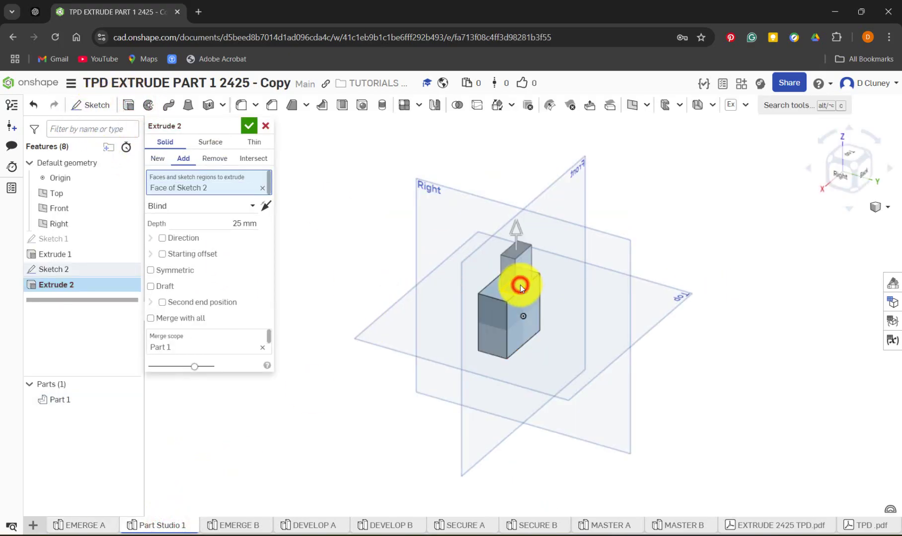
drag(517, 245, 533, 357)
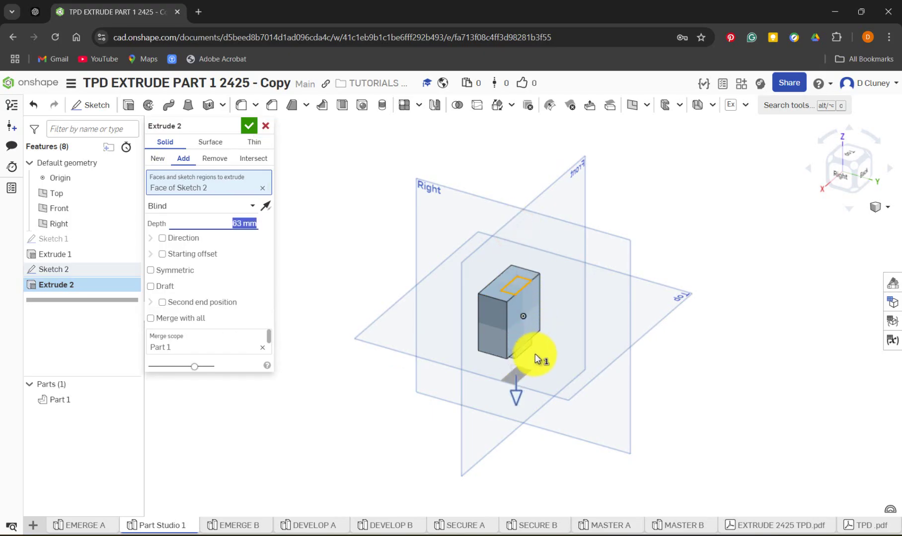
click(215, 158)
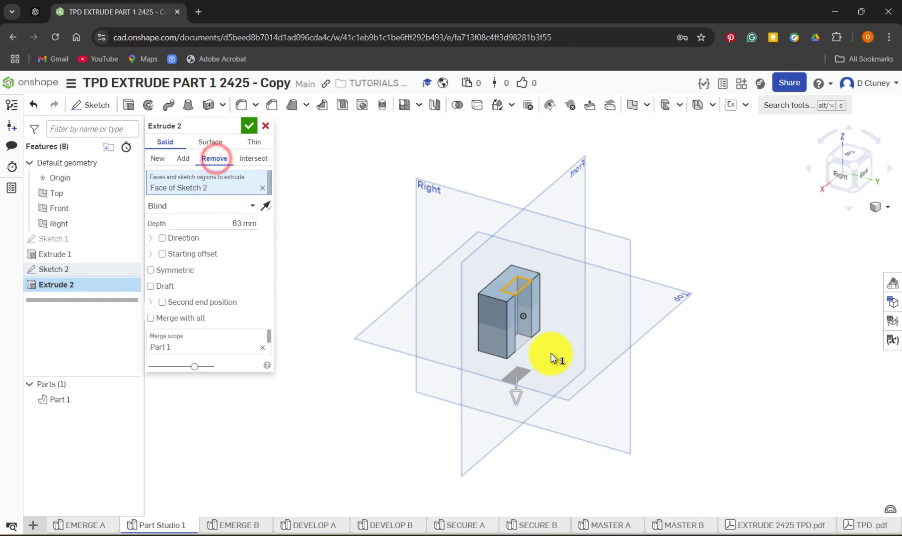
Try ending the cut with Up to vertex, using the block's lowest front corner
scroll(549, 330, down, 2)
scroll(549, 330, up, 5)
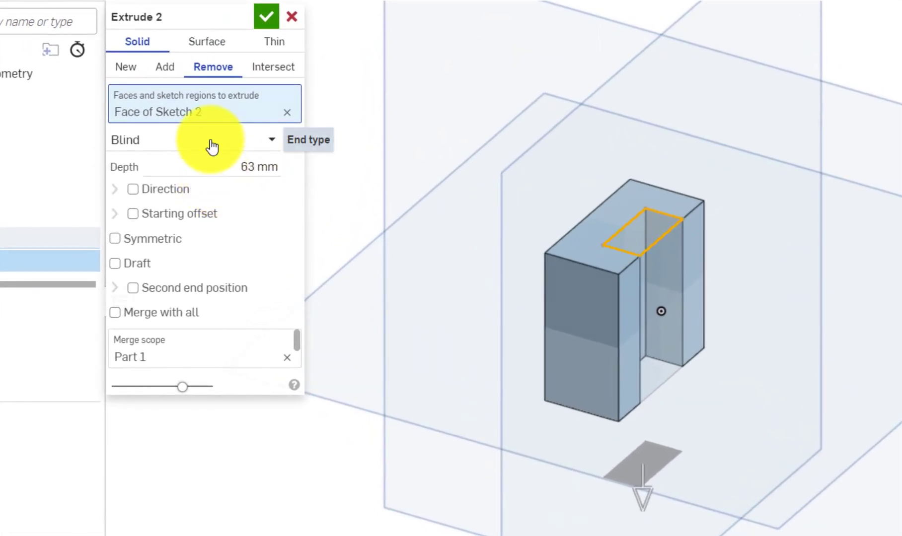
click(212, 145)
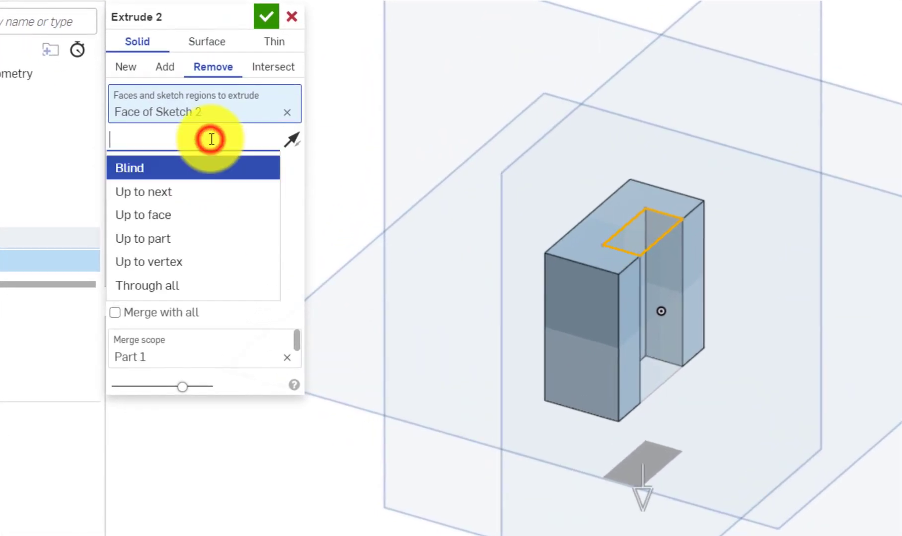
click(195, 264)
click(621, 426)
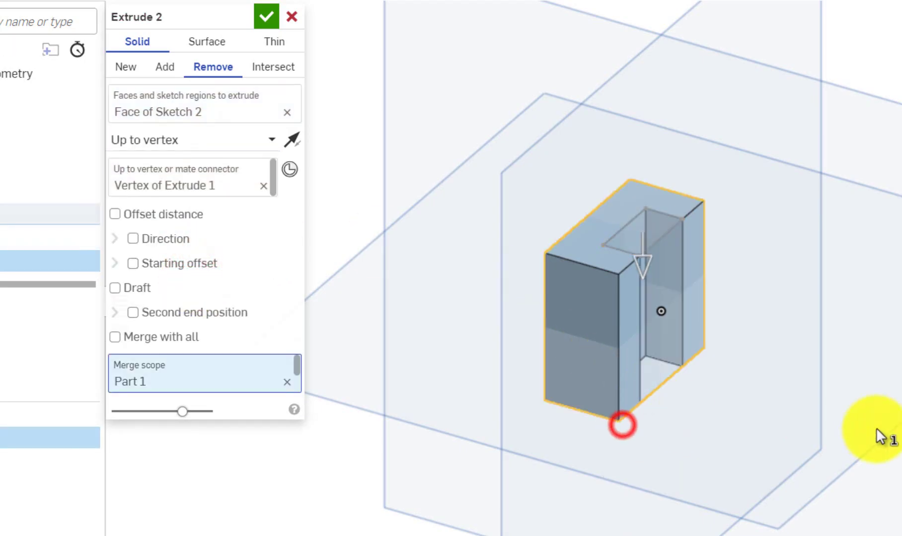
Try ending the cut with Up to face, using the block's underside
click(188, 142)
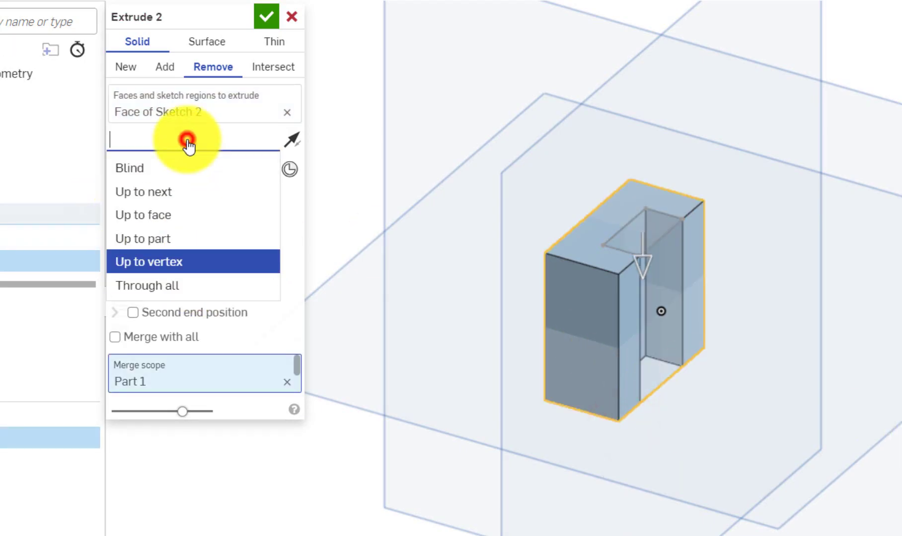
click(192, 216)
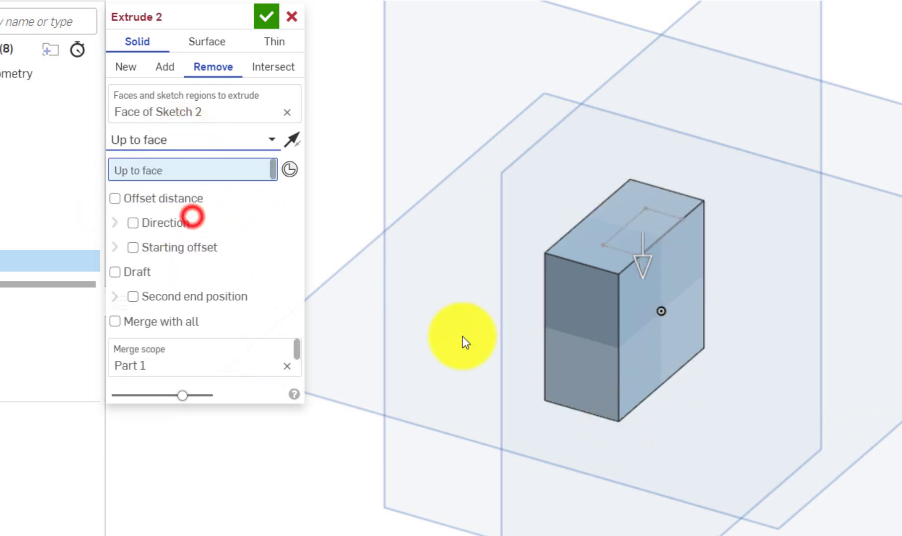
right_drag(587, 445, 574, 375)
click(594, 392)
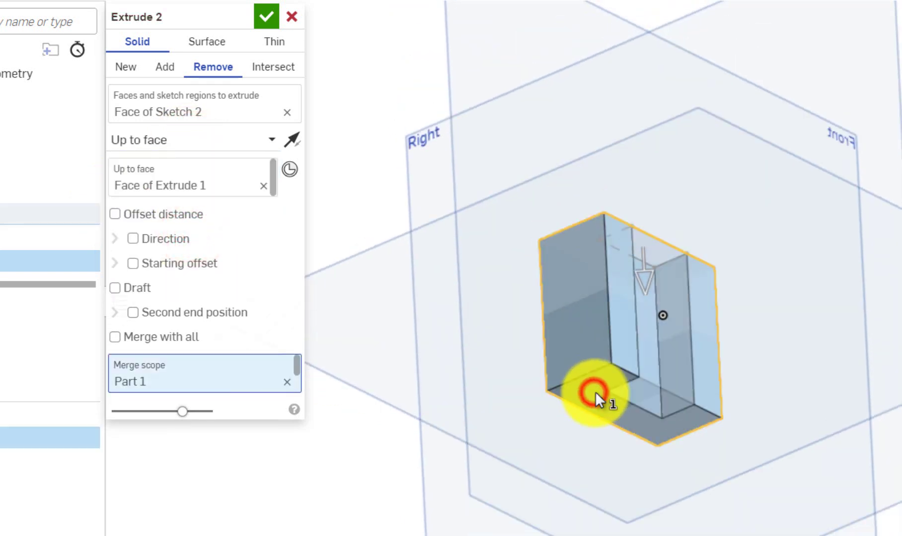
Set the cut's end type to Through all and accept the extrude
click(210, 142)
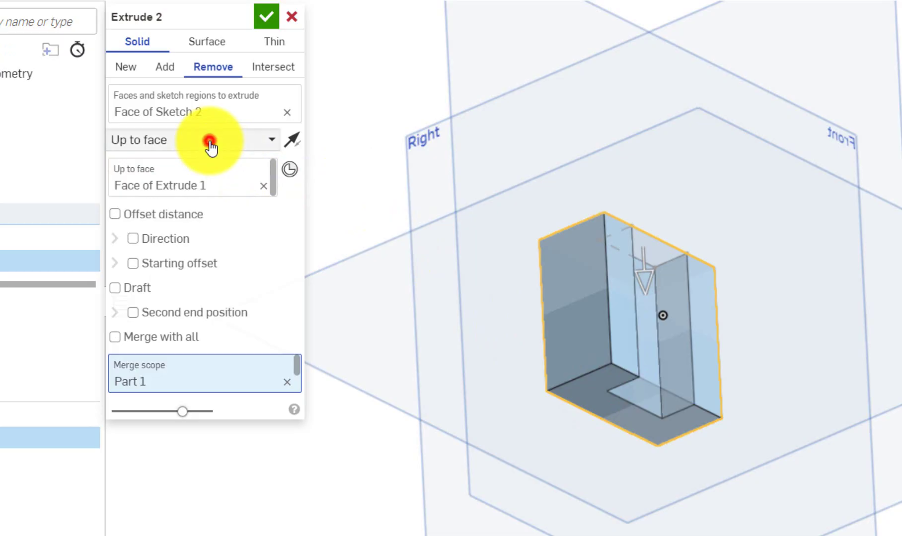
click(200, 288)
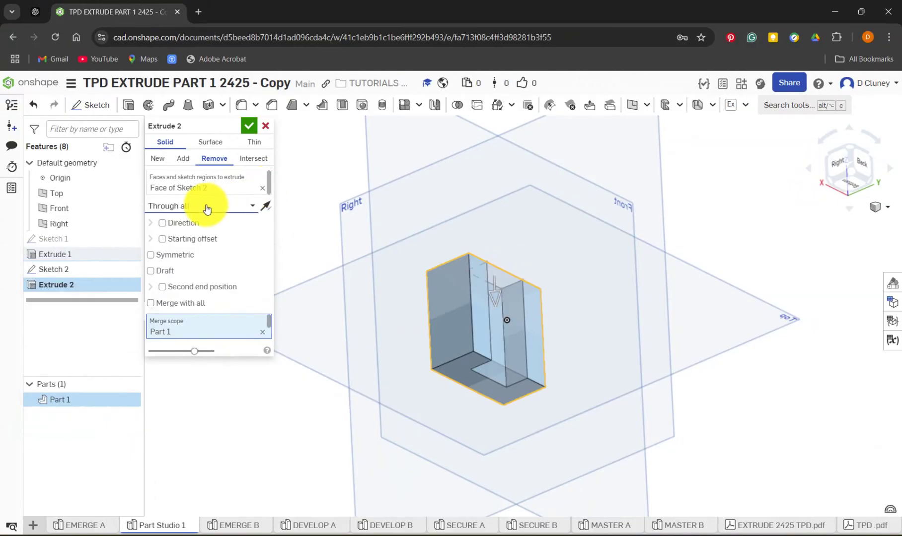
click(246, 131)
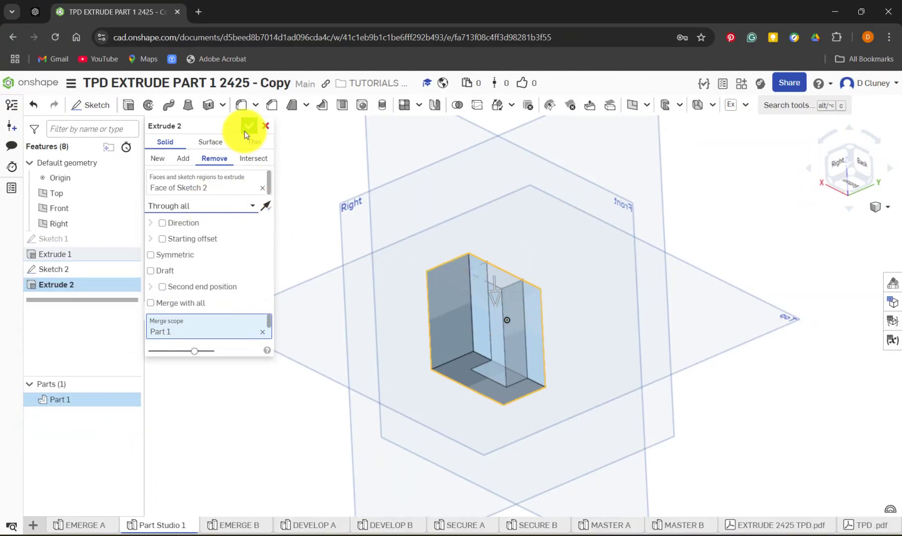
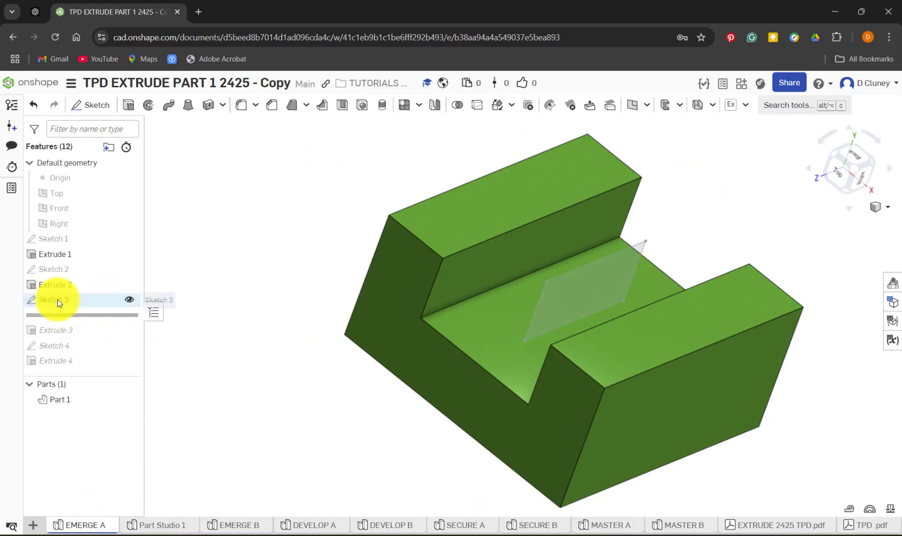
In EMERGE A, open Sketch 3 for editing and examine its sketch plane, rectangle and dimensions
click(58, 300)
right_click(58, 300)
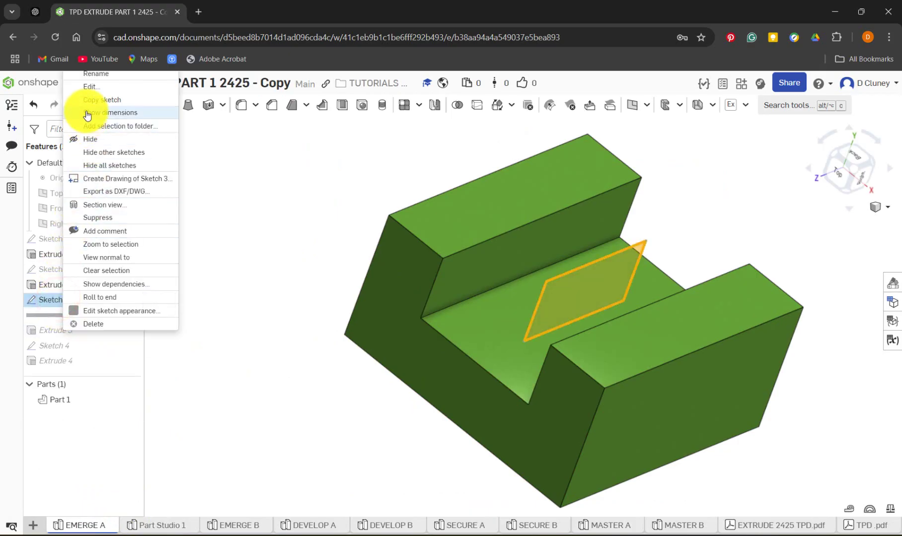
click(99, 86)
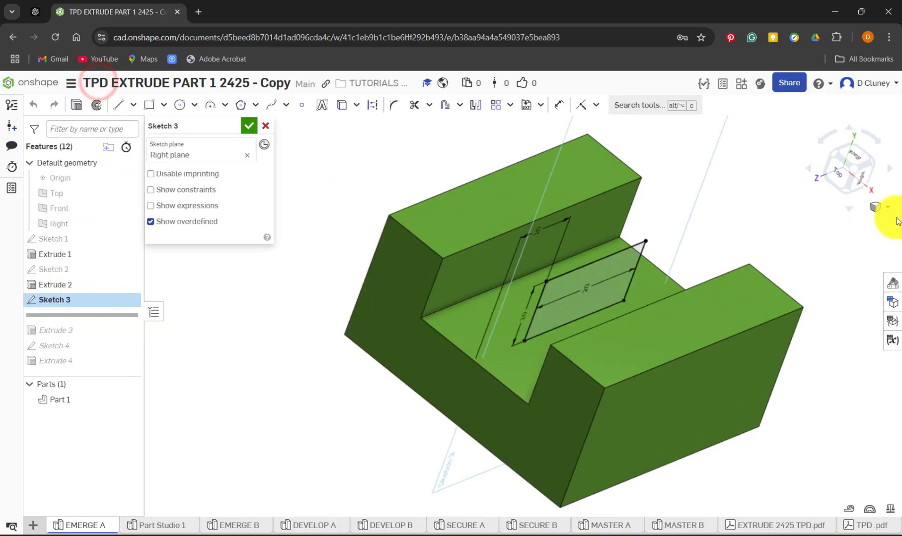
key(n)
right_drag(820, 240, 785, 243)
click(550, 292)
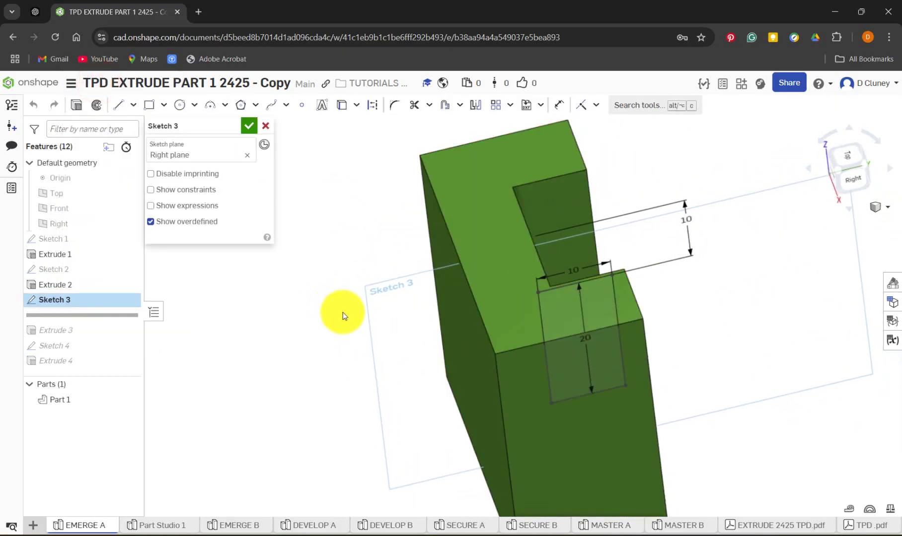
key(n)
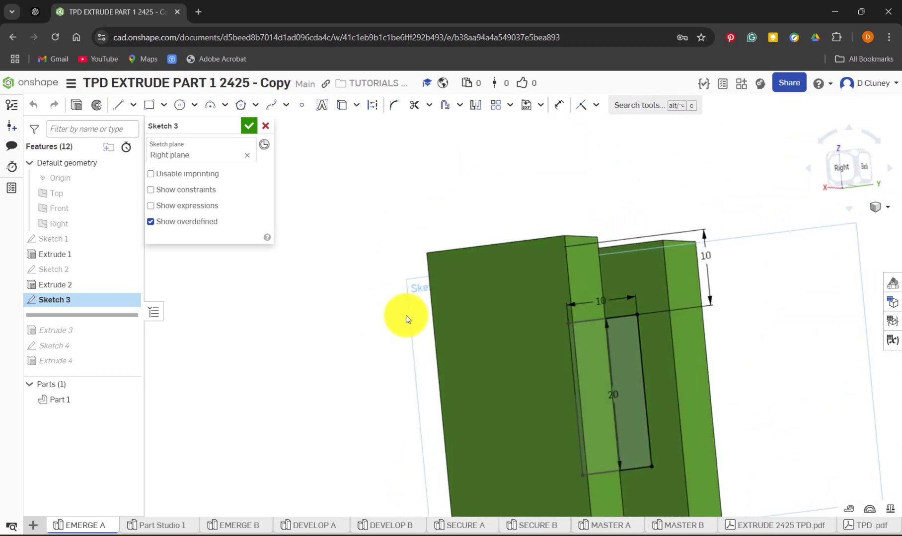
key(shift+7)
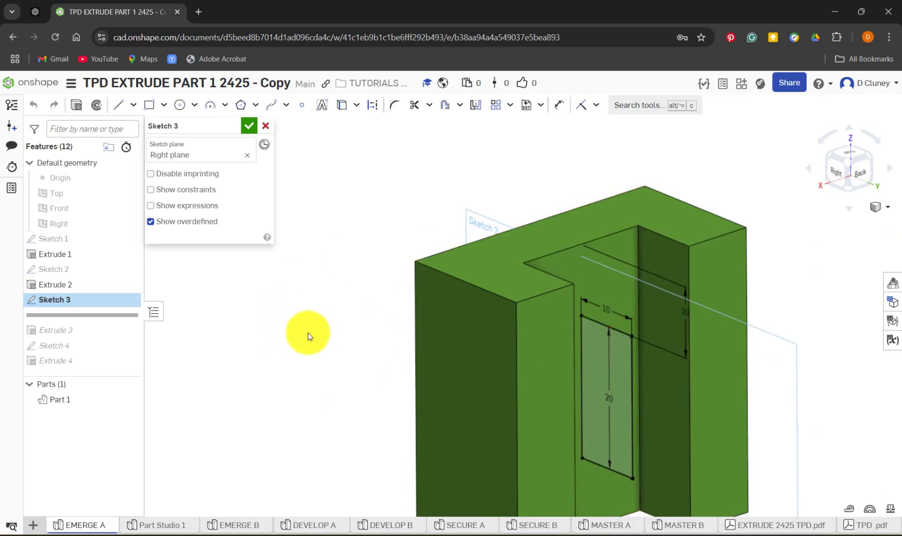
In Part Studio 1, start a new sketch on the Right plane and view it straight on
click(163, 525)
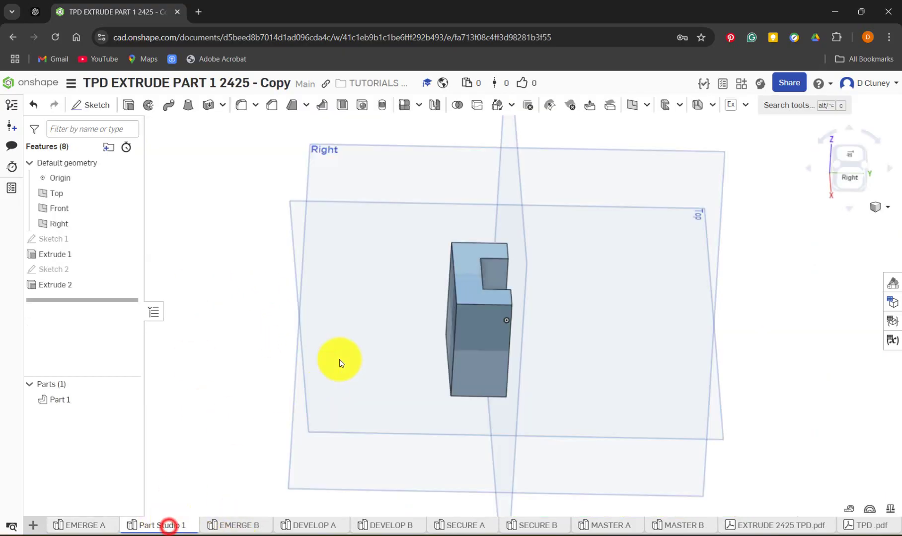
key(shift+7)
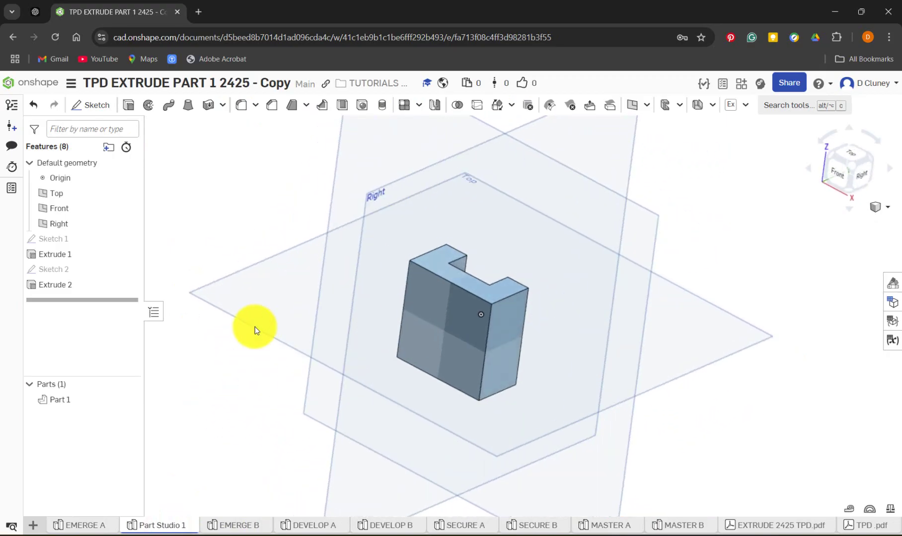
click(387, 193)
click(90, 105)
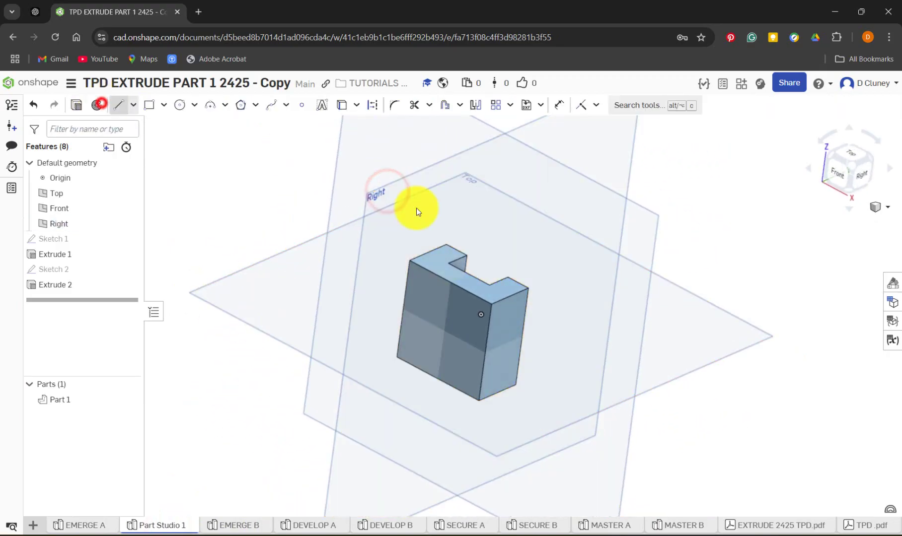
click(869, 179)
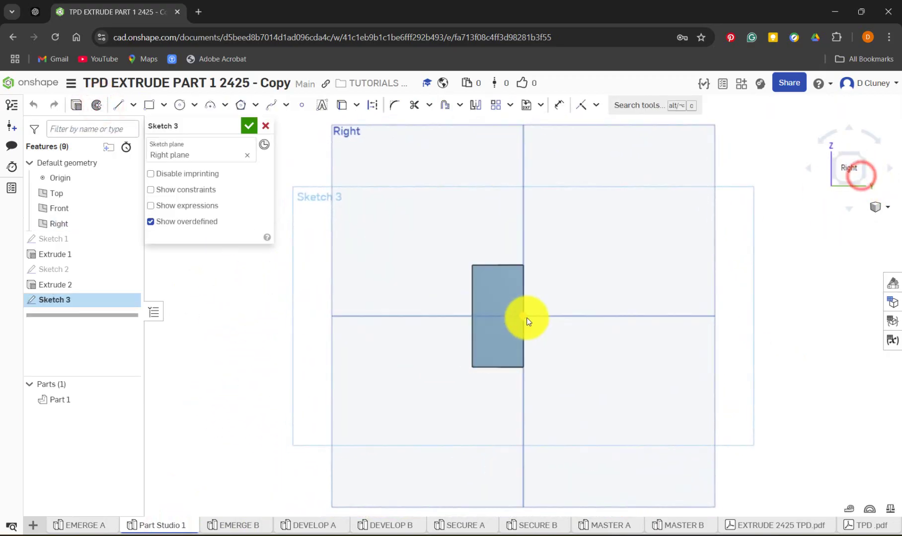
scroll(536, 298, down, 3)
scroll(545, 290, up, 4)
scroll(544, 289, up, 2)
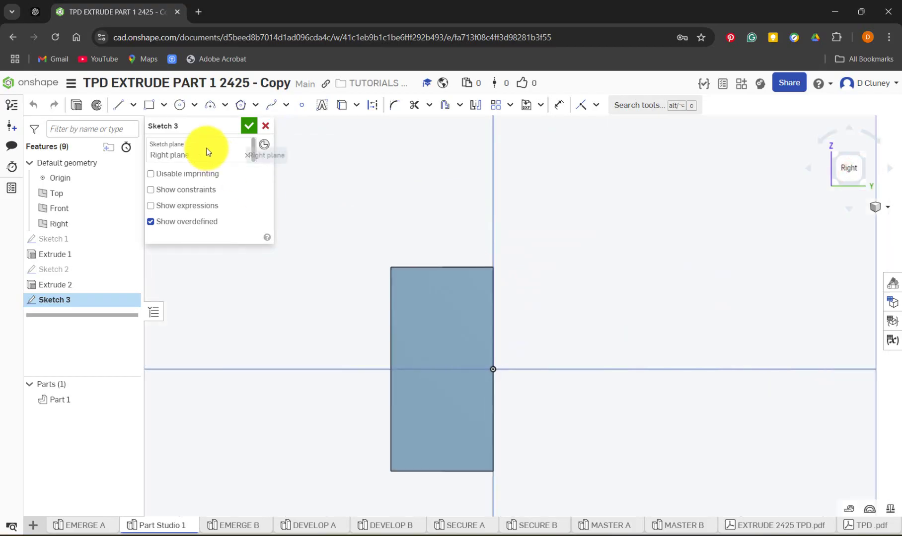
Sketch a corner rectangle 10 mm wide and about 25.5 mm high, starting on the block's back edge
click(151, 105)
click(492, 296)
click(430, 426)
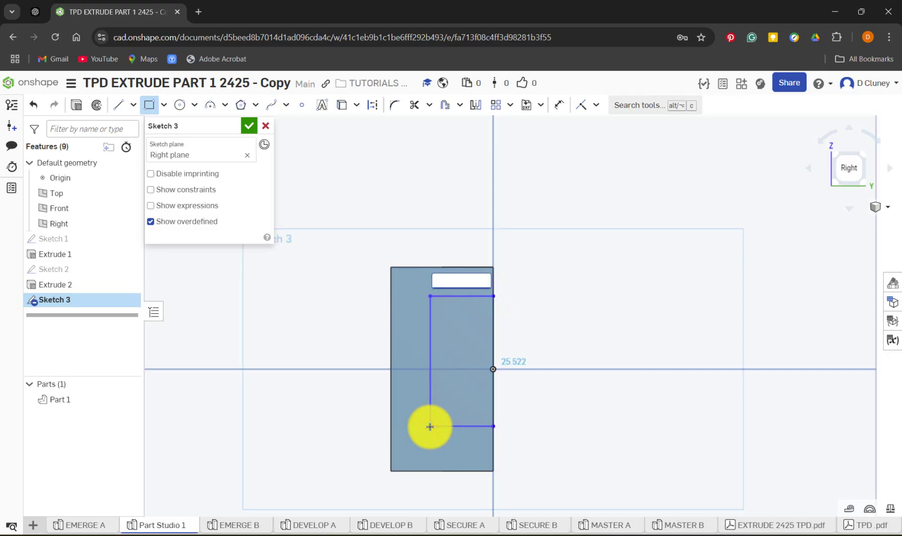
text(10)
key(Return)
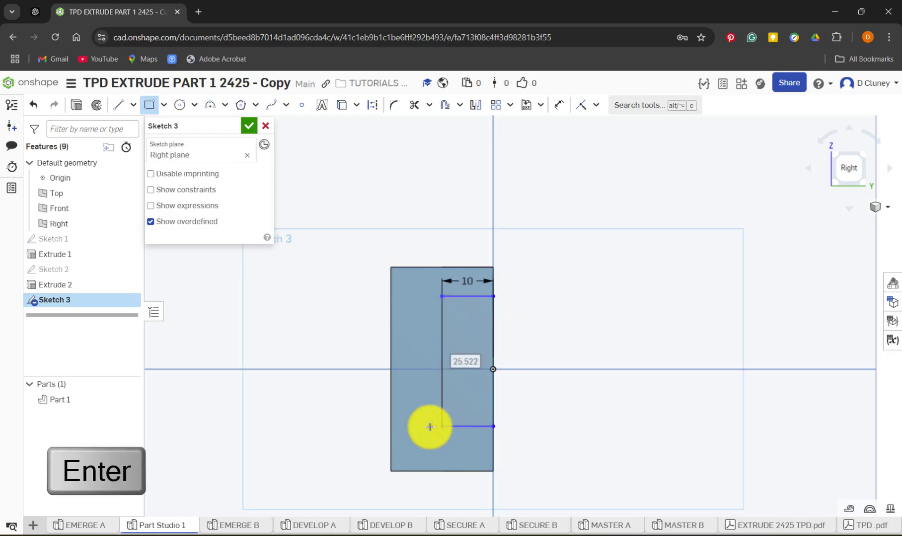
Dimension the rectangle's height as 20 mm
key(d)
click(440, 358)
click(423, 345)
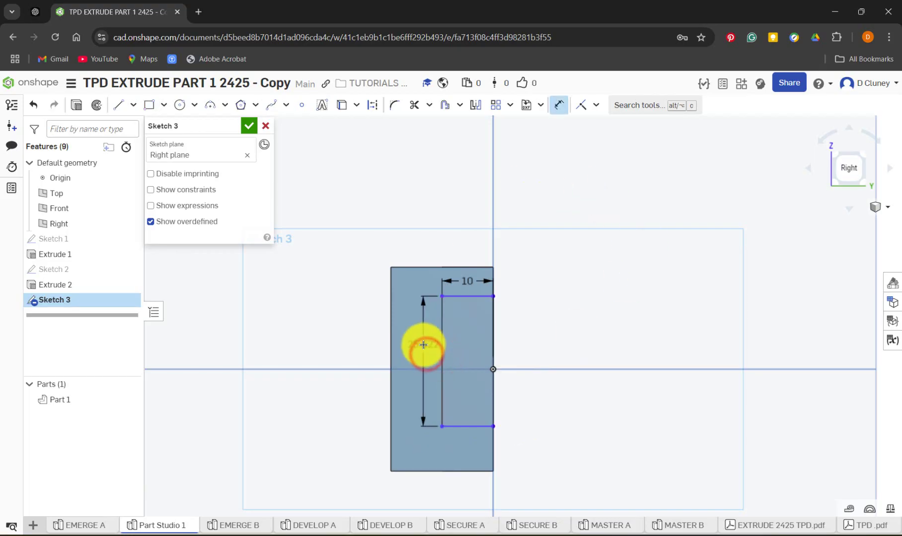
click(425, 353)
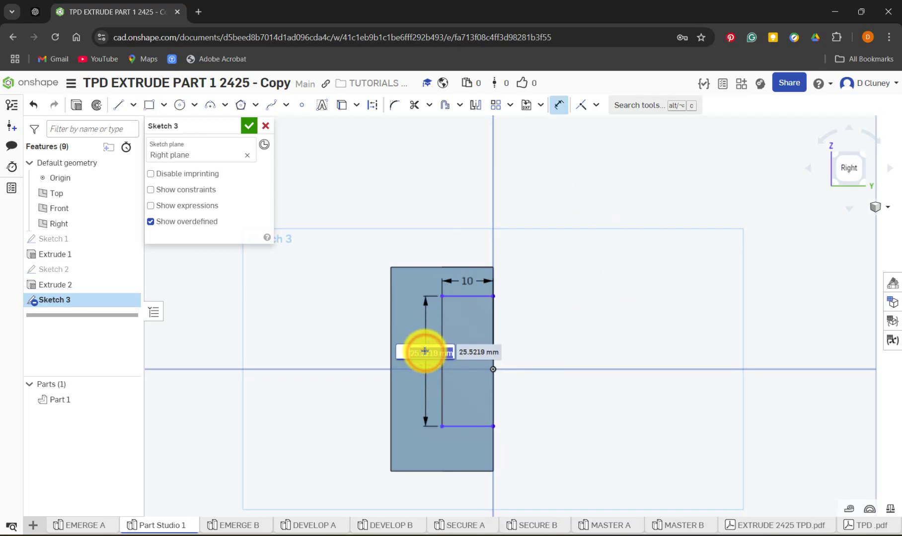
text(20)
key(Return)
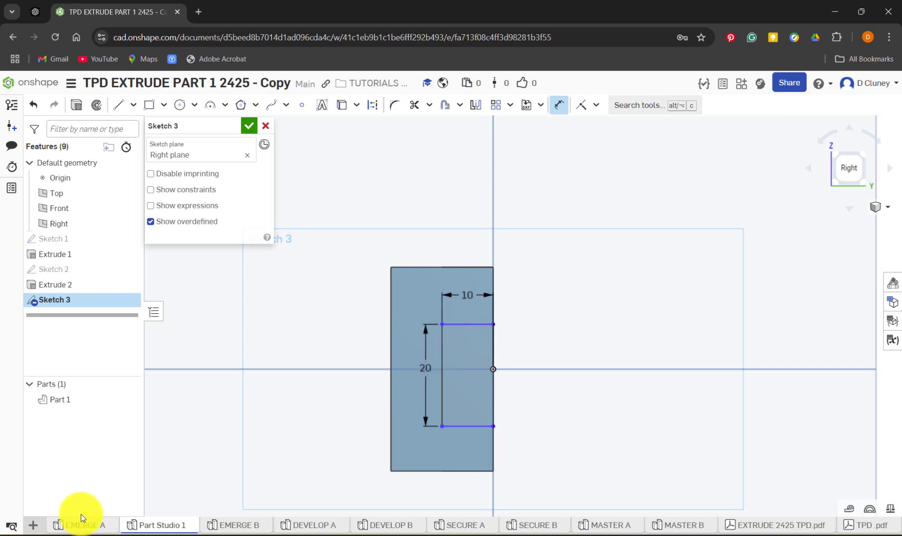
Check EMERGE A's Sketch 3, dimension the rectangle's upper edge 10 mm below the block's top in Part Studio 1, and finish the sketch
click(88, 527)
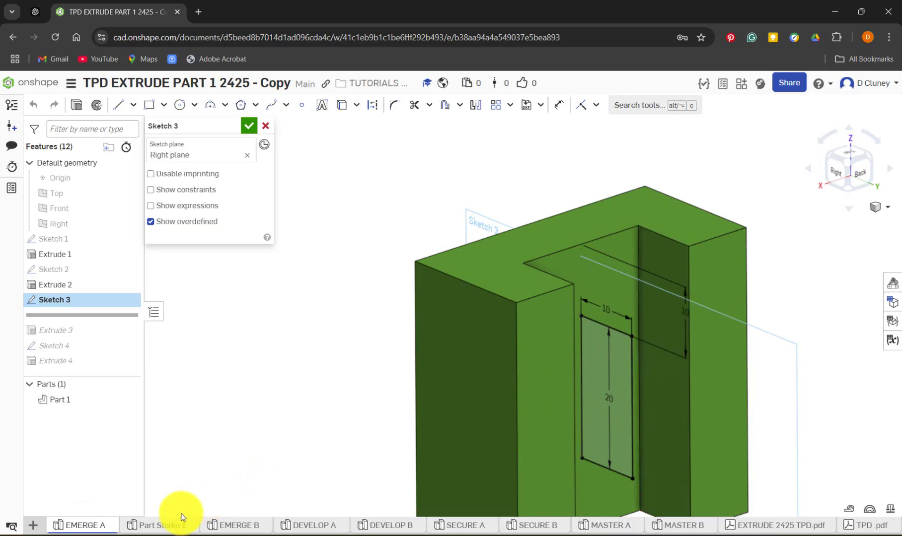
click(175, 528)
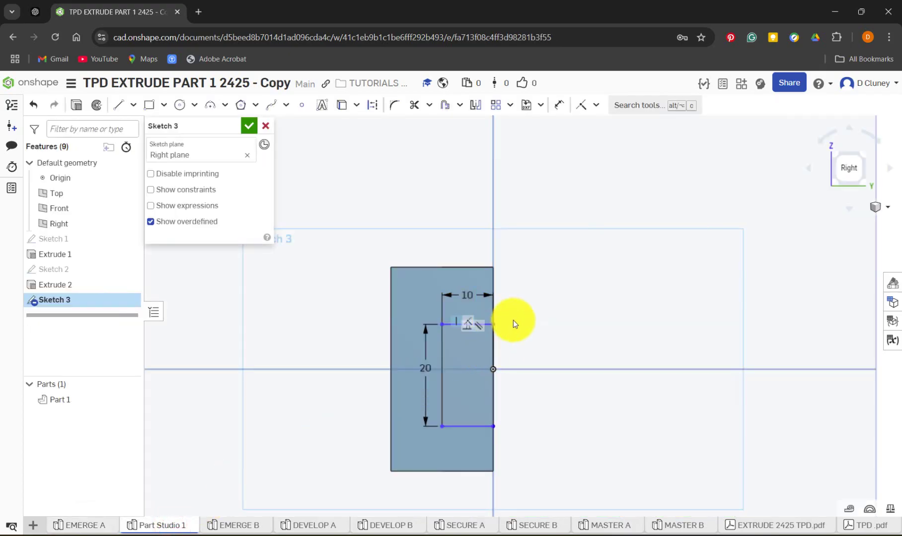
key(d)
click(480, 324)
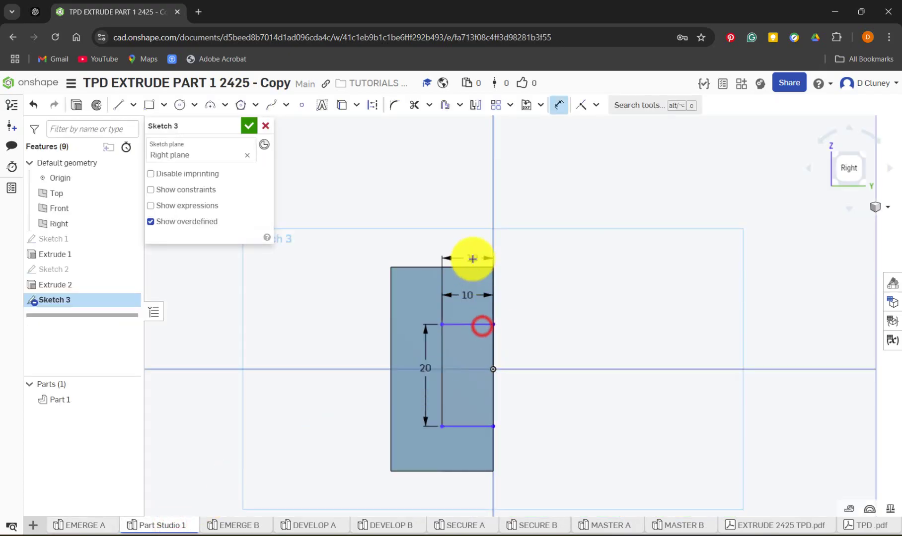
click(470, 267)
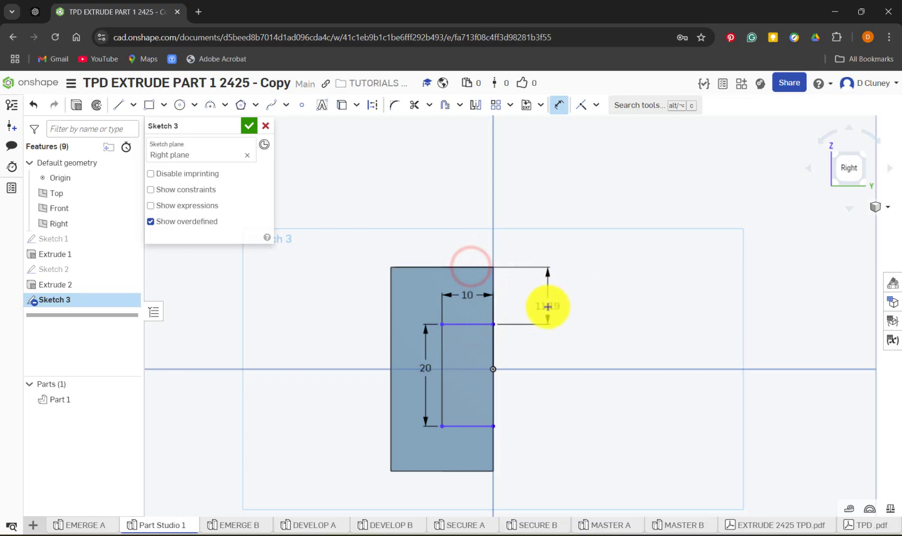
click(548, 300)
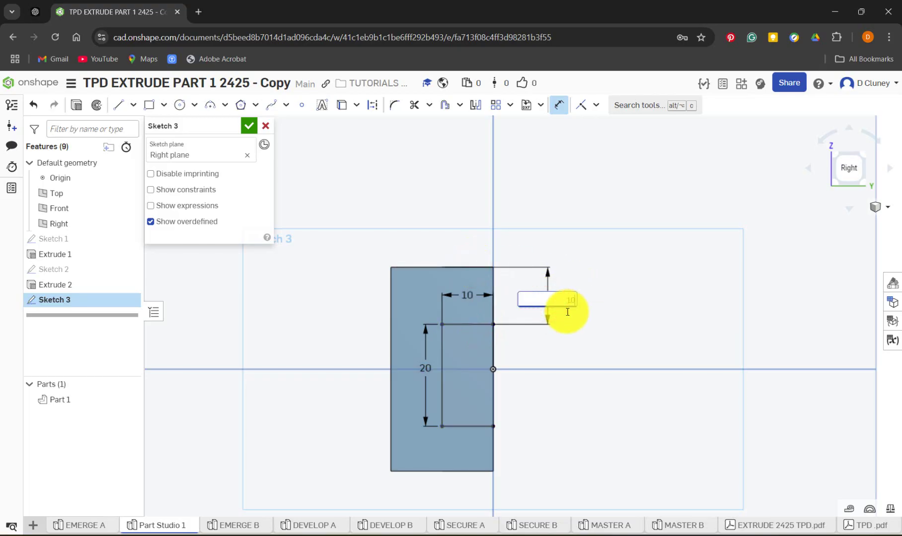
text(10)
key(Return)
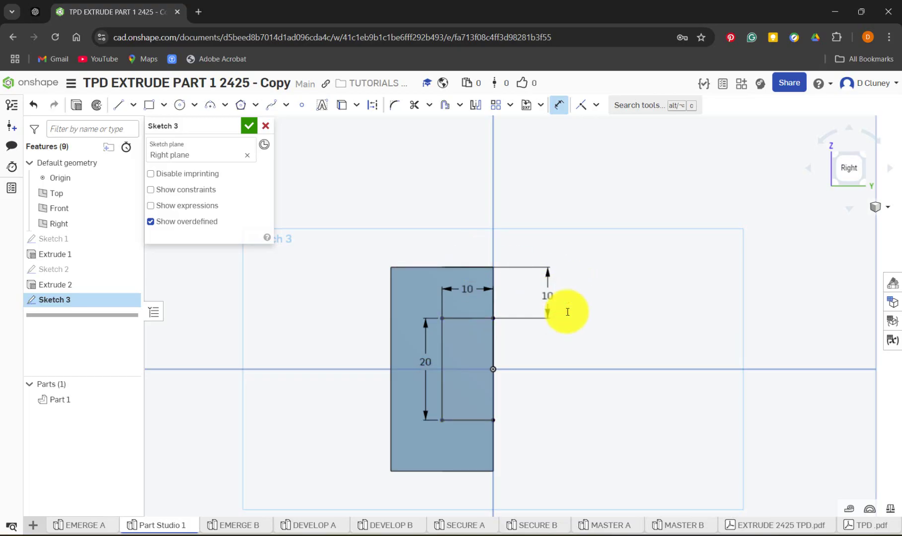
click(249, 126)
mouse_move(628, 265)
right_down()
mouse_move(635, 269)
mouse_move(620, 253)
mouse_move(581, 302)
mouse_move(586, 287)
right_up()
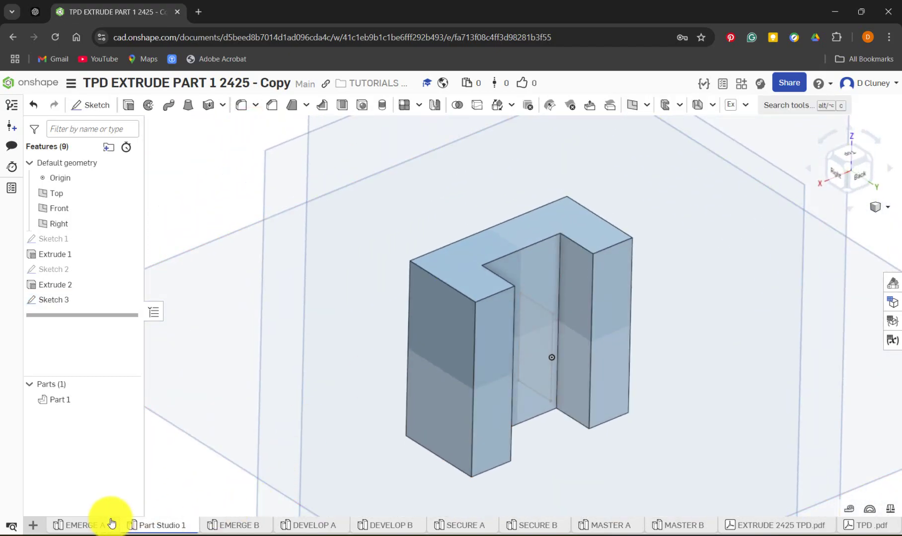
In EMERGE A, close Sketch 3, roll the feature history forward past Extrude 3 and examine the cut it makes
click(98, 526)
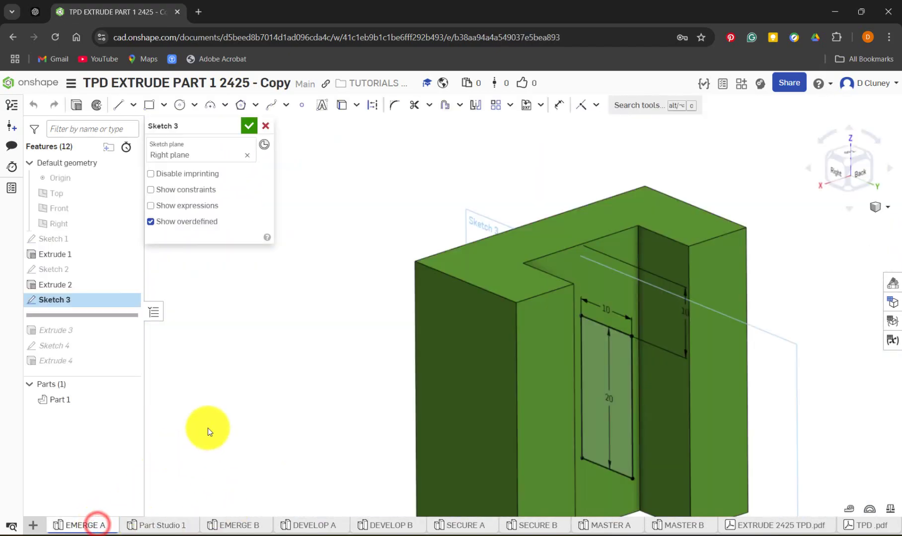
click(248, 128)
click(94, 316)
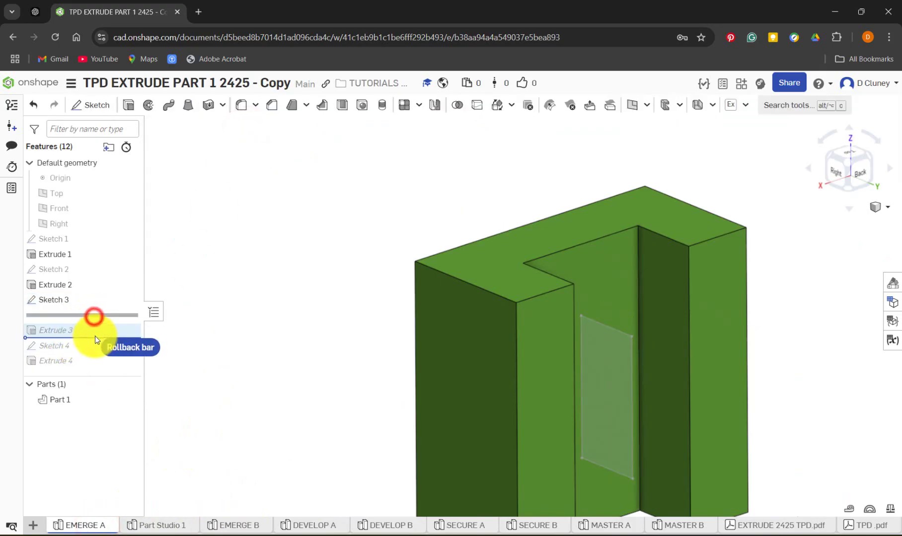
drag(128, 338, 128, 339)
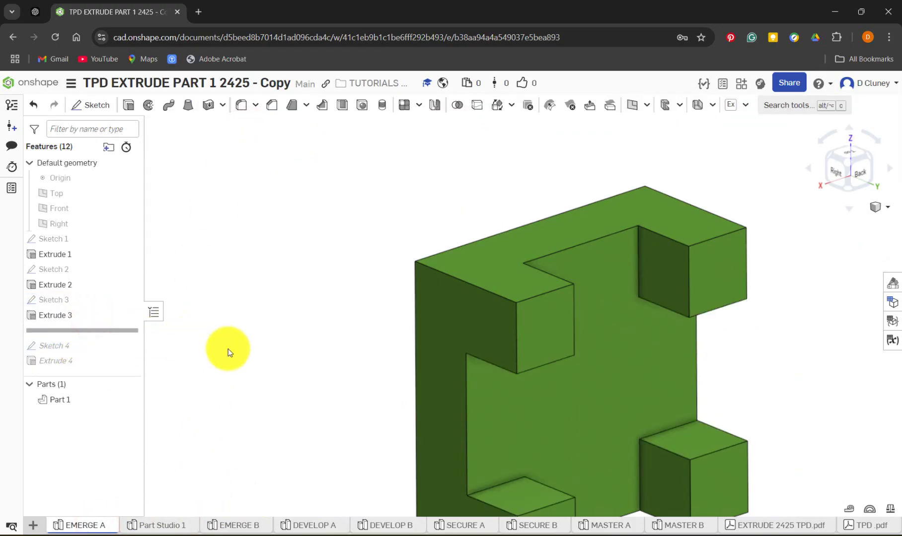
click(59, 317)
scroll(348, 382, down, 3)
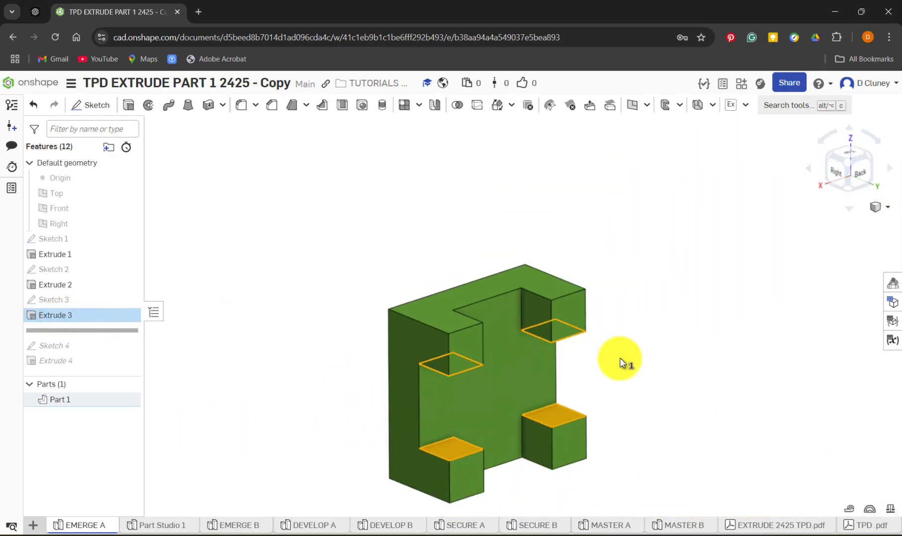
In Part Studio 1, extrude the Sketch 3 rectangle as a symmetric 40 mm cut that removes material from both legs
click(163, 527)
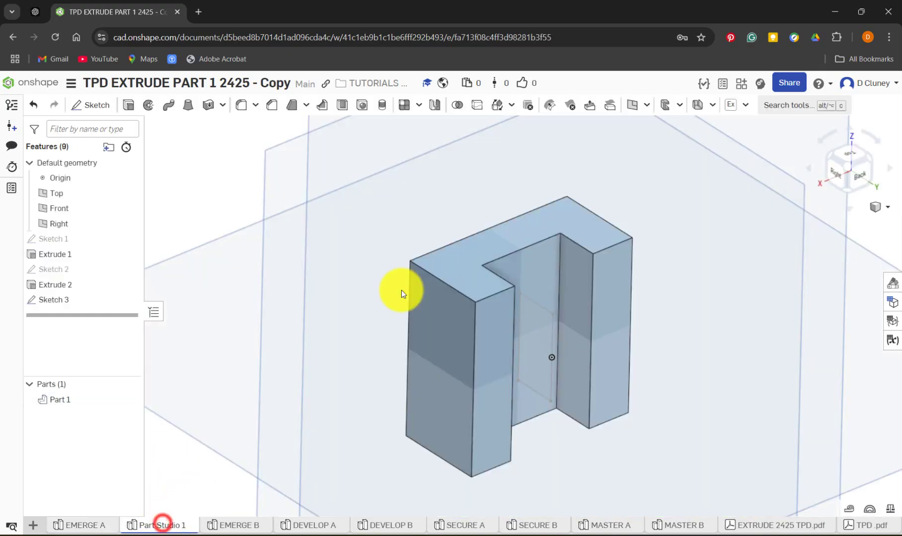
click(129, 105)
click(545, 330)
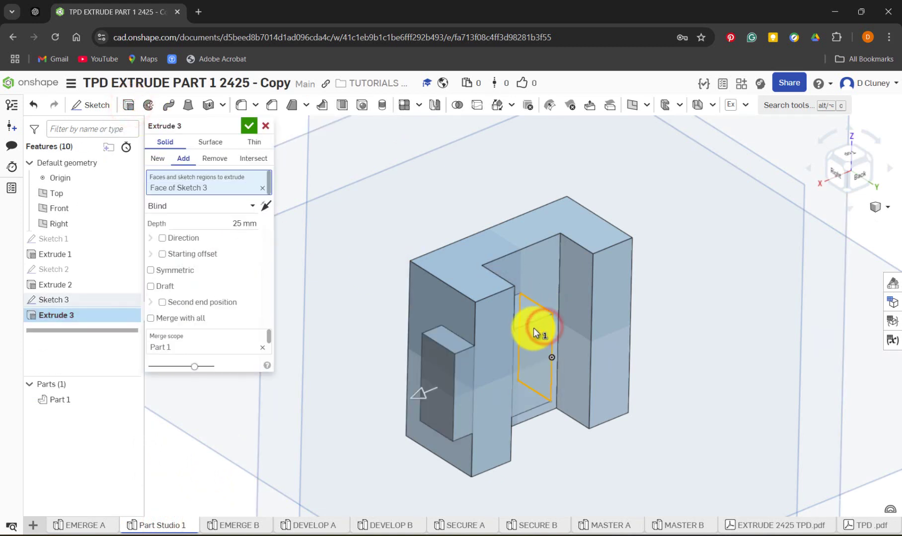
click(214, 158)
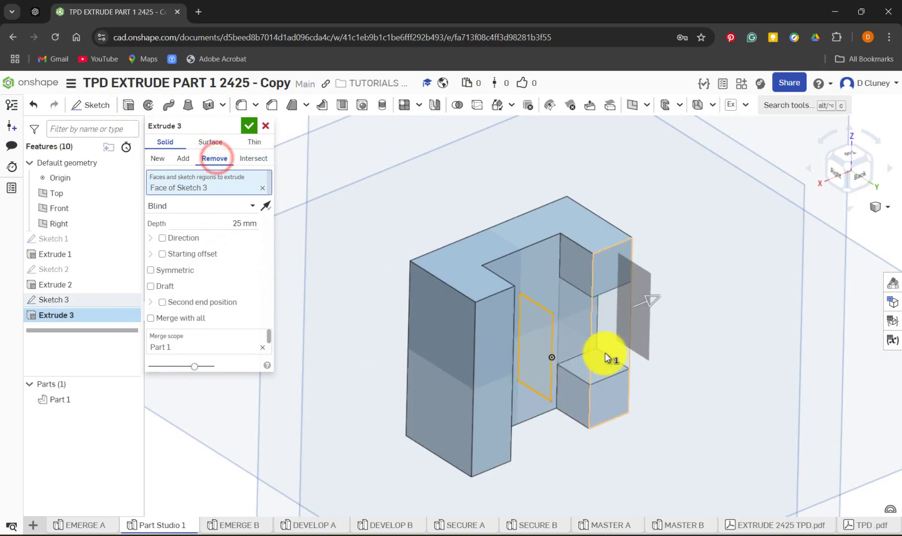
drag(650, 305, 648, 300)
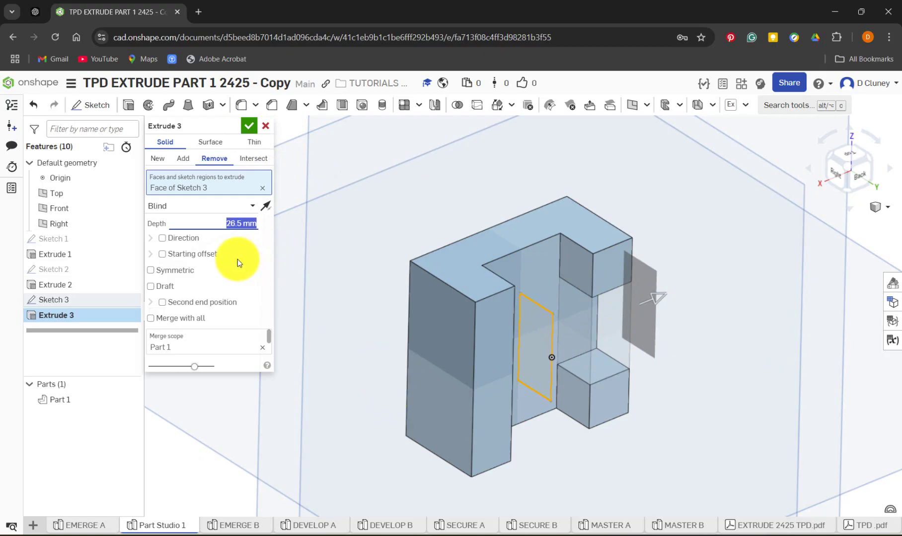
click(180, 274)
drag(605, 318, 652, 311)
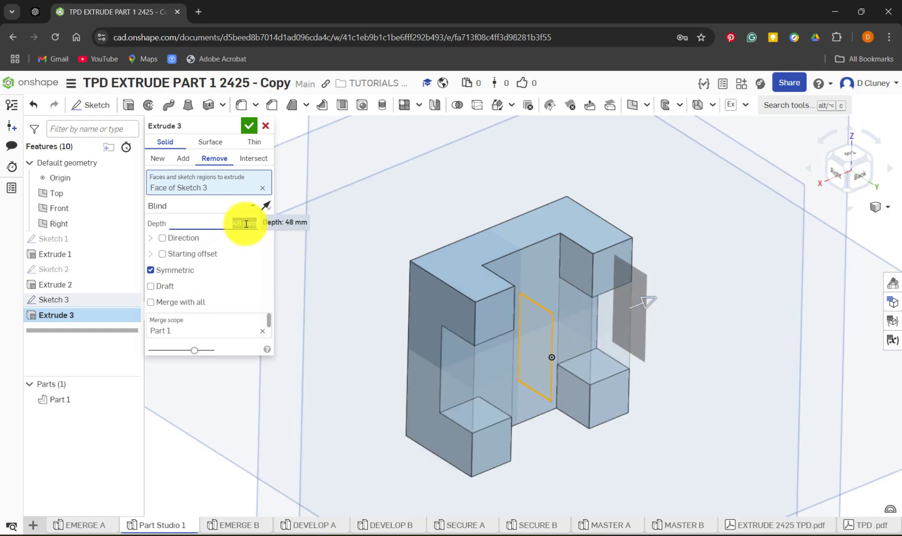
key(Return)
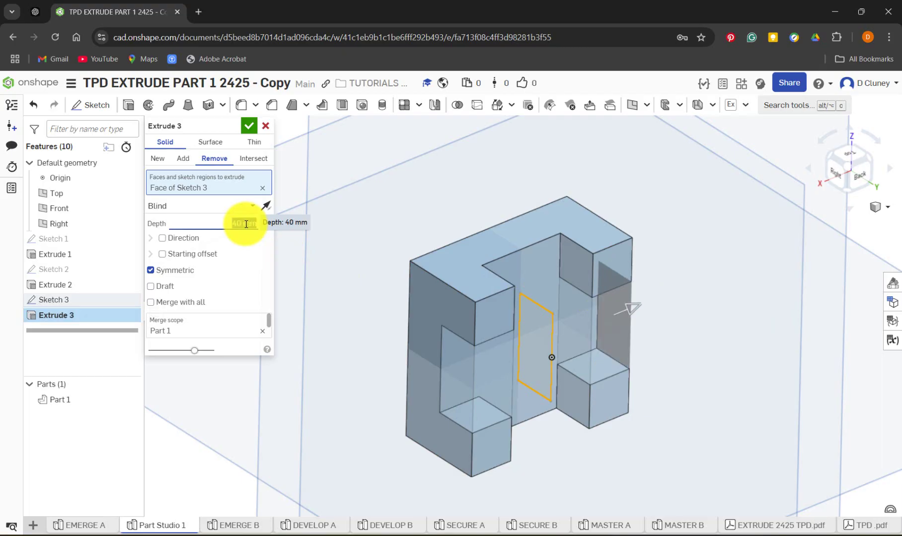
click(253, 128)
click(252, 126)
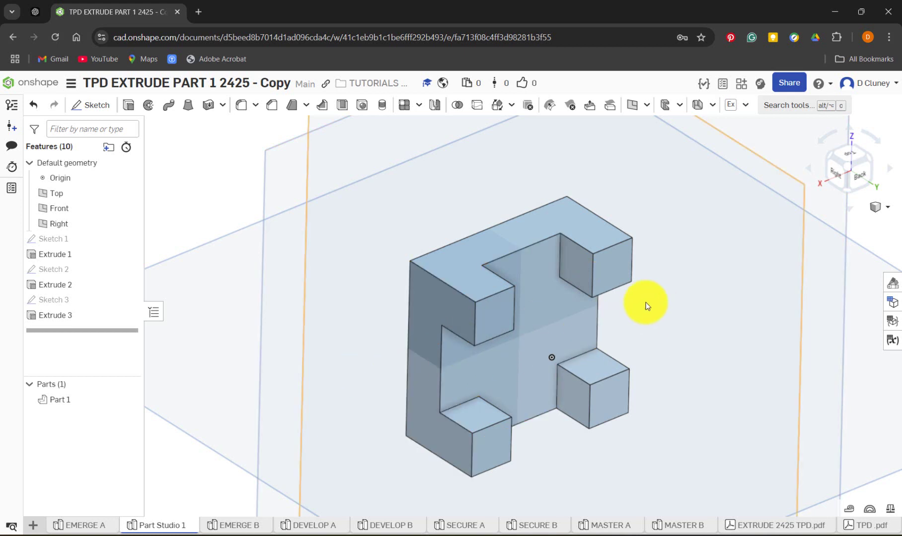
In EMERGE A, roll the feature history forward to include Sketch 4 and examine its outline from the front
click(101, 524)
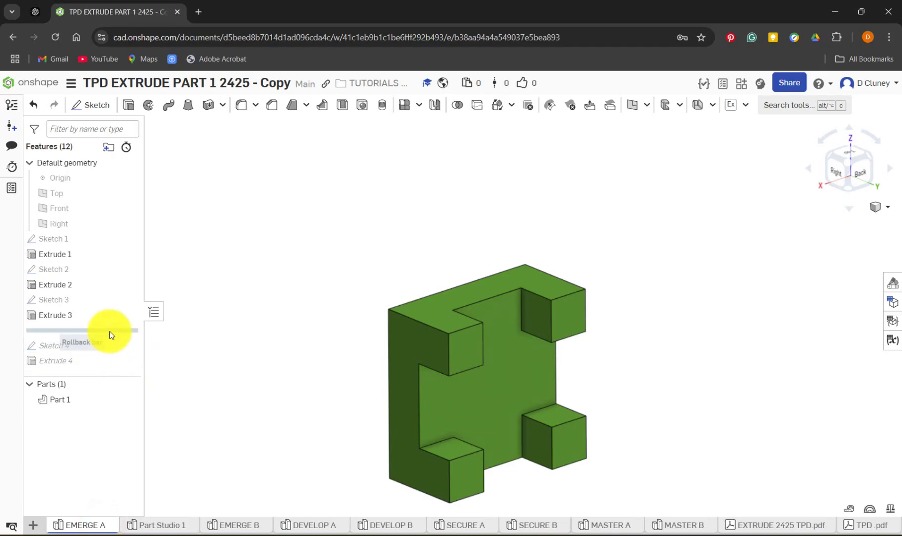
mouse_move(110, 331)
mouse_down()
mouse_move(111, 357)
mouse_move(64, 337)
mouse_up()
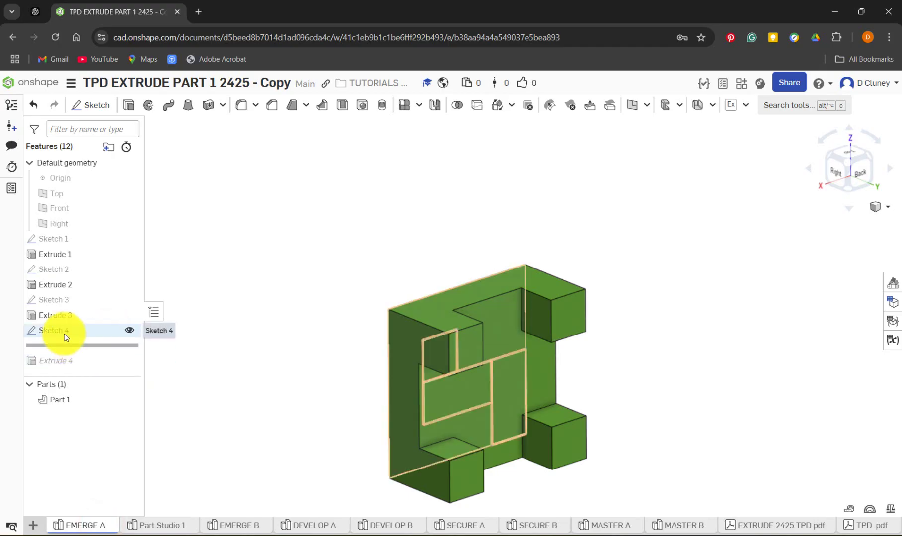
right_drag(213, 334, 397, 306)
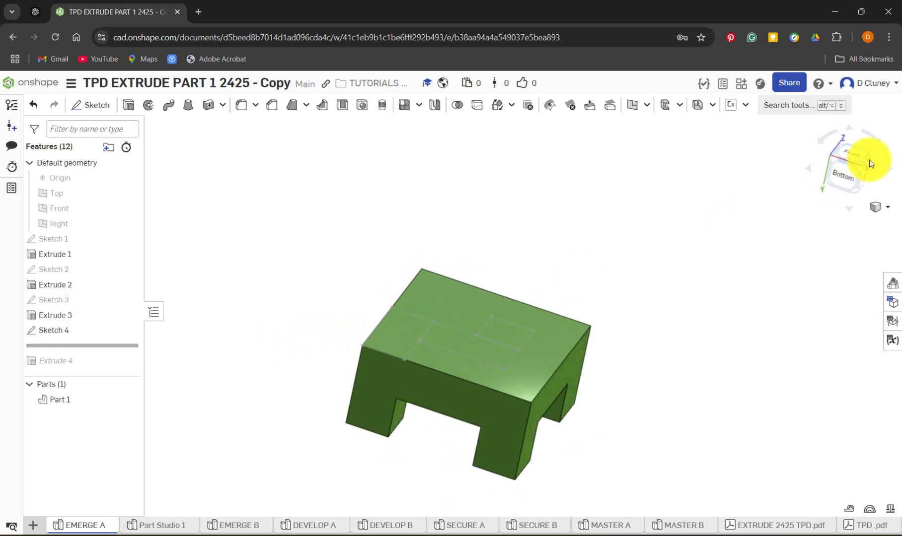
click(847, 181)
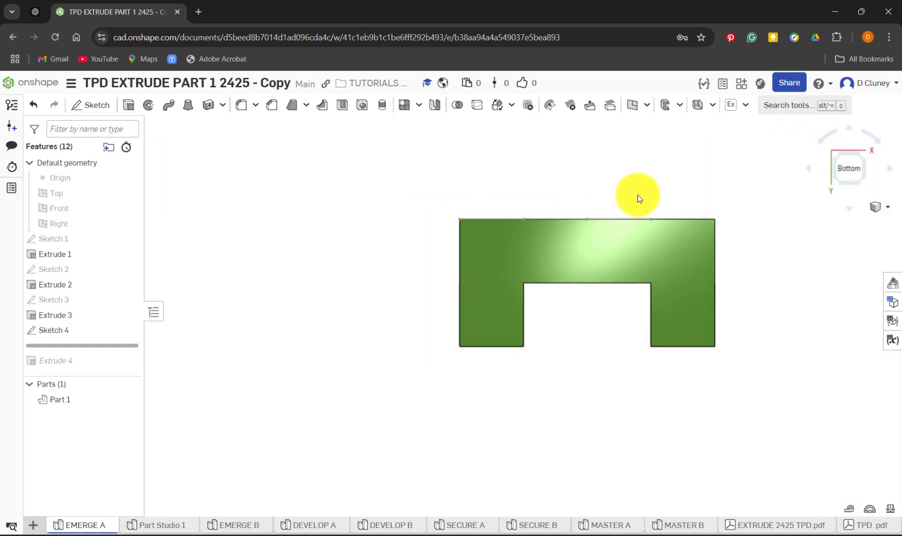
right_drag(639, 198, 720, 212)
key(1)
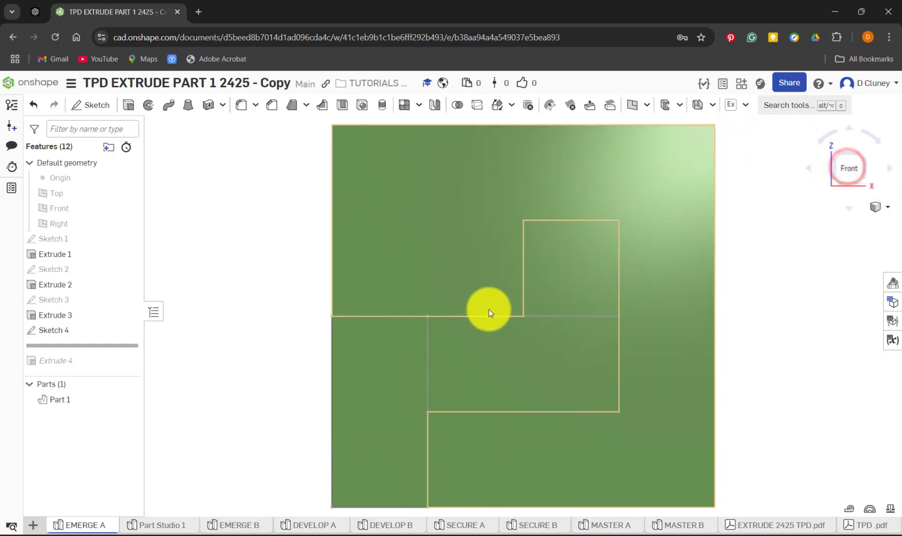
Open Sketch 4 for editing and move the overlapping 10 mm and 20 mm width dimensions clear of the rectangles
right_click(81, 327)
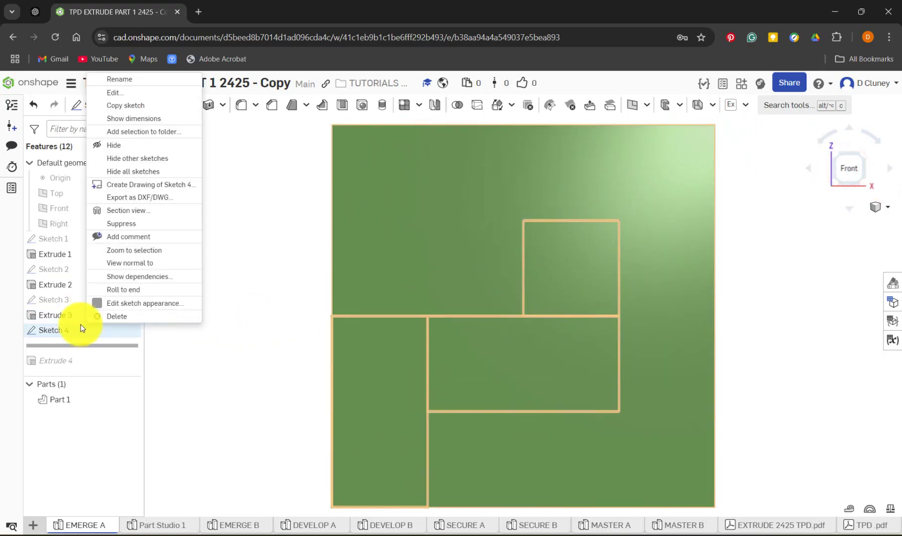
click(135, 93)
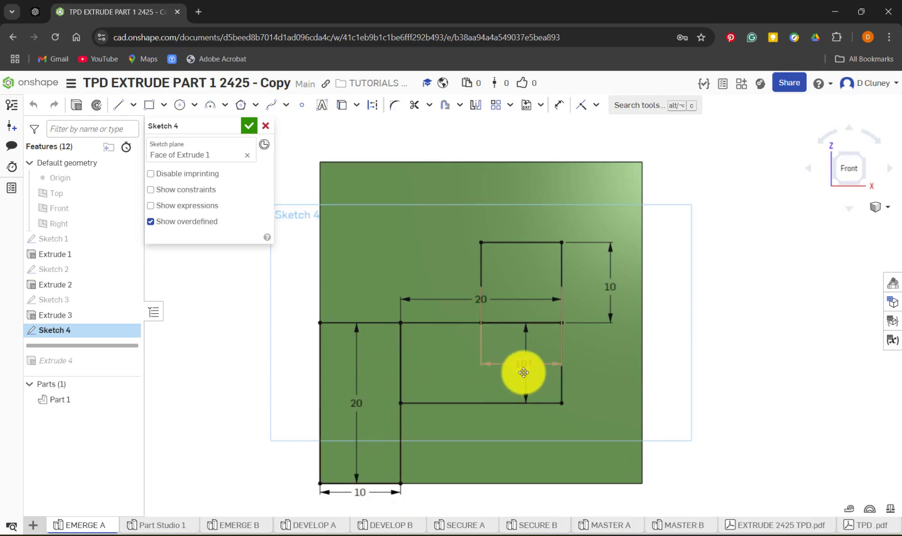
mouse_move(527, 369)
mouse_down()
mouse_move(584, 371)
mouse_move(580, 417)
mouse_move(533, 434)
mouse_up()
drag(491, 304, 467, 216)
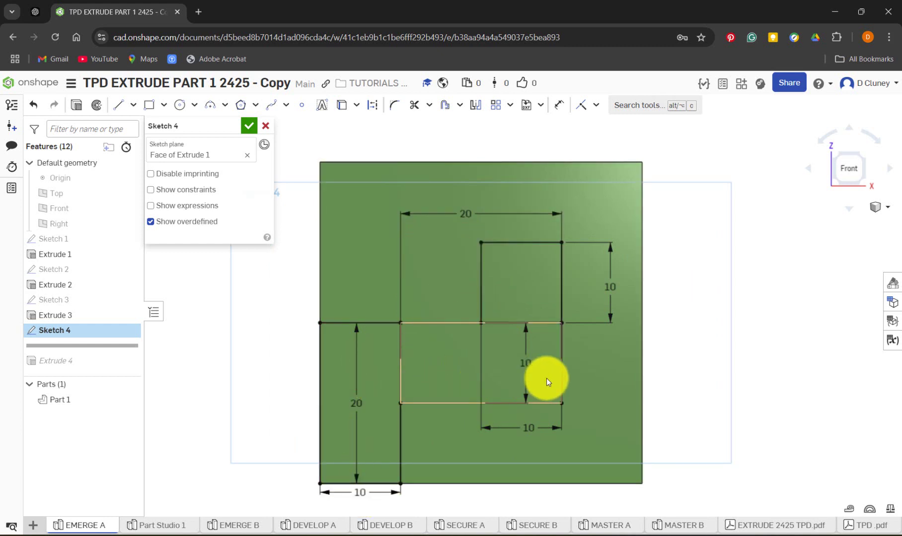
In Part Studio 1, start a new sketch on the block's flat front face and view it straight on
click(159, 525)
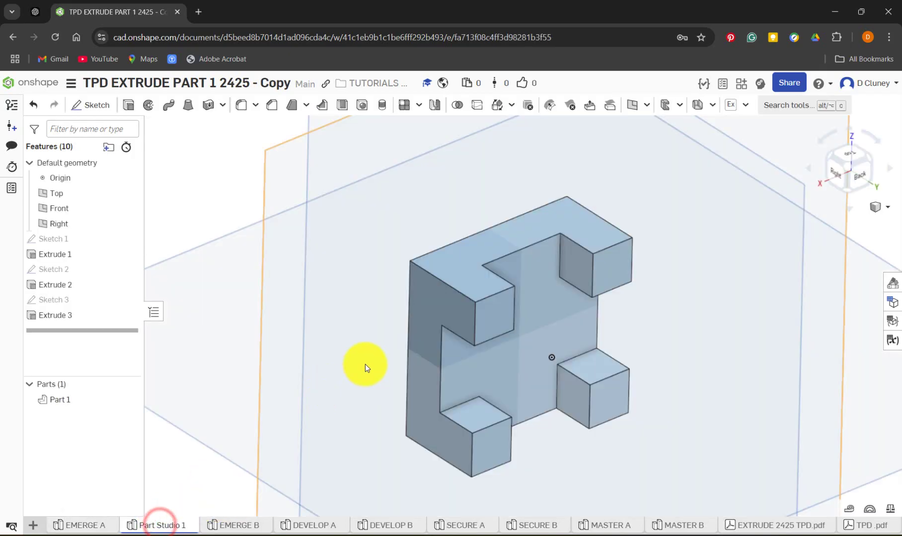
right_drag(350, 312, 465, 292)
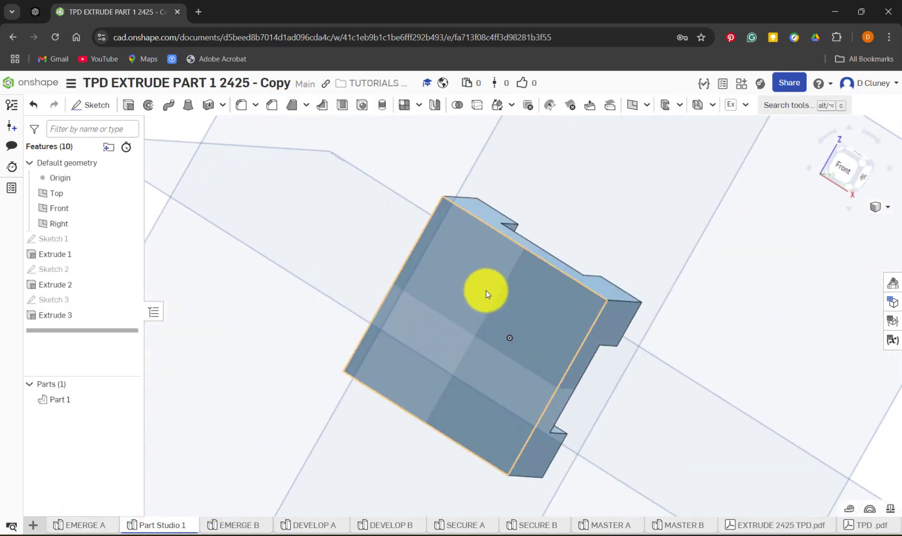
click(485, 290)
click(97, 105)
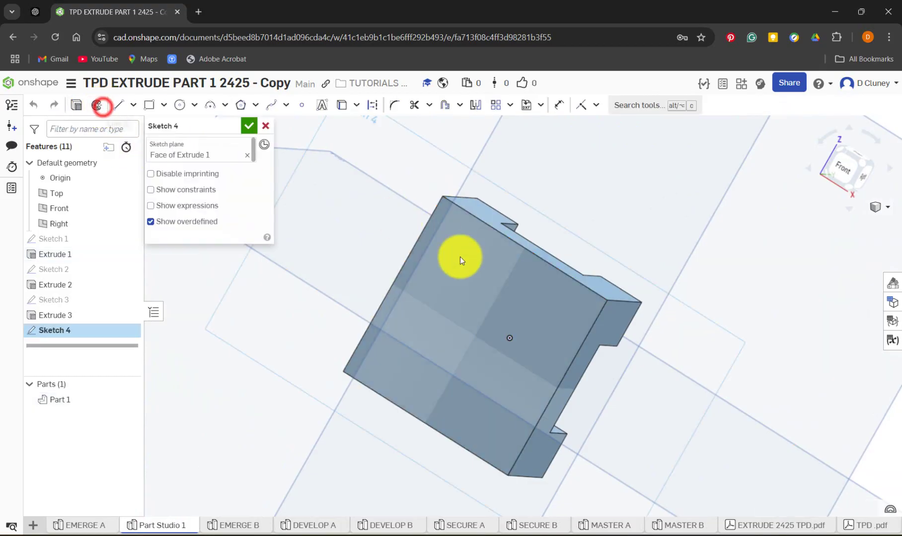
click(840, 170)
scroll(539, 358, down, 2)
scroll(533, 341, up, 6)
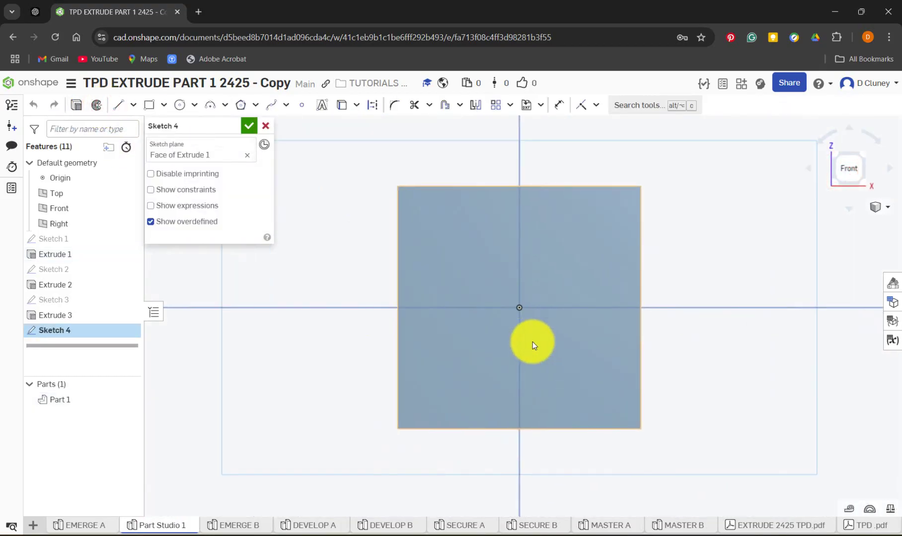
Sketch a corner rectangle about 12.3 mm wide and 24.2 mm high from the front face's lower-left corner
click(151, 107)
key(g)
click(398, 428)
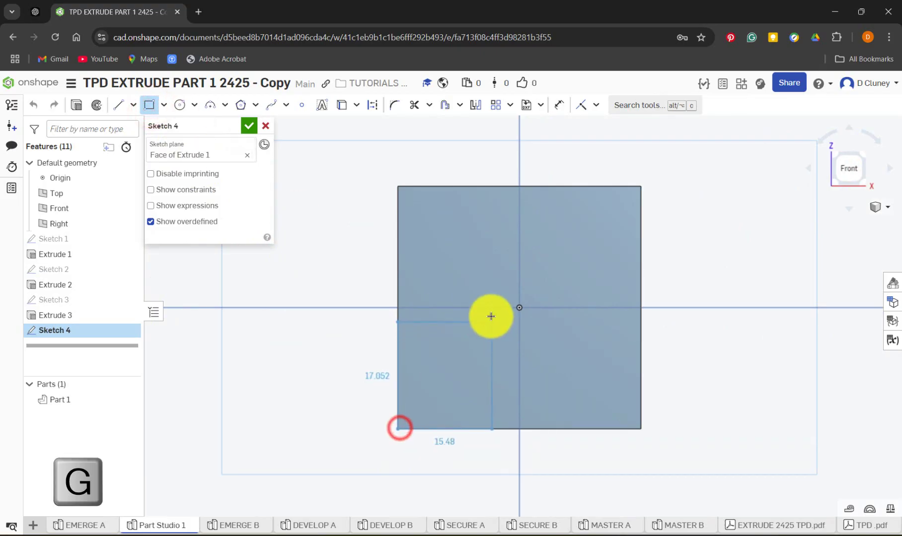
click(472, 283)
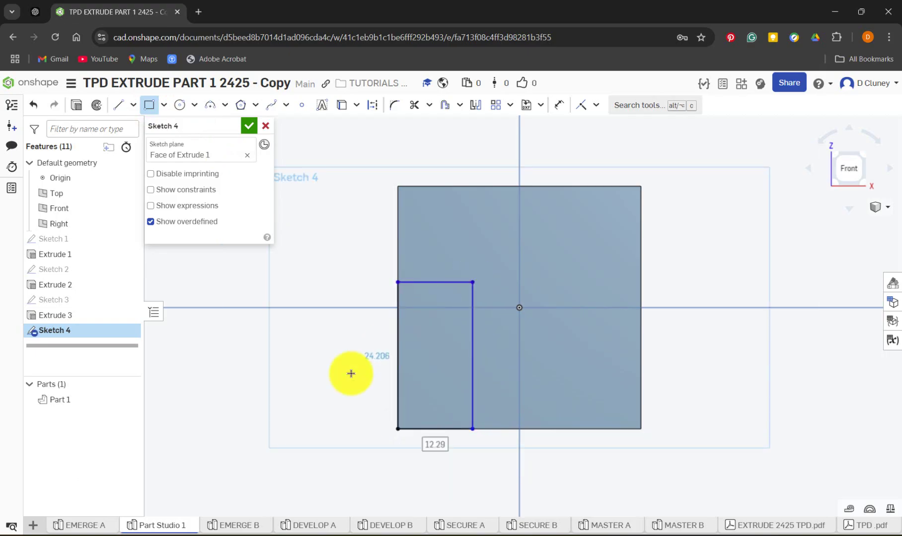
Check the reference sketch in EMERGE A, and dimension the Part Studio 1 rectangle's width at 10 mm
click(96, 527)
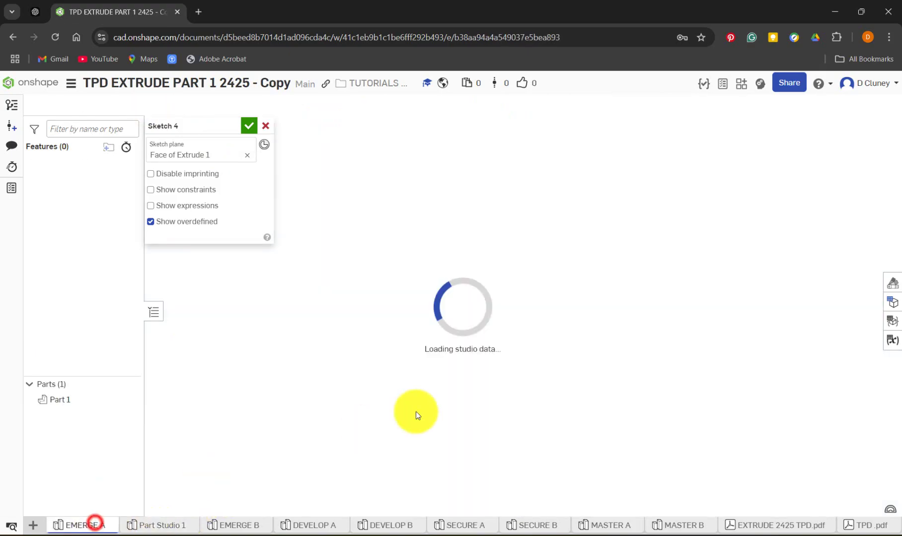
click(163, 524)
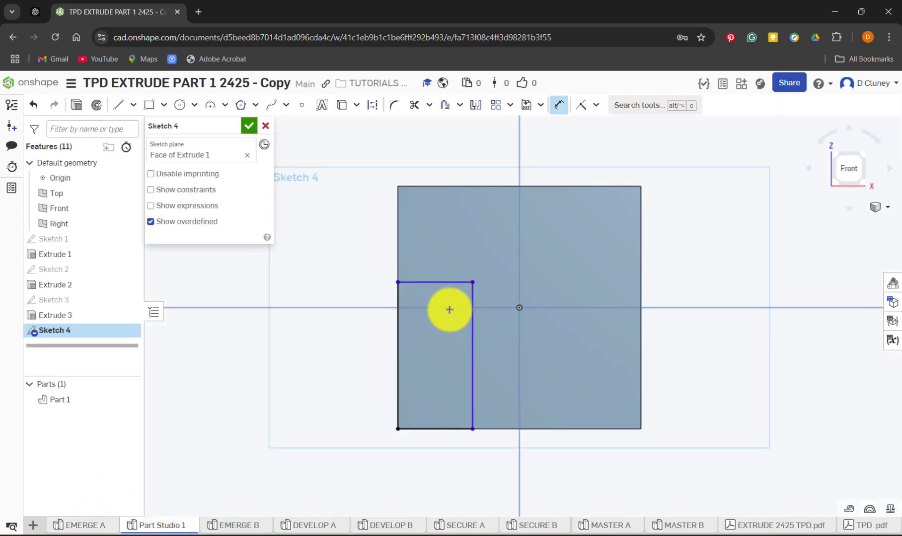
key(d)
click(443, 283)
click(447, 254)
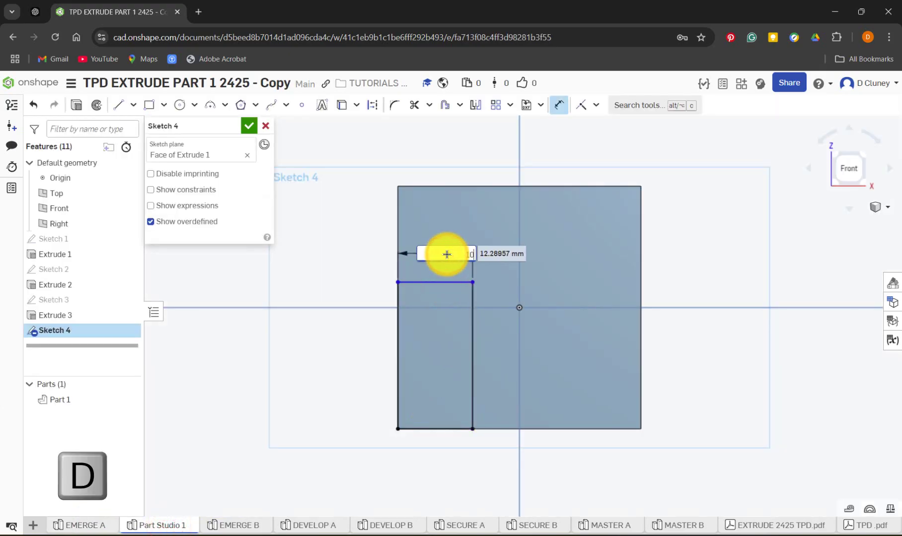
text(10)
key(Return)
Dimension the height of the lower-left rectangle at 20 mm
click(461, 343)
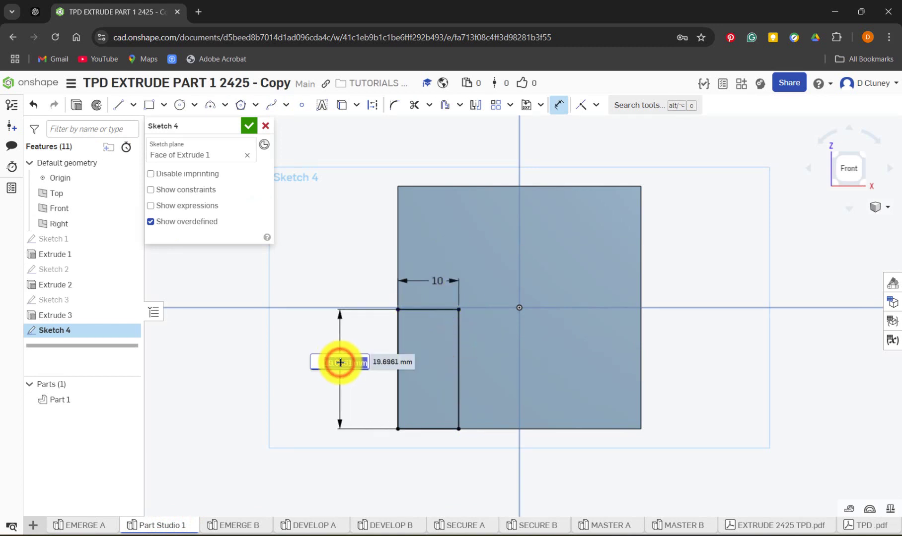
click(340, 363)
text(20)
key(Return)
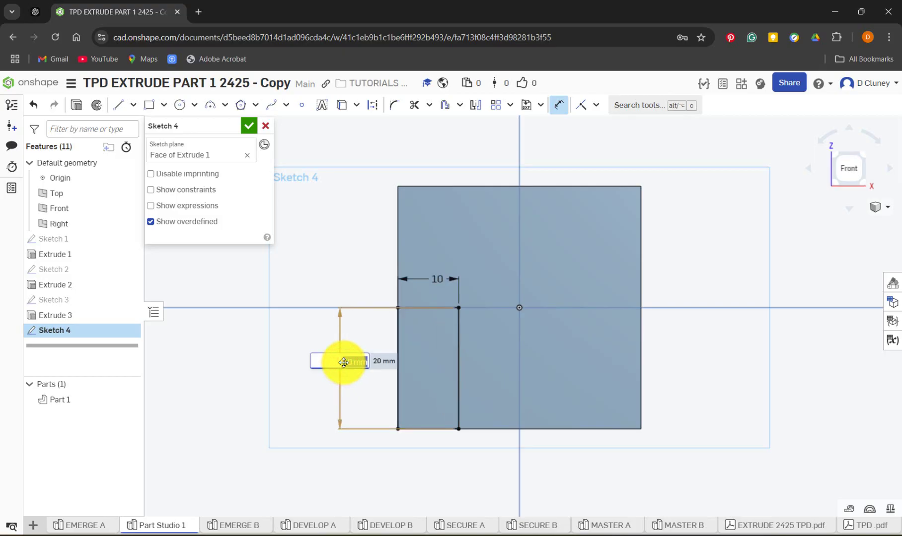
key(Return)
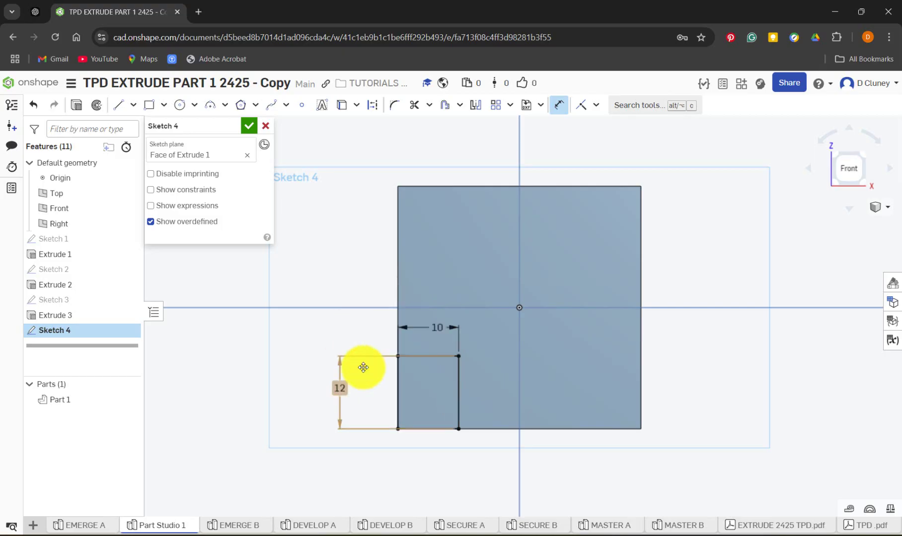
double_click(343, 389)
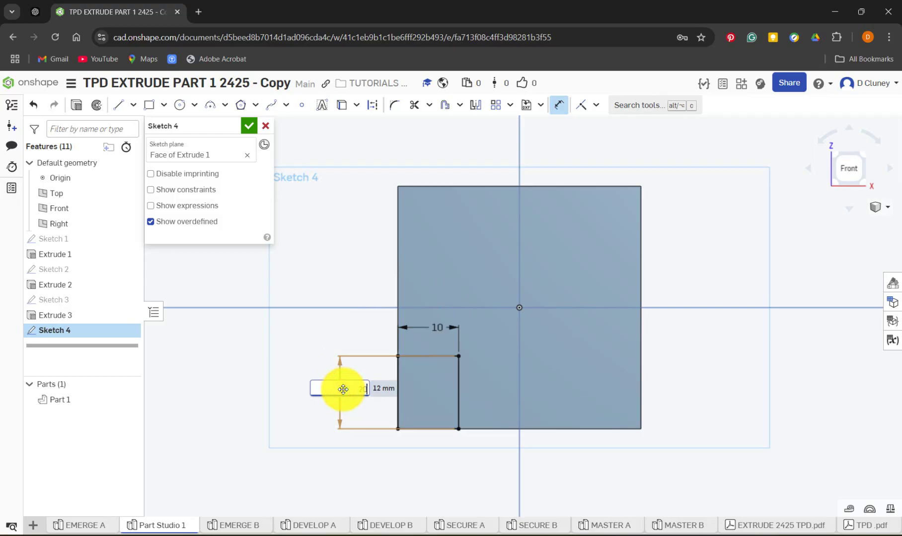
key(Return)
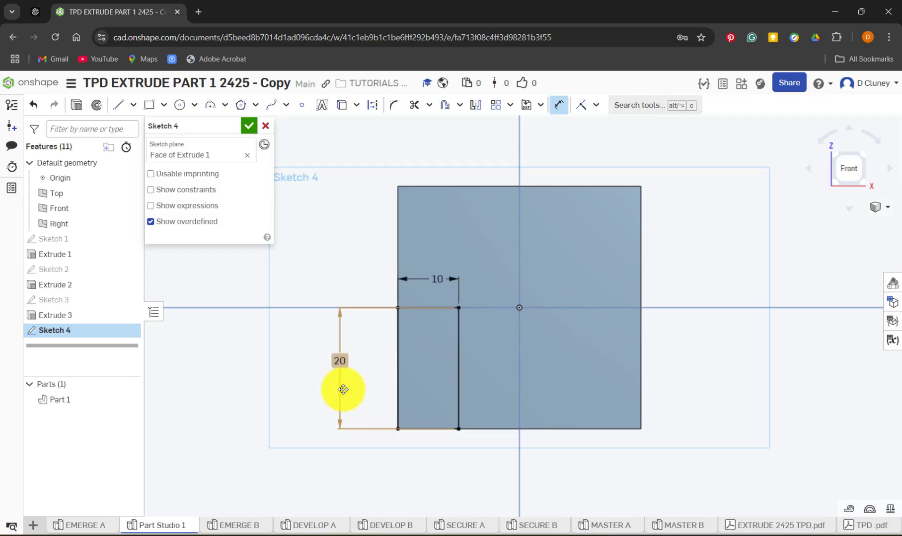
Sketch a second corner rectangle about 21.6 mm wide and 7.1 mm high, extending right and down from the first rectangle's upper-right corner
click(149, 104)
click(458, 308)
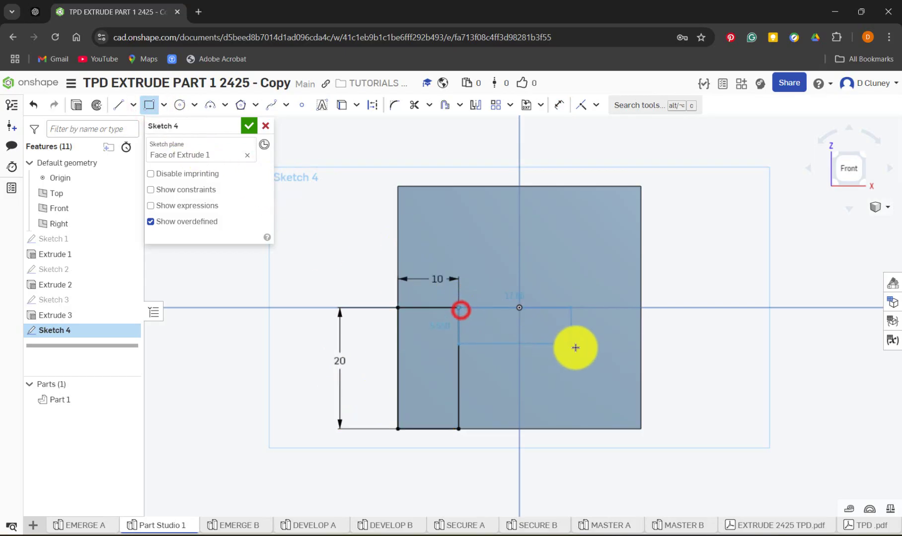
click(590, 351)
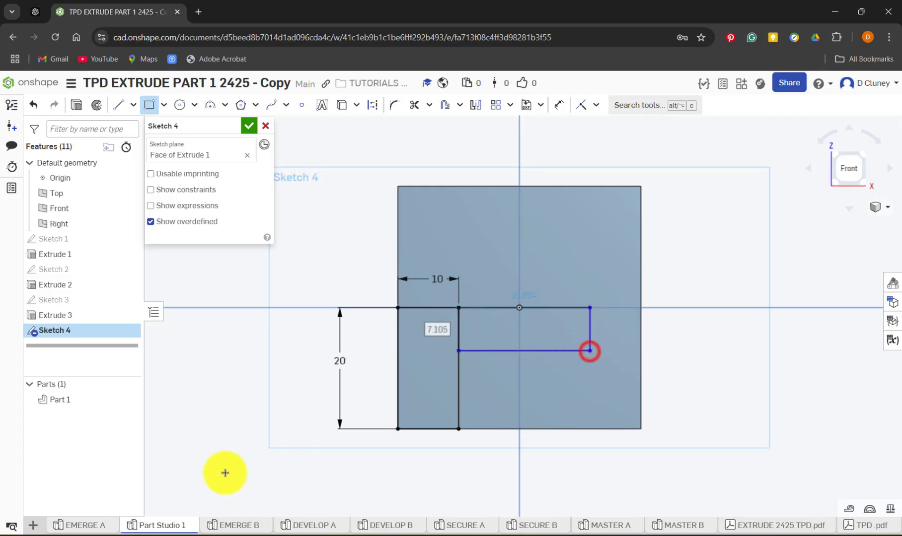
Compare with Sketch 4 in EMERGE A, and dimension the second rectangle's width at 20 mm in Part Studio 1
click(99, 529)
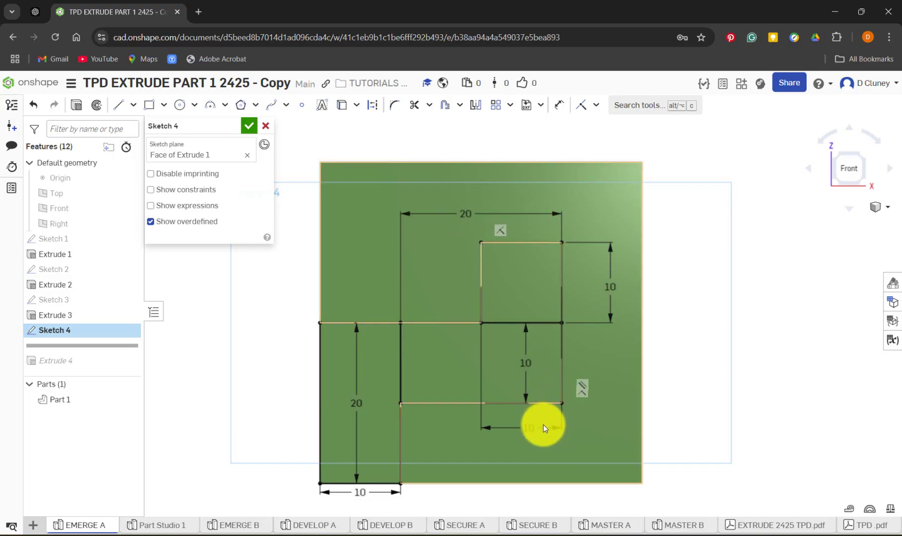
click(157, 528)
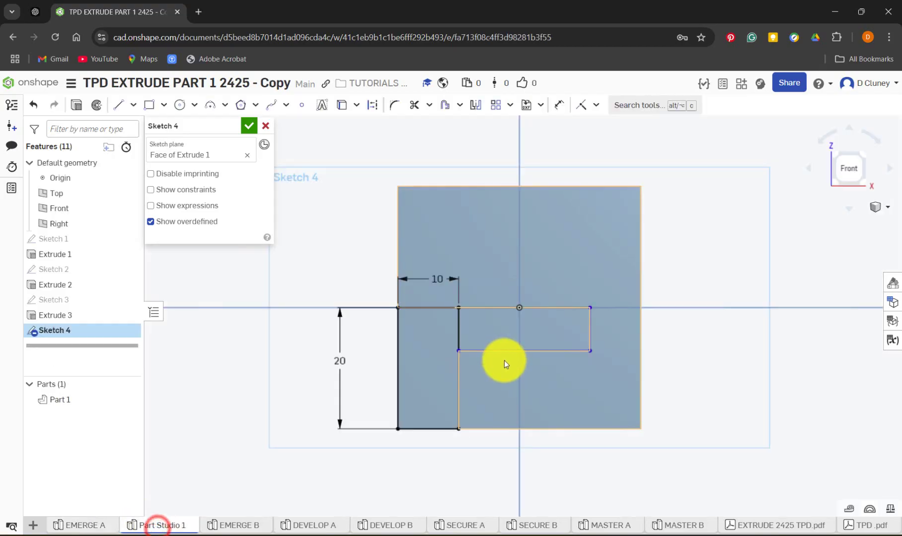
key(u)
click(510, 352)
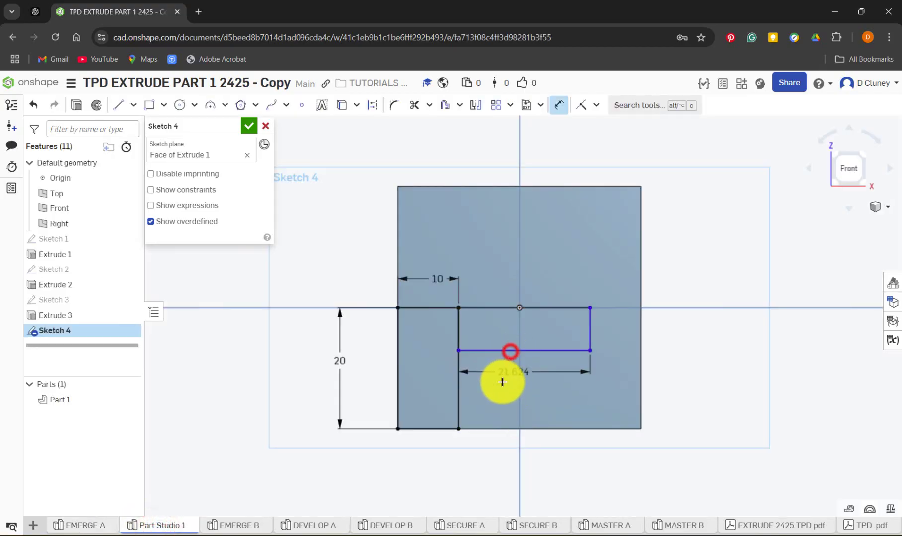
click(501, 382)
key(Return)
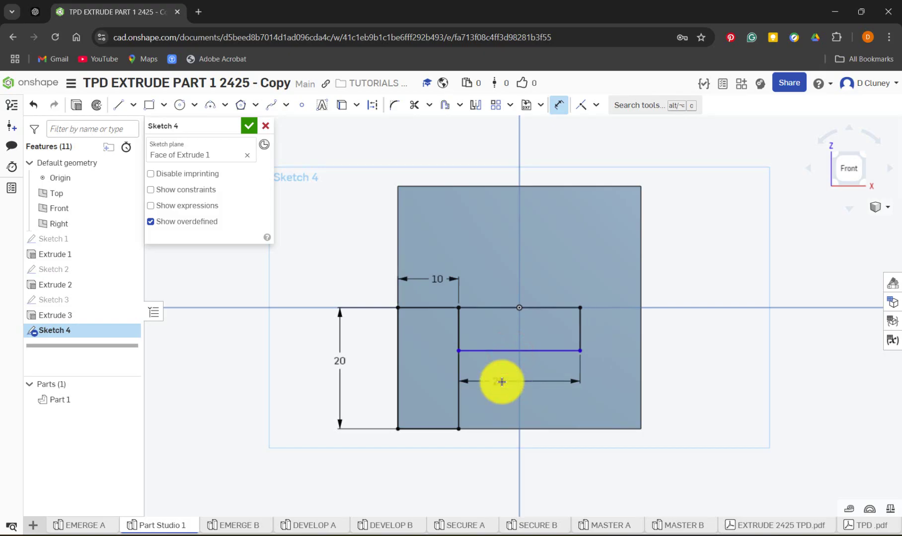
click(508, 383)
Dimension the second rectangle's height at 10 mm, placing the dimension outside the block's right edge
key(d)
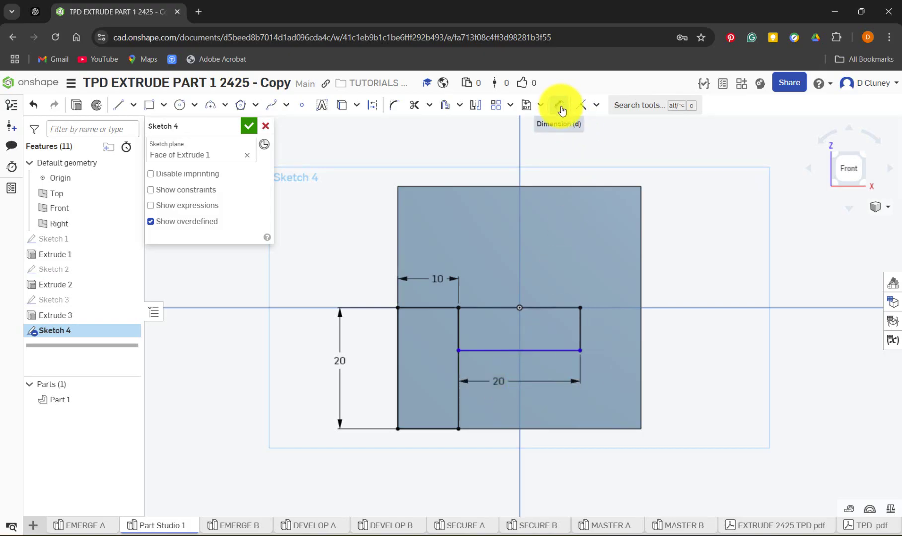
click(583, 340)
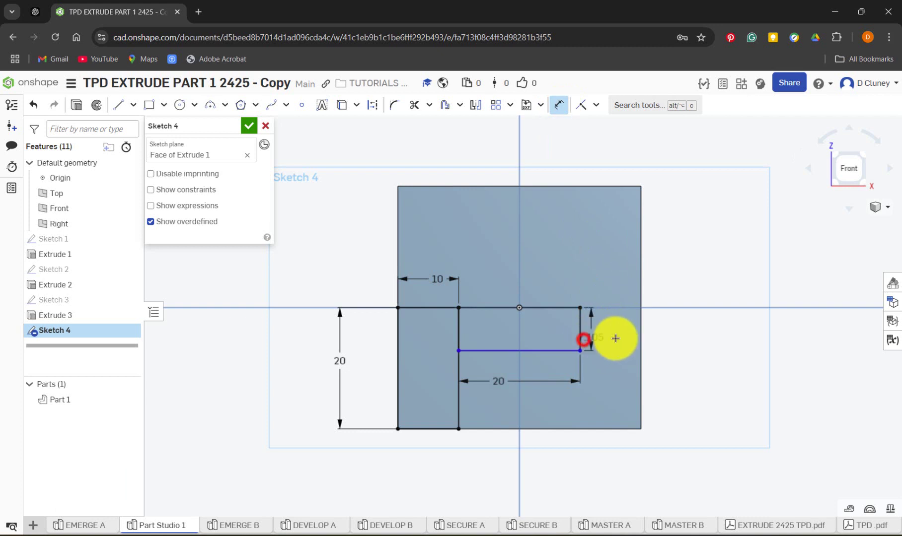
click(655, 346)
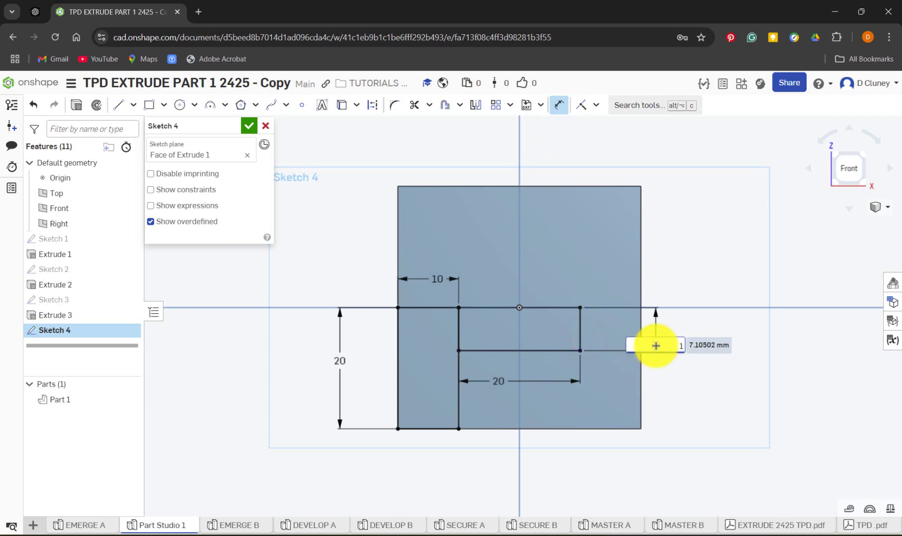
text(10)
key(Return)
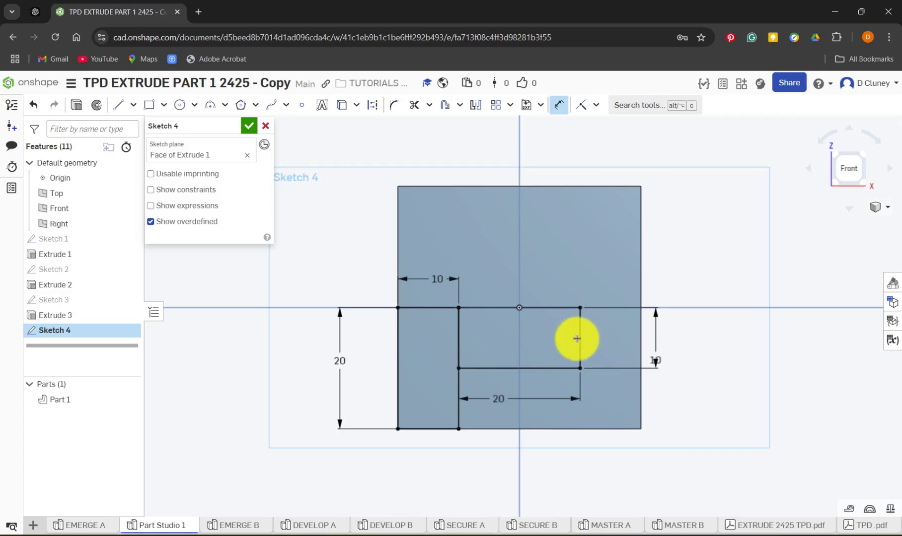
Check EMERGE A, and in Part Studio 1 sketch a third rectangle 10 mm wide and about 9.5 mm high above the second rectangle's upper-right corner
click(103, 525)
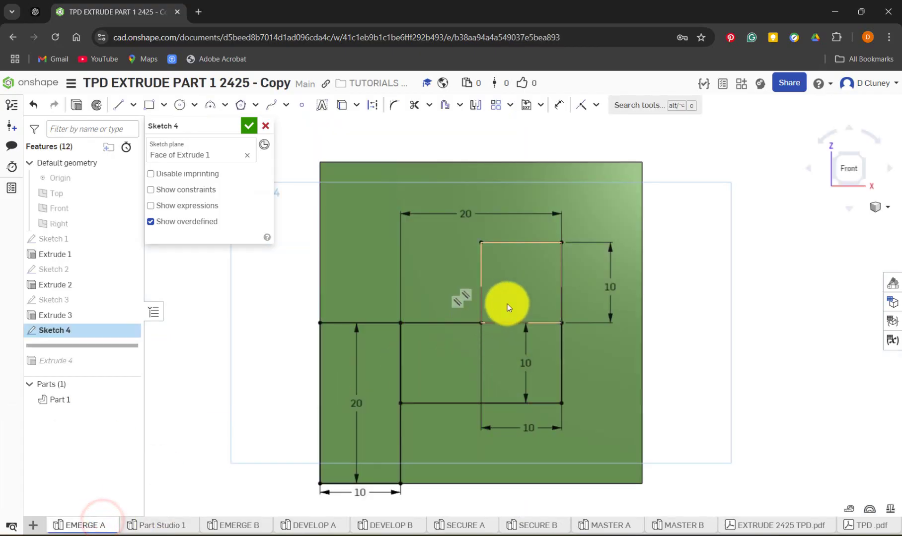
click(159, 526)
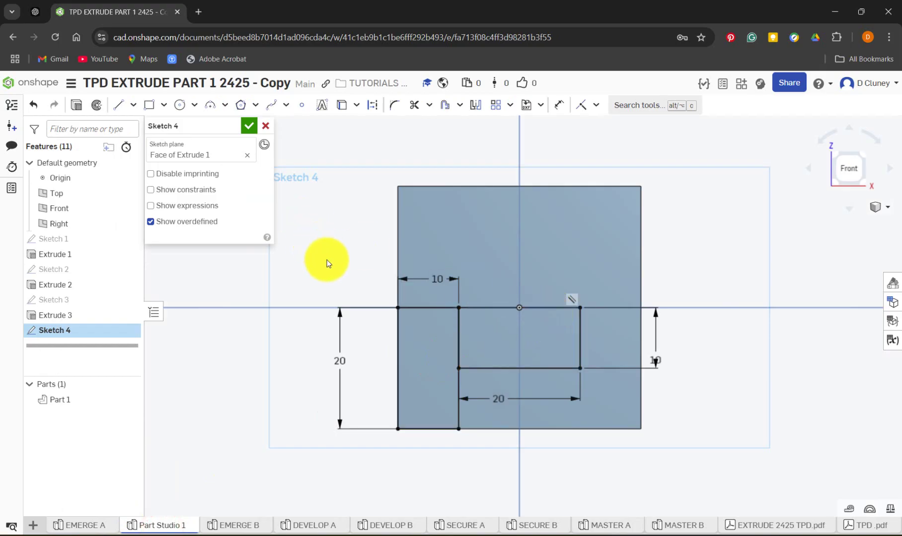
key(g)
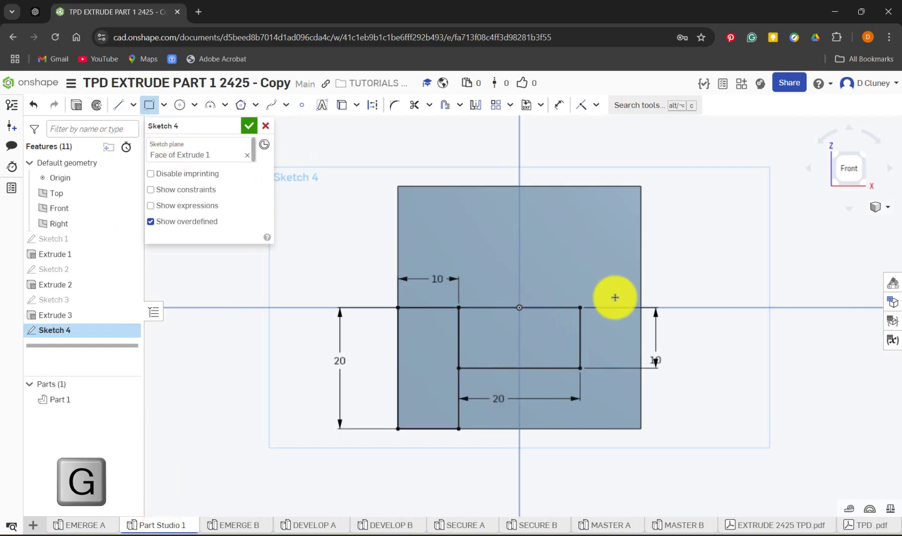
click(577, 309)
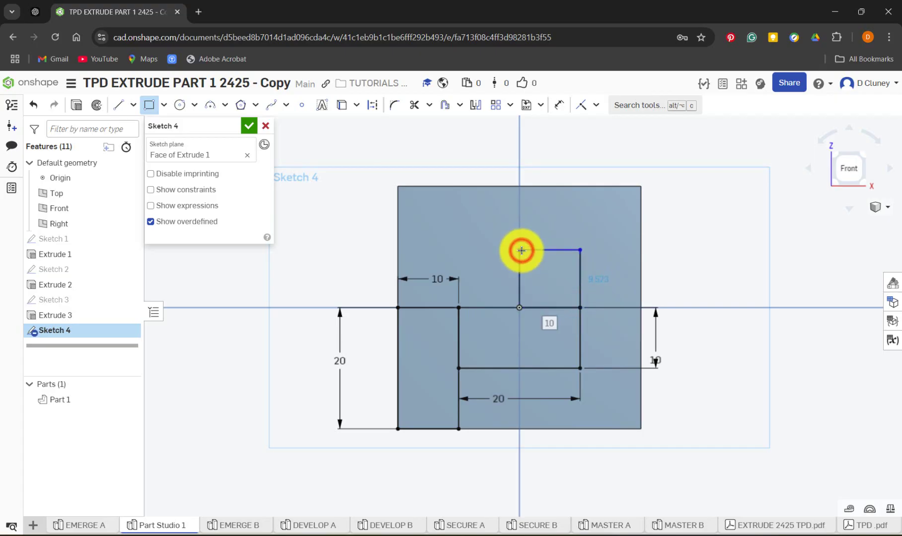
Dimension the third rectangle's width, set its height to 10 mm, and finish the sketch
key(d)
click(556, 247)
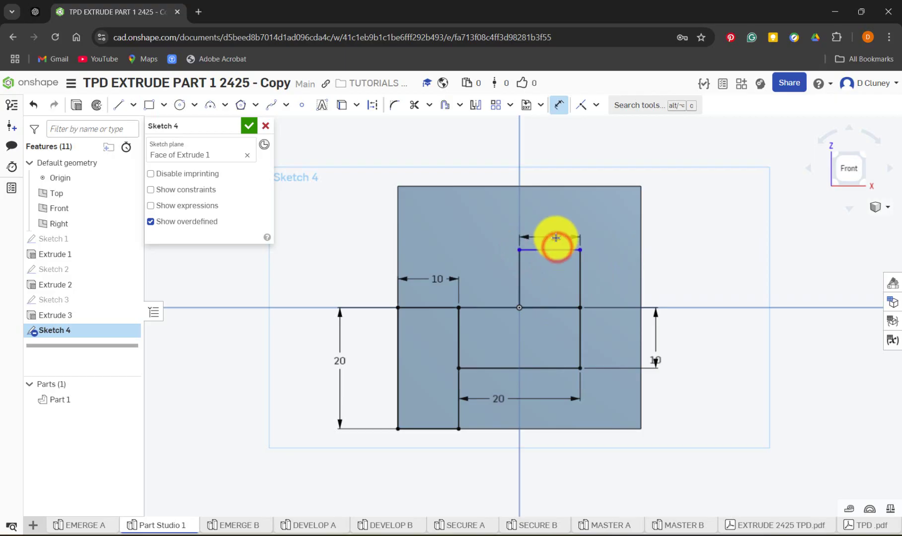
click(555, 237)
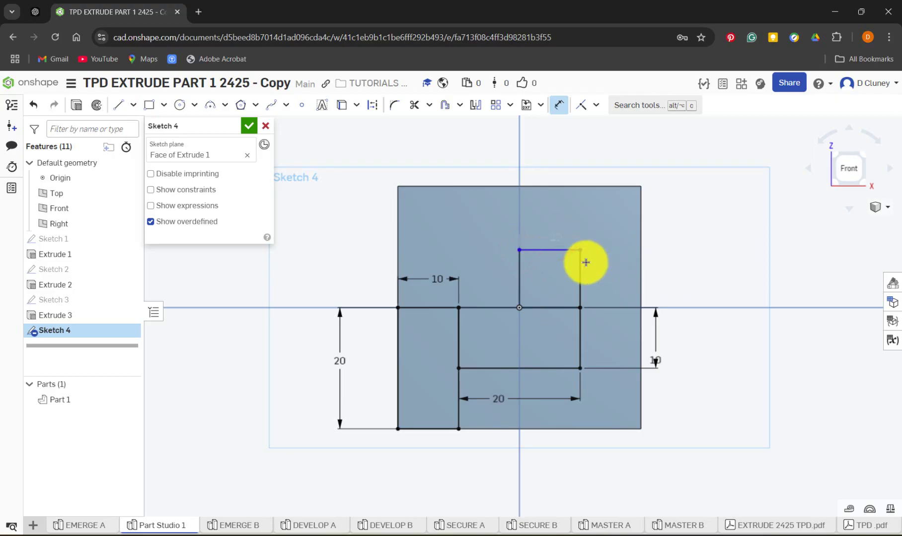
click(580, 269)
click(599, 268)
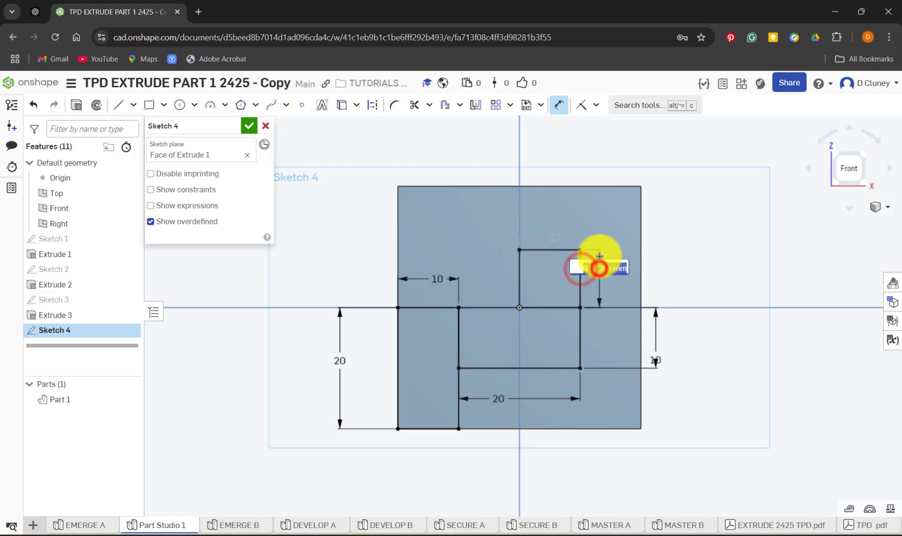
text(10)
key(Return)
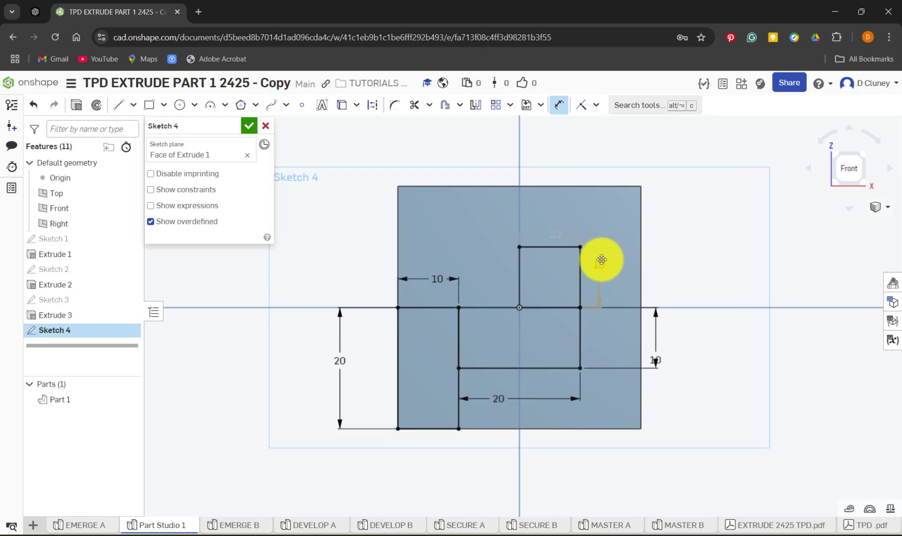
click(554, 233)
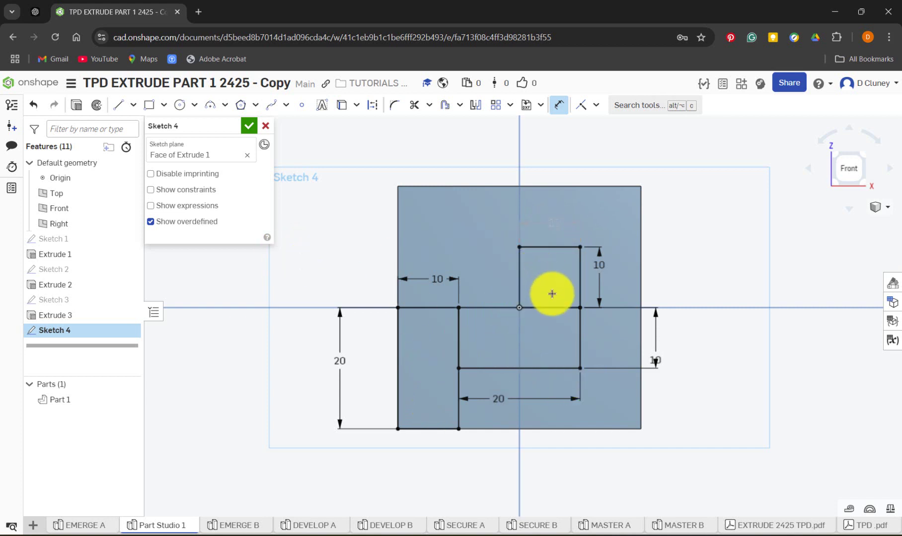
click(248, 125)
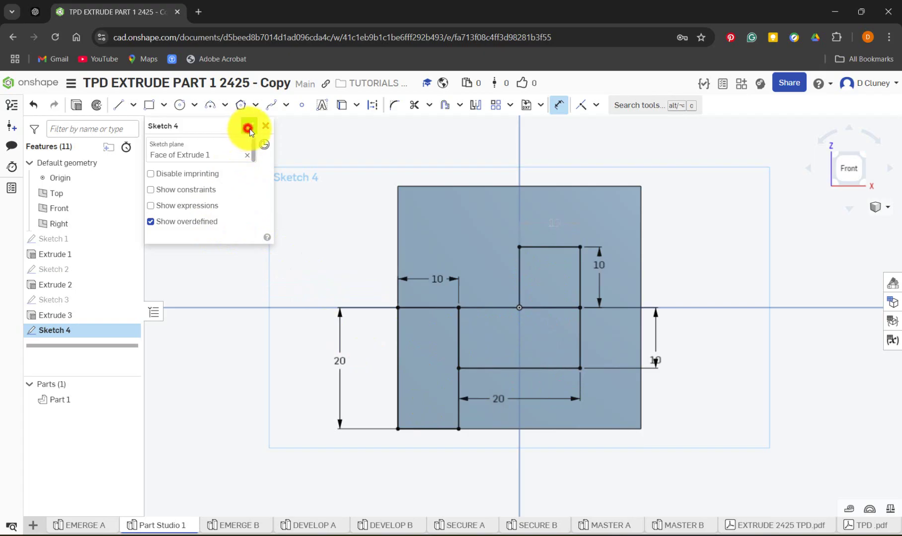
Start an Add extrude from the three rectangular regions of Sketch 4 on the block's front face
mouse_move(756, 395)
right_down()
mouse_move(746, 345)
mouse_move(706, 340)
right_up()
key(shift+7)
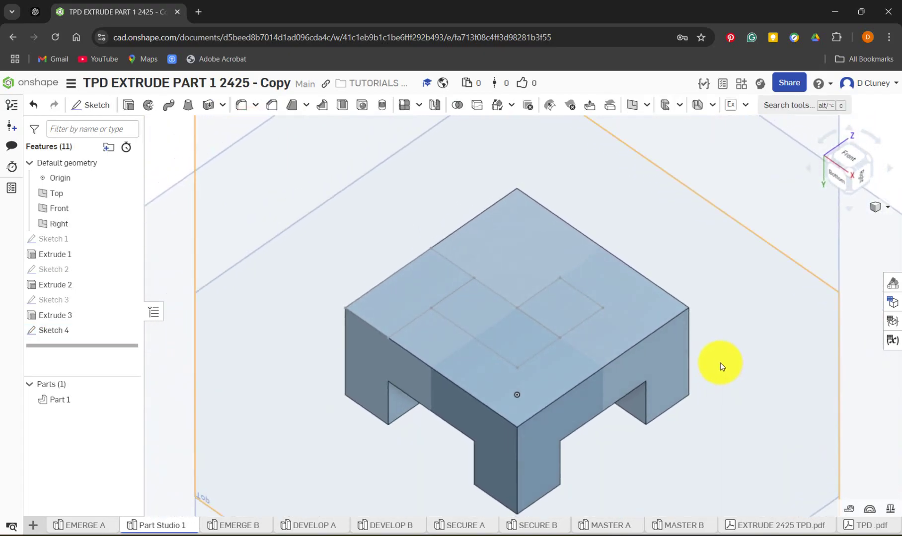
click(129, 108)
click(437, 296)
click(481, 311)
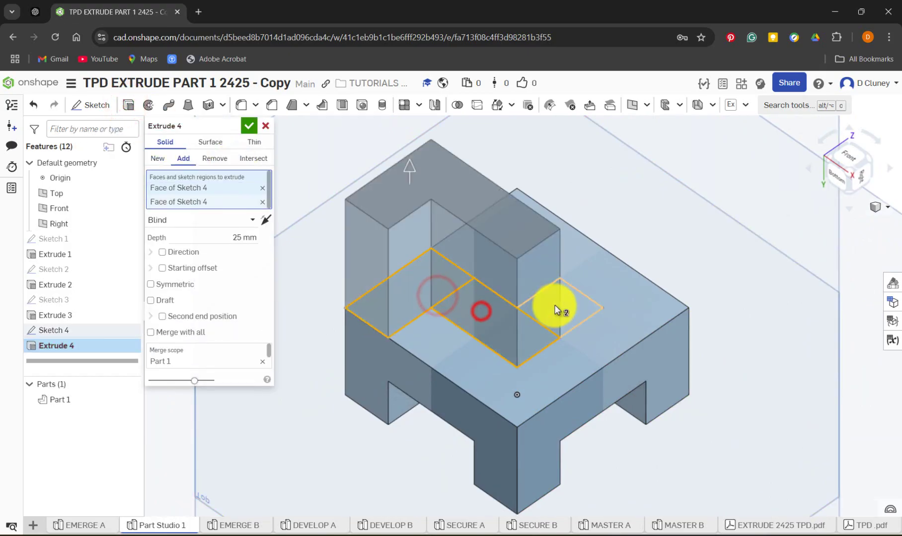
click(555, 310)
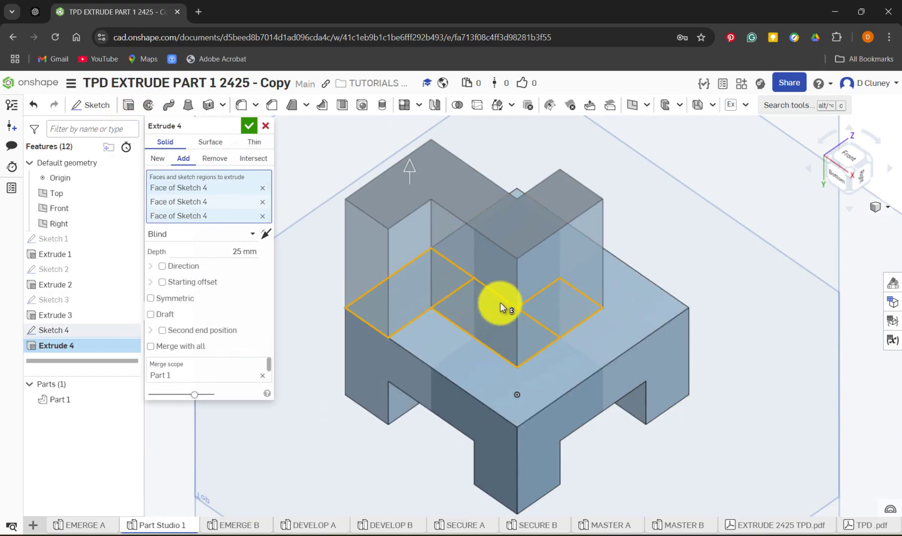
In EMERGE A, close Sketch 4, roll the feature history forward past Extrude 4, and open Extrude 4 to examine its settings
click(101, 526)
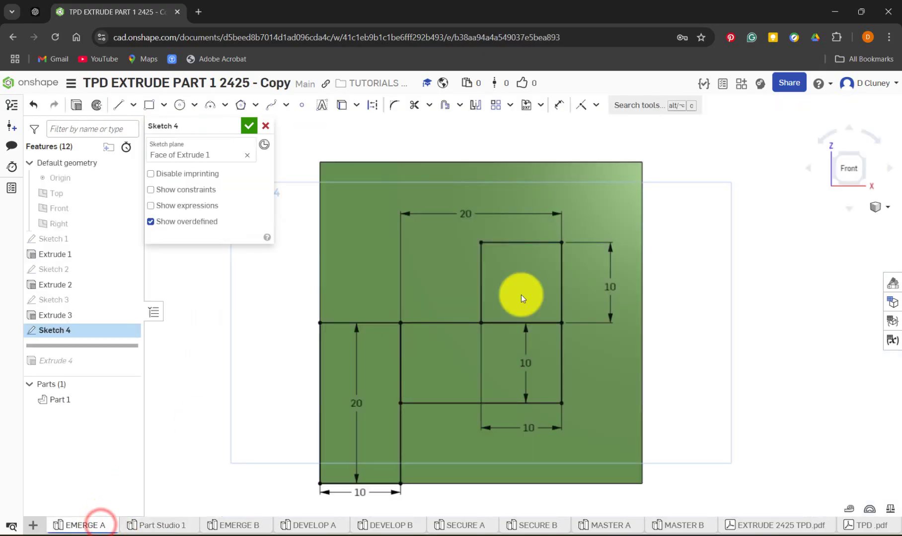
click(254, 131)
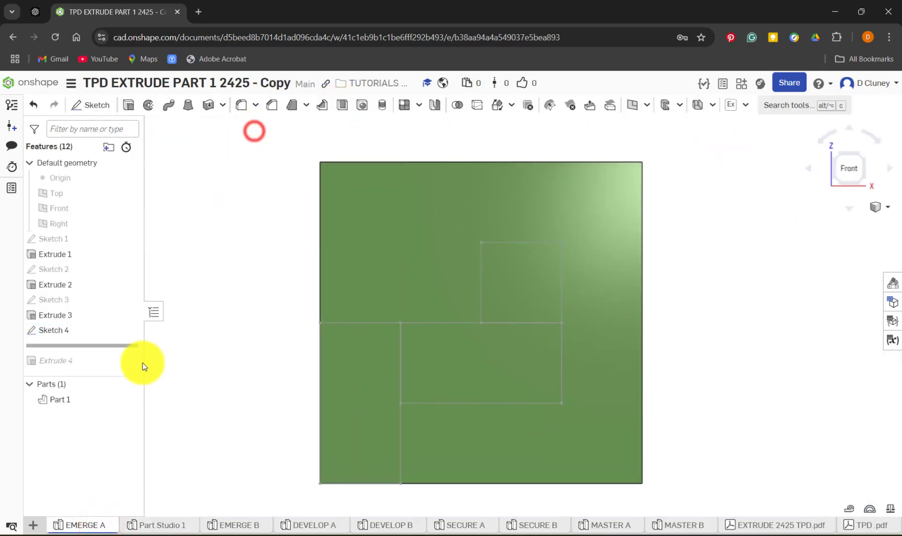
drag(106, 345, 112, 377)
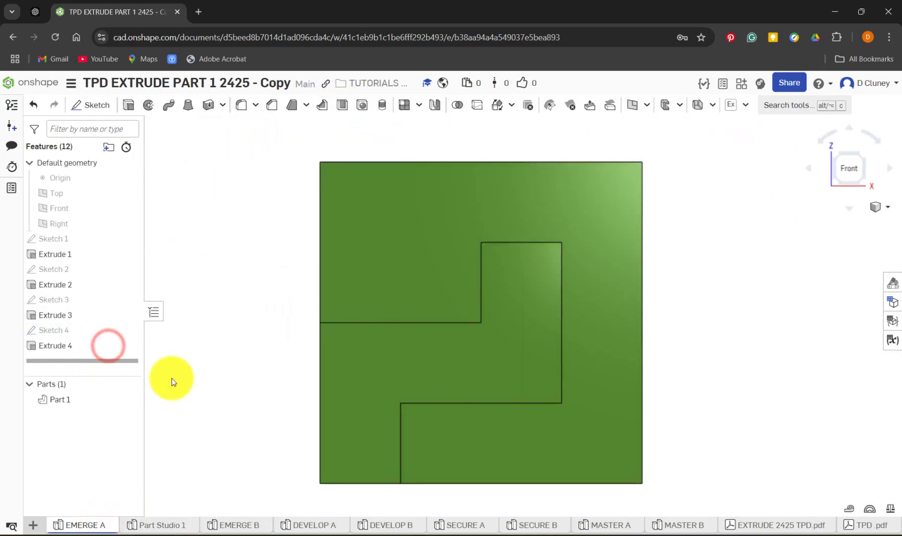
right_click(70, 348)
click(126, 381)
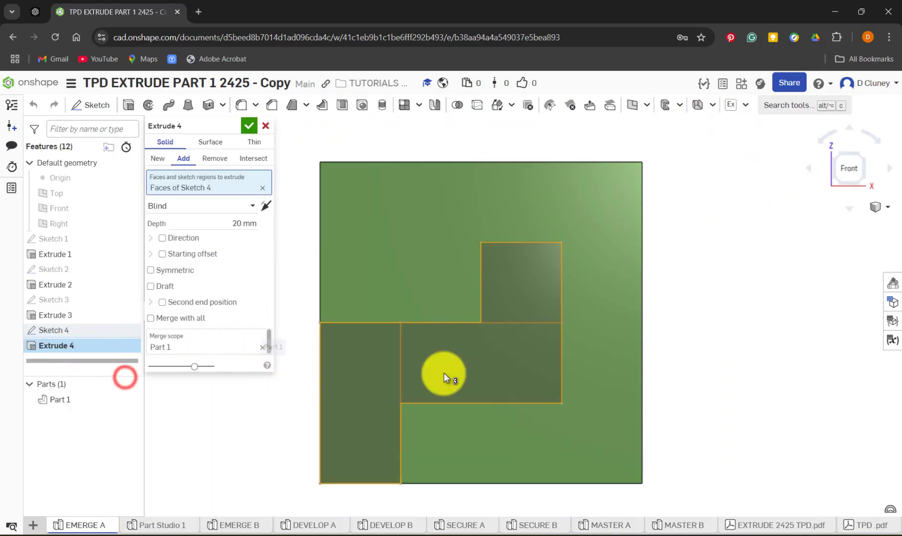
Check the depth of Extrude 4 in EMERGE A, close it, and measure a depth edge of the raised block
right_drag(640, 374, 598, 346)
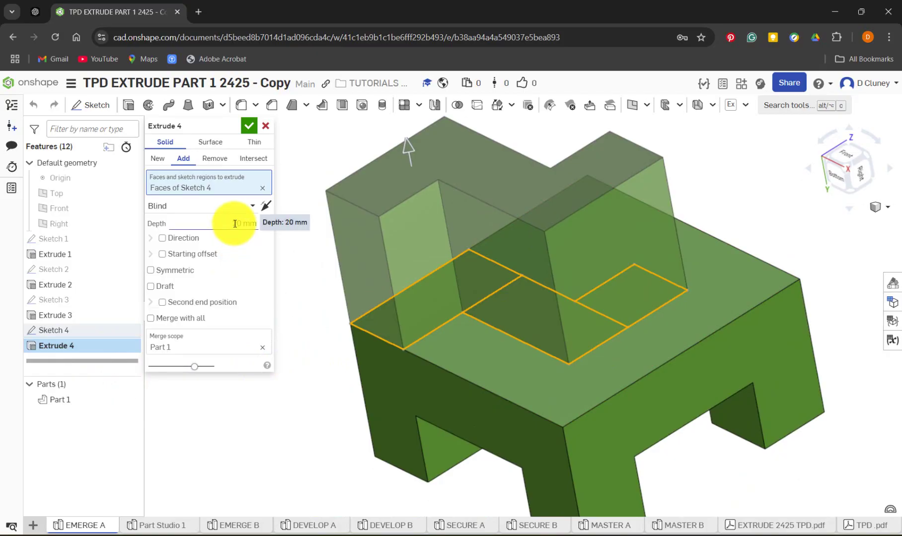
click(265, 126)
click(286, 290)
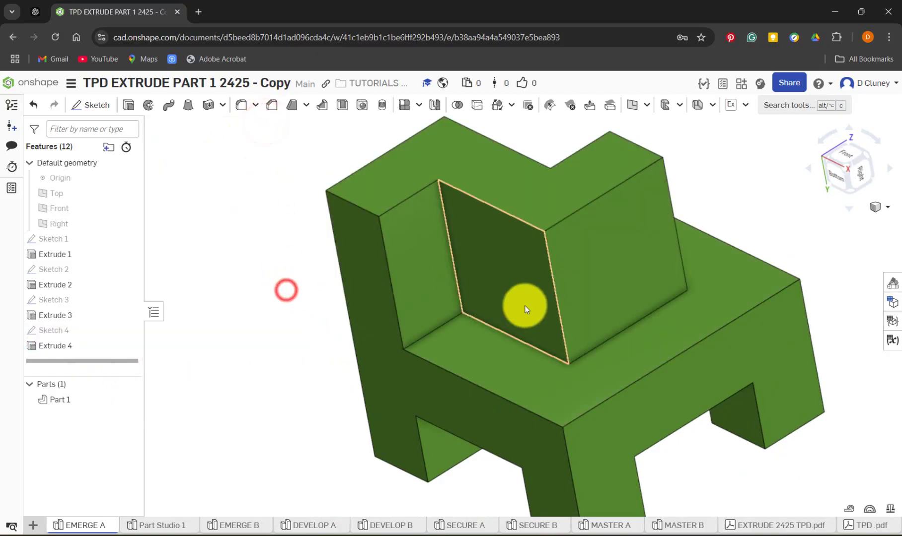
click(558, 313)
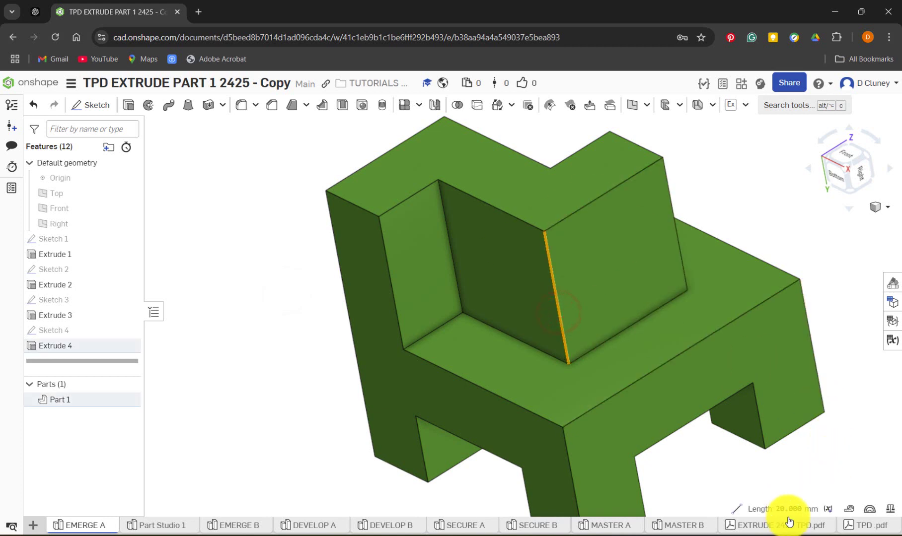
In Part Studio 1, set the blind depth of the three-region Sketch 4 extrude to 20 mm
click(162, 526)
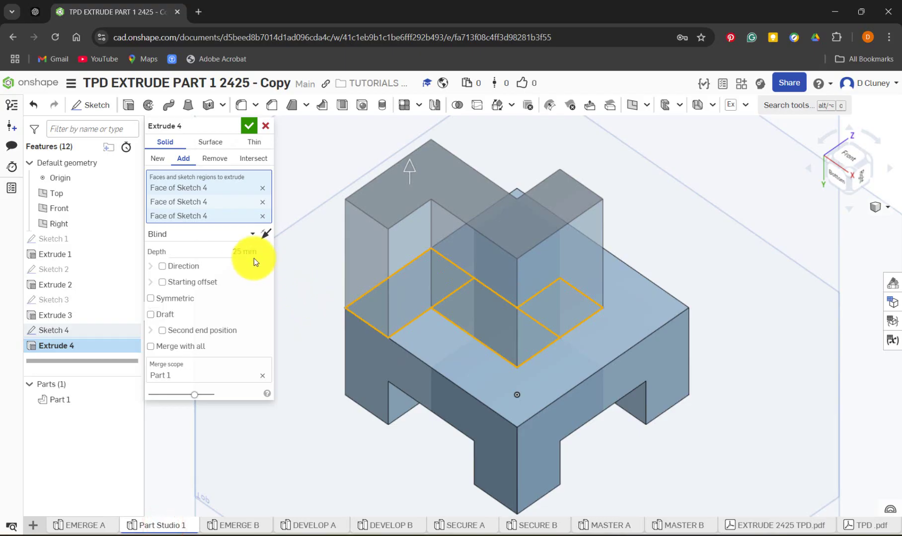
click(236, 252)
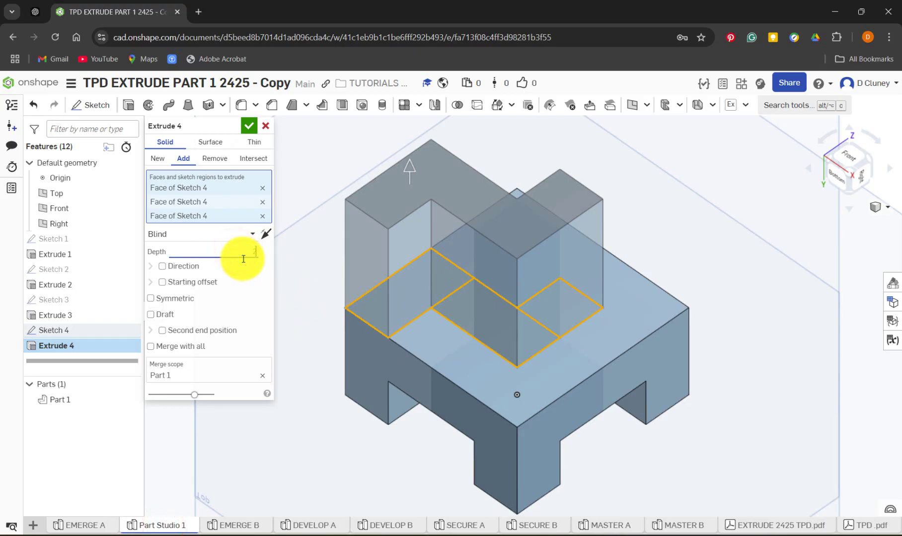
text(20)
key(Return)
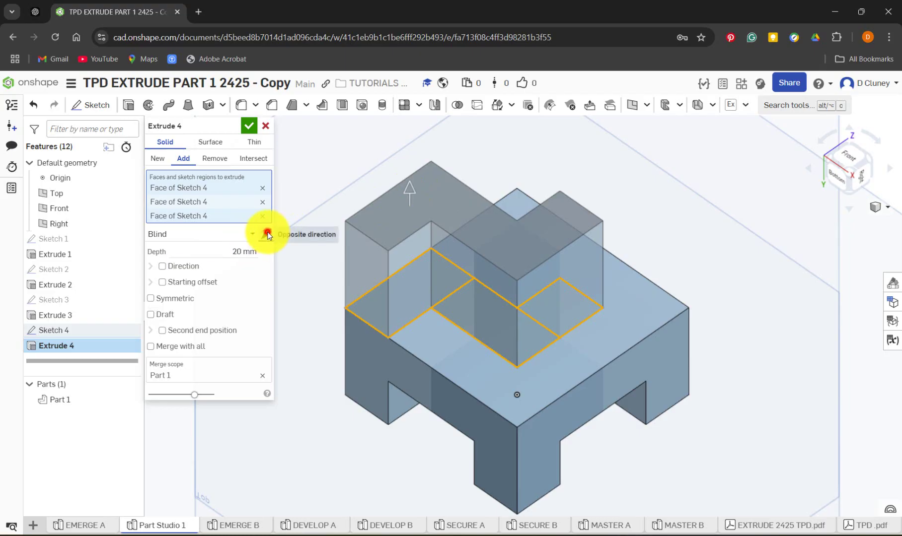
Try the extrude in the opposite direction, into the block, and flip it back outward
click(268, 235)
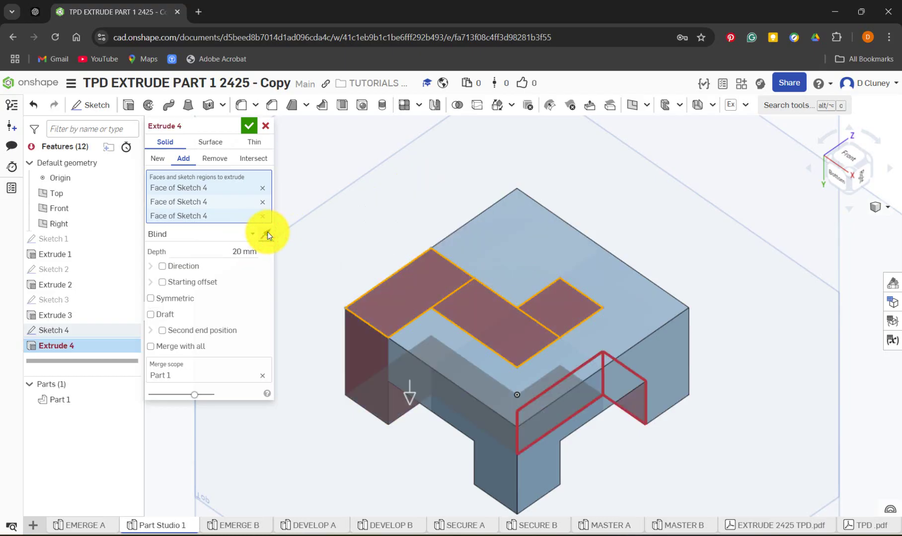
click(184, 158)
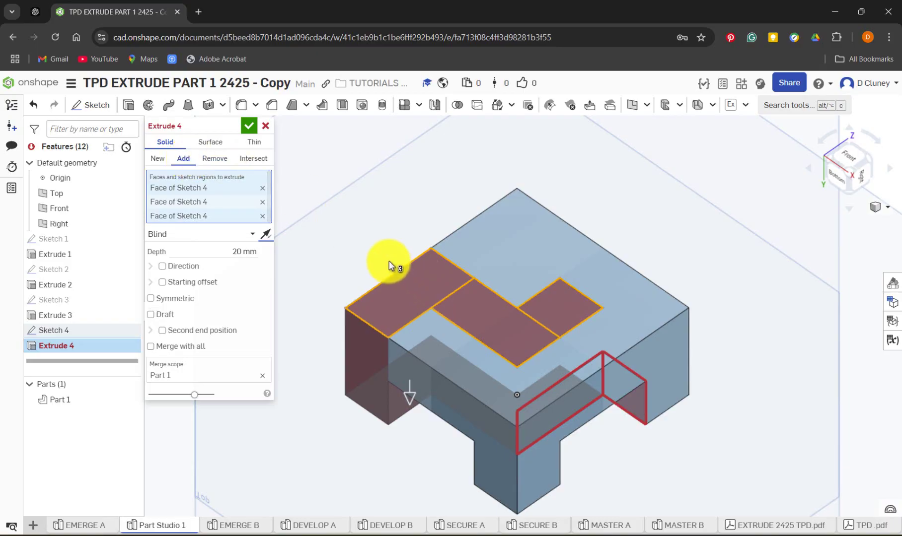
click(267, 235)
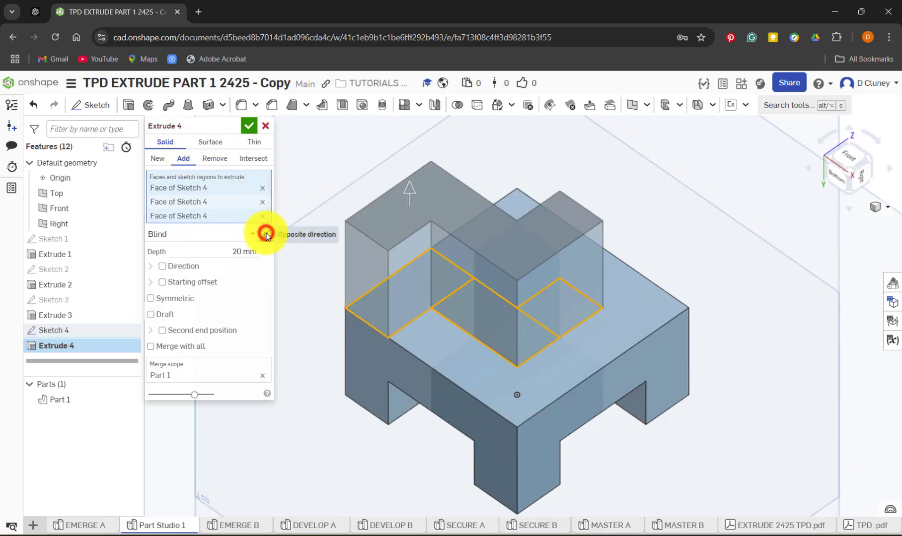
Finish the extrude as a new part, and edit Extrude 4 to add its material to Part 1
click(160, 158)
click(249, 126)
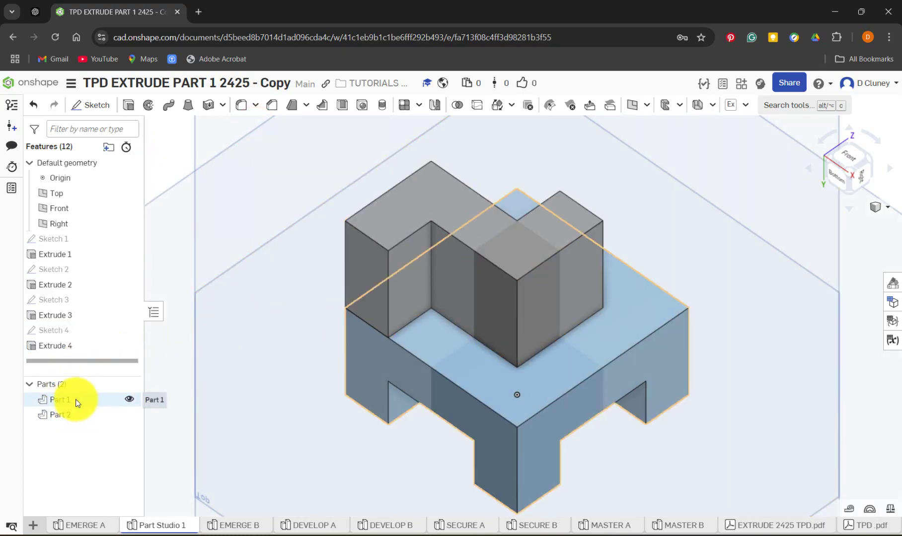
right_click(75, 351)
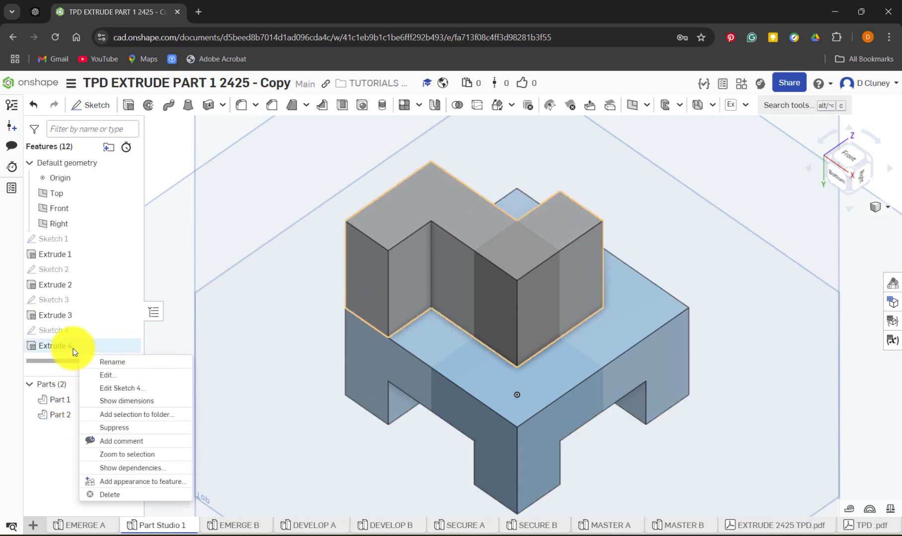
click(111, 376)
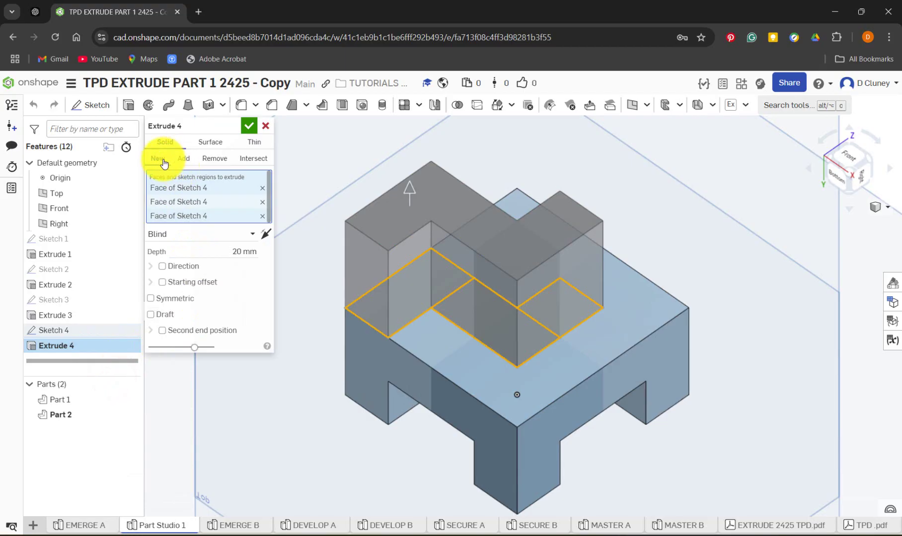
click(191, 163)
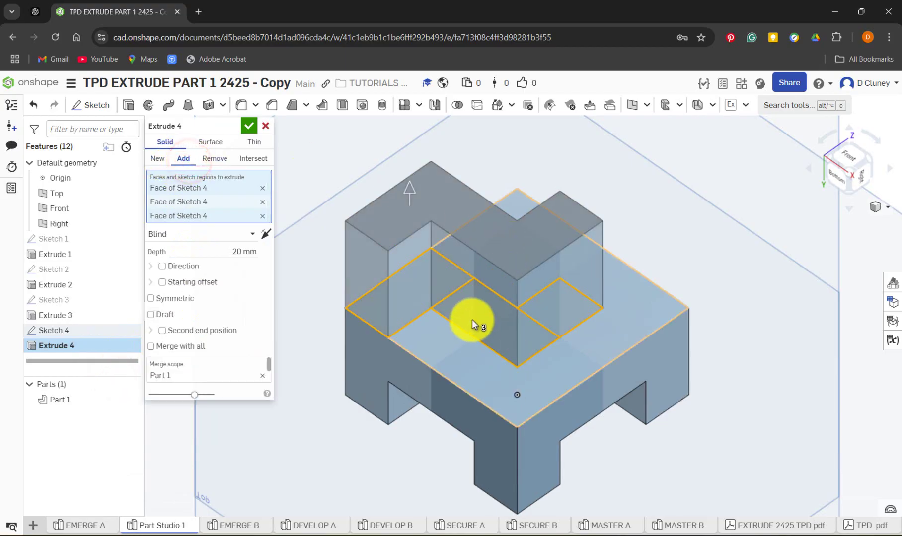
click(249, 126)
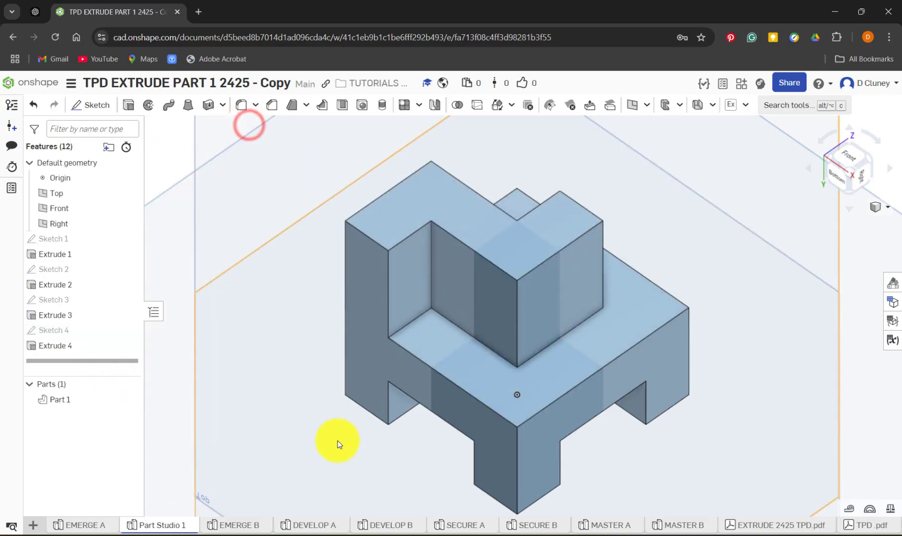
Hide the origin and the Top, Front and Right planes in Part Studio 1
scroll(333, 380, up, 2)
scroll(333, 380, down, 5)
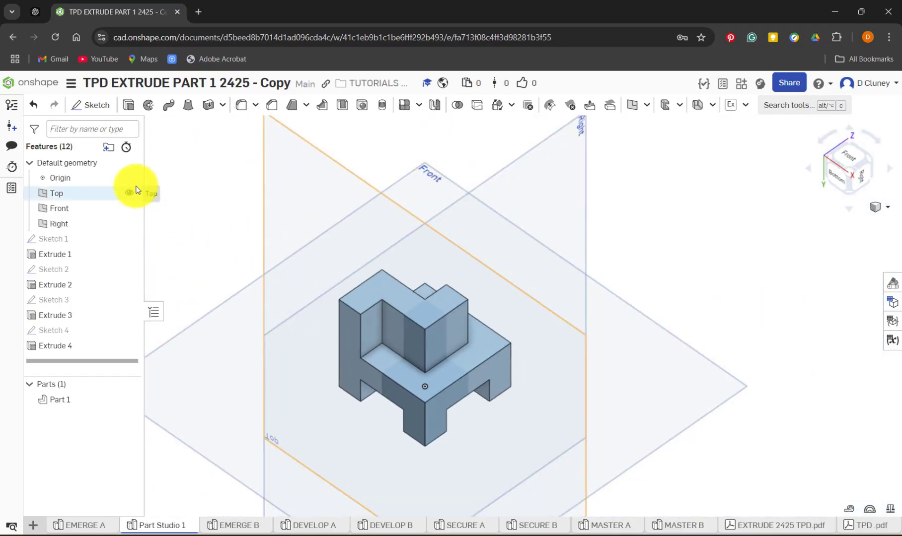
click(129, 193)
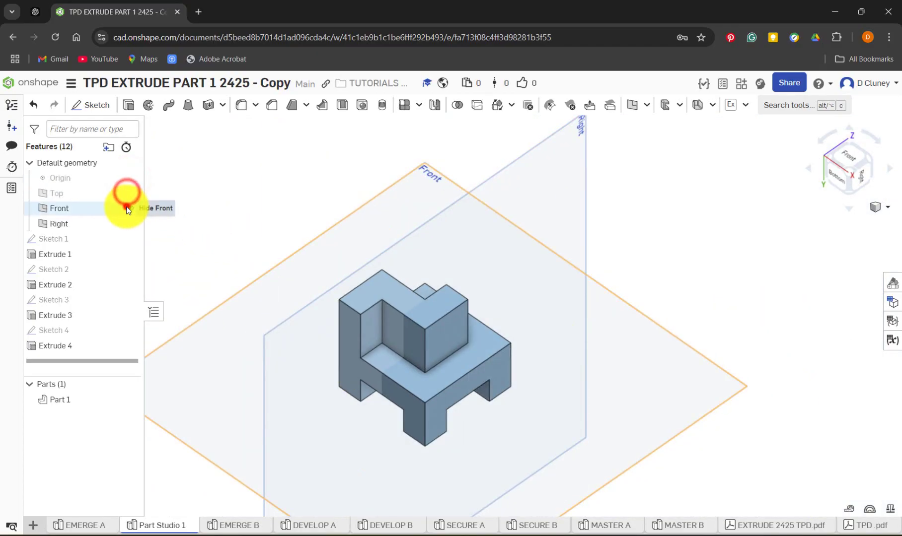
click(128, 208)
click(129, 224)
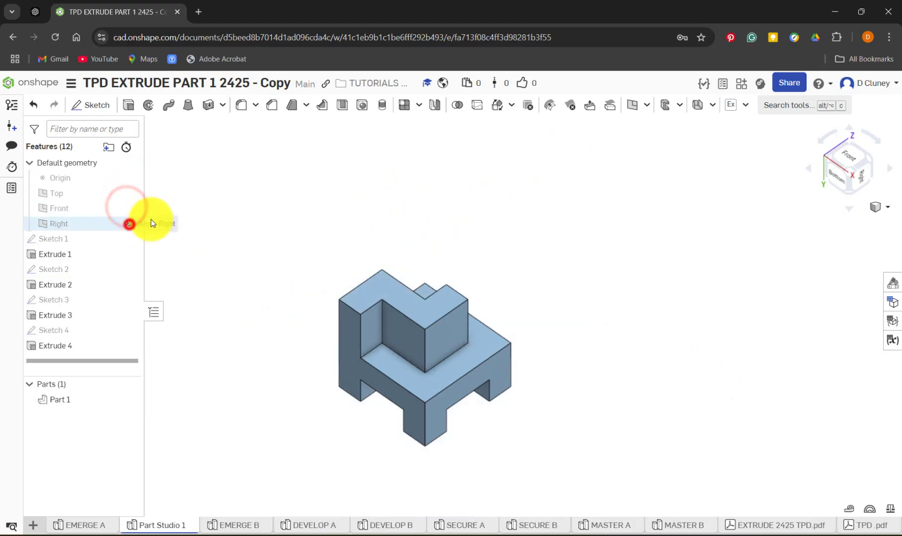
Change the appearance of Part 1 to the green palette colour 5FA73D
click(889, 283)
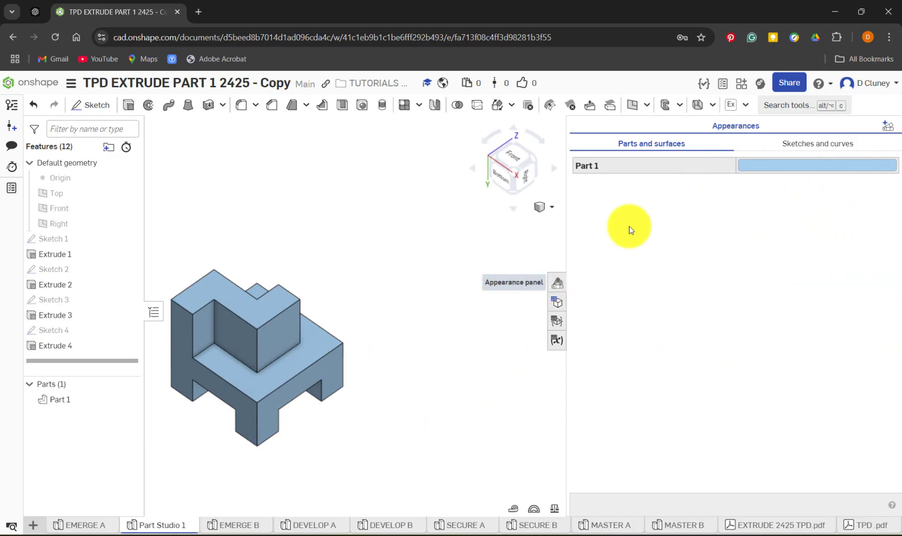
click(752, 166)
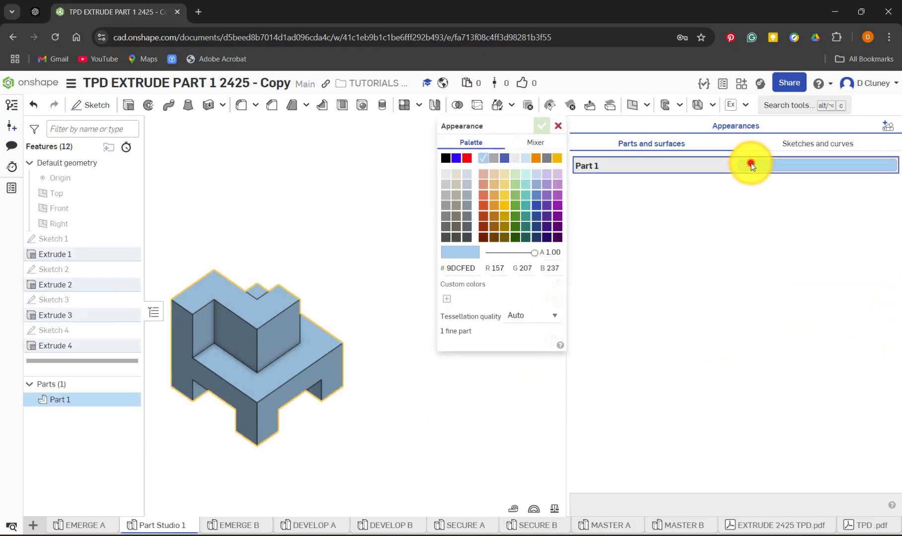
click(516, 208)
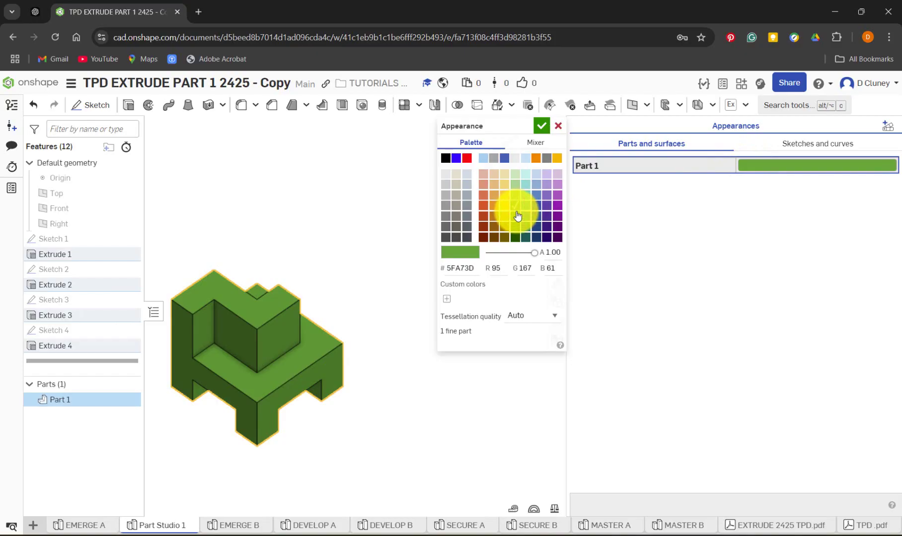
click(514, 206)
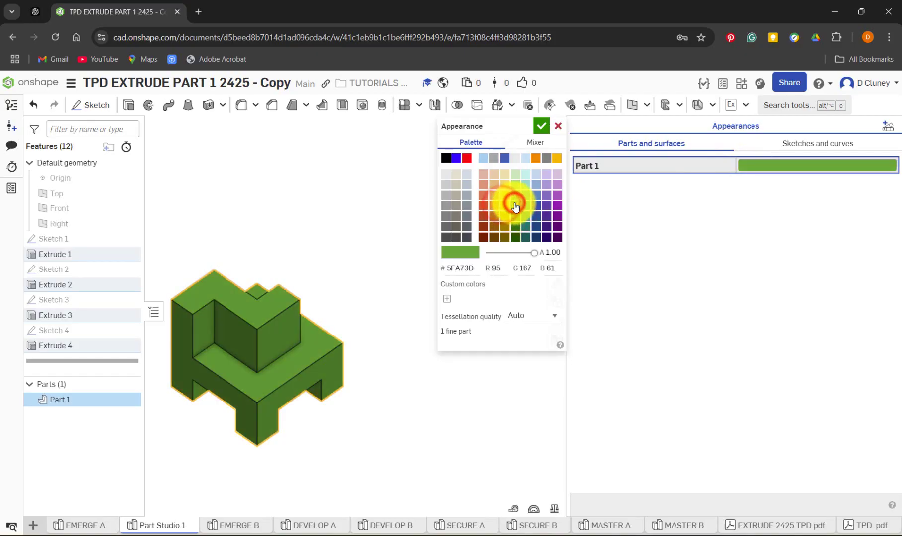
click(540, 126)
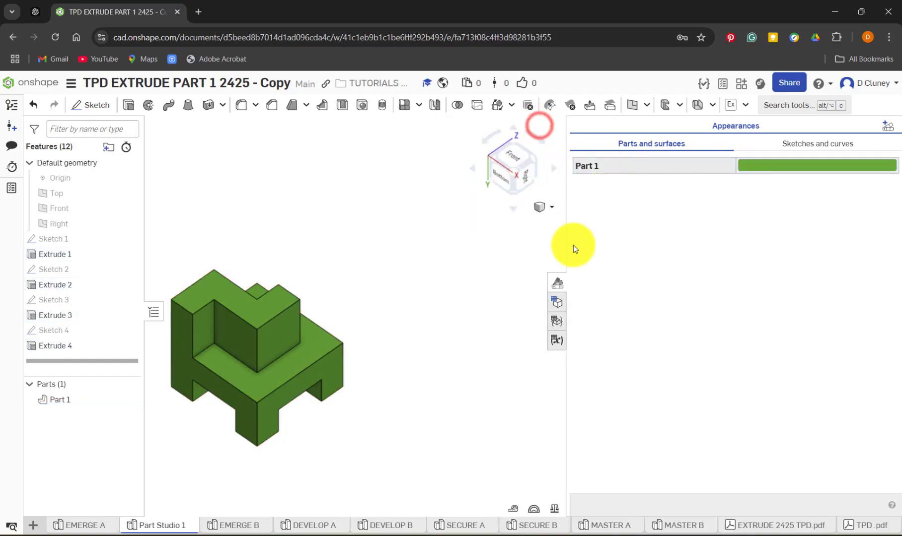
click(558, 285)
right_drag(539, 256, 507, 285)
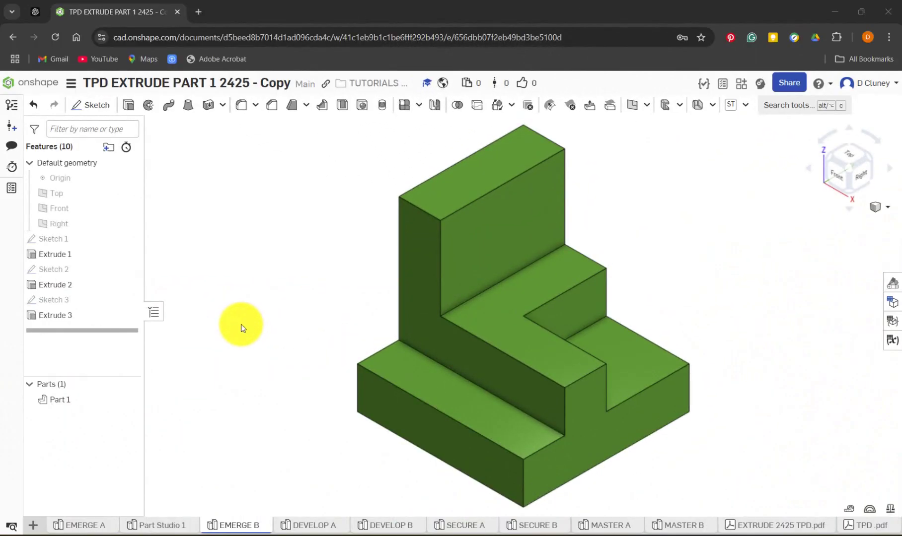
Open Sketch 1 in EMERGE B for editing and examine its plane, shape and dimensions
mouse_move(237, 530)
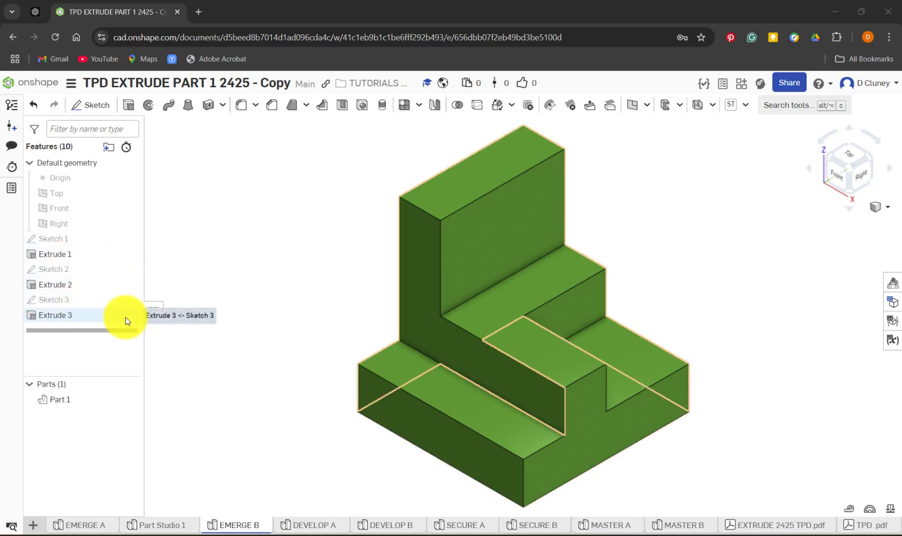
right_click(83, 241)
click(119, 263)
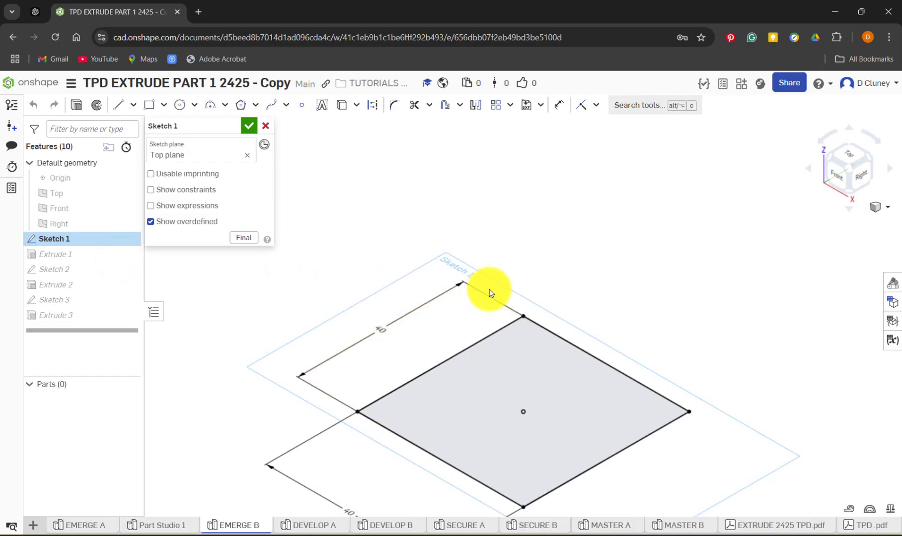
key(f)
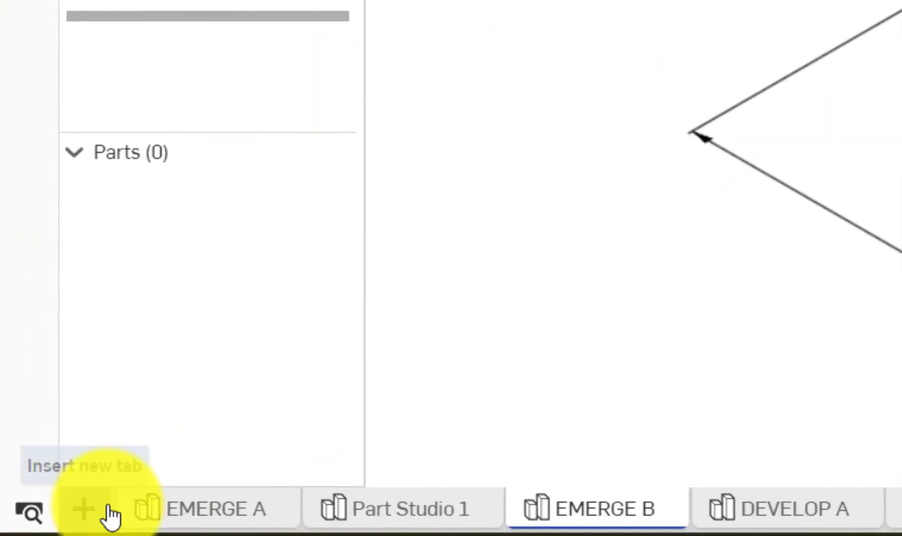
Create a new part studio, start a sketch on its Top plane, and view the plane straight on
click(109, 511)
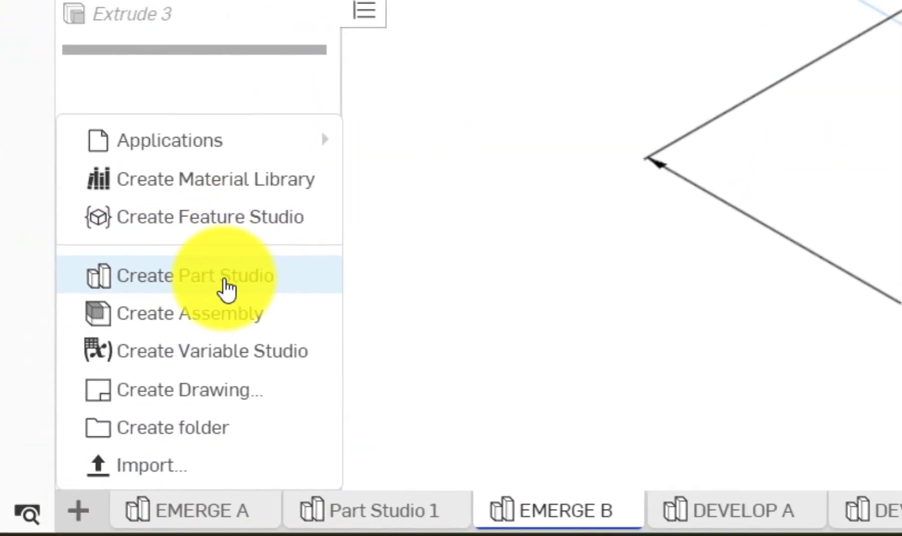
click(226, 286)
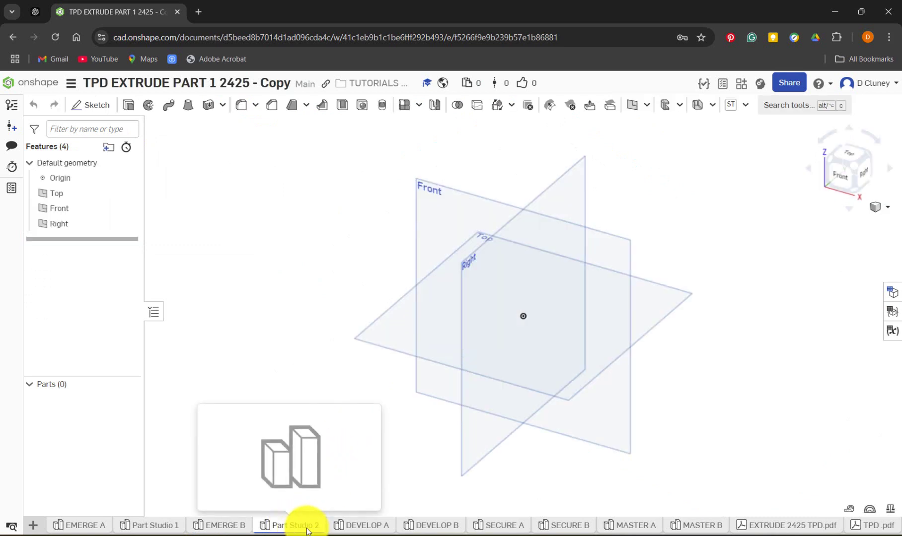
click(76, 222)
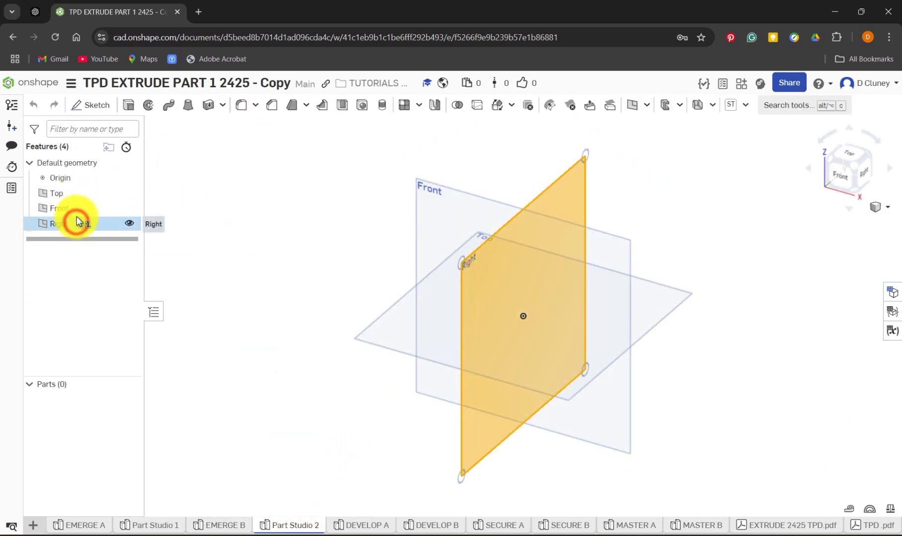
click(211, 187)
click(90, 193)
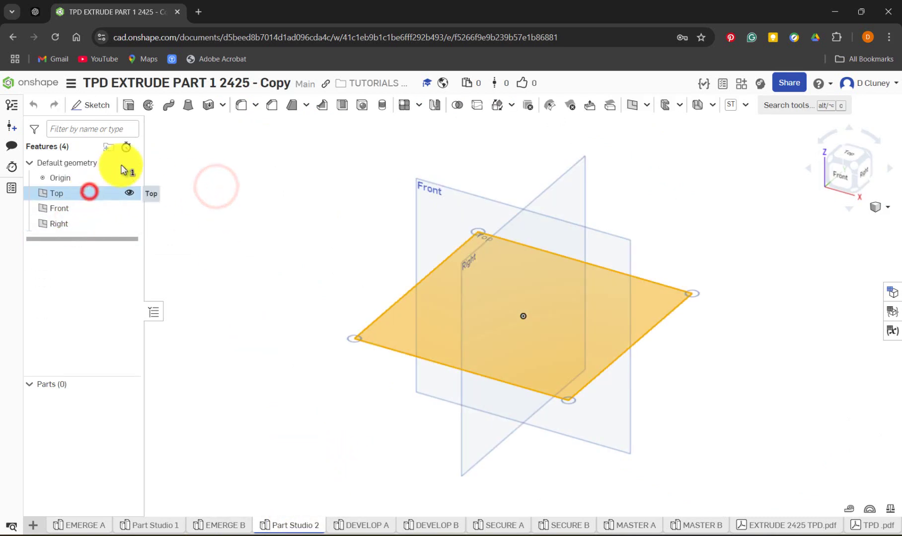
click(99, 108)
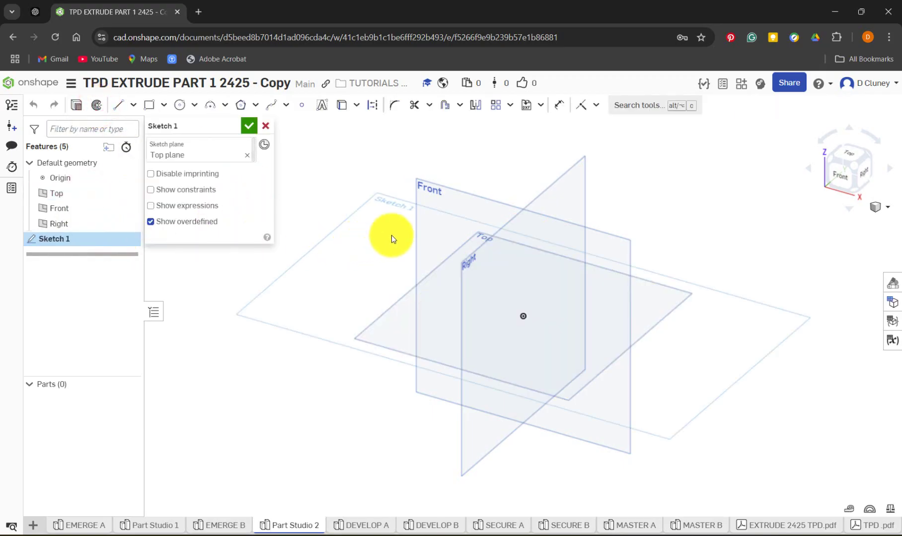
key(n)
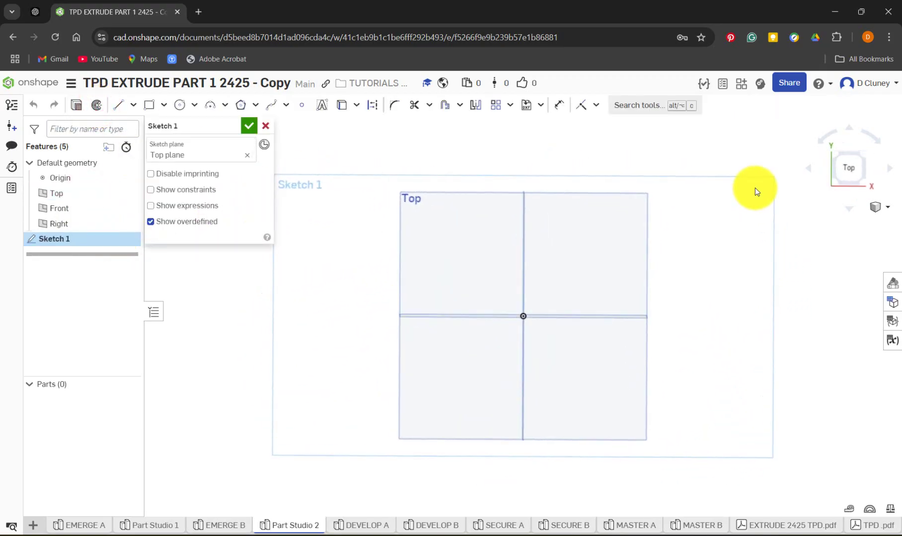
Sketch a 40 by 40 mm center point rectangle on the origin and finish the sketch
click(164, 105)
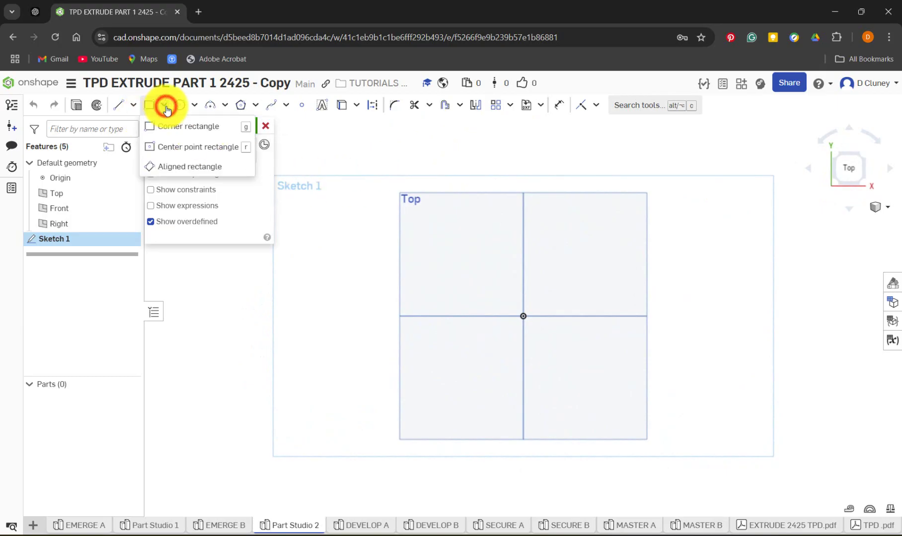
click(195, 147)
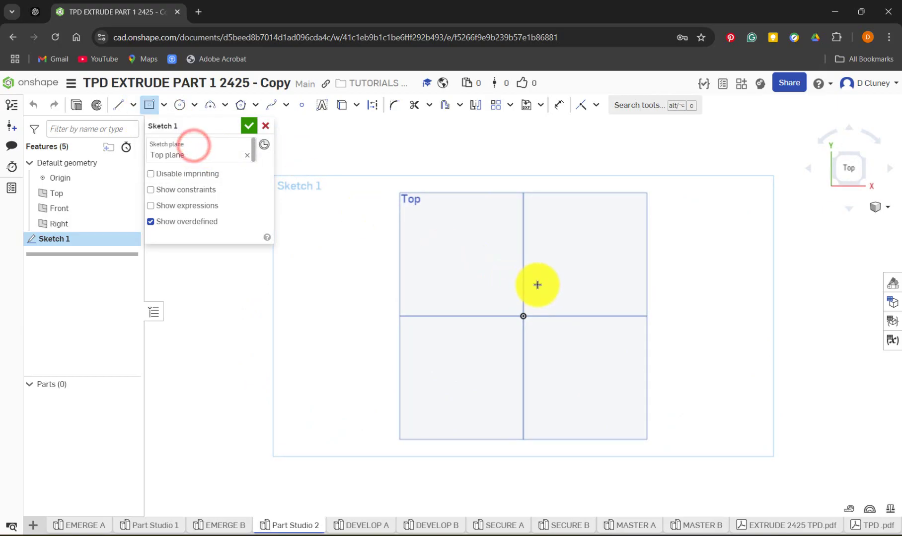
click(522, 317)
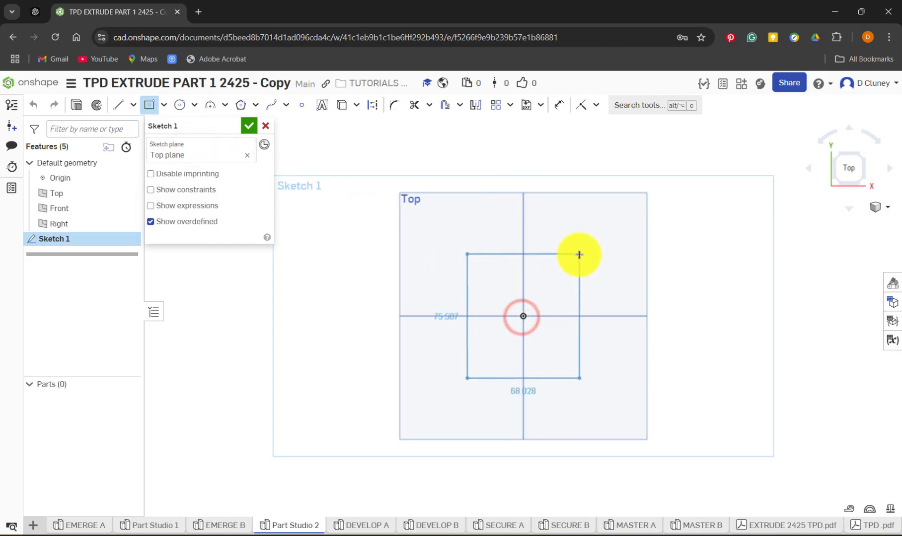
click(579, 255)
text(40)
key(Return)
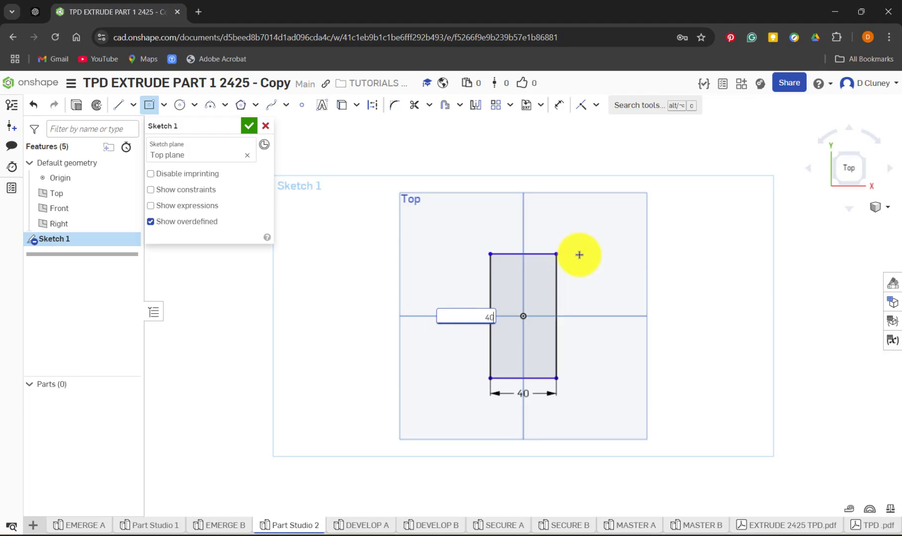
text(40)
key(Return)
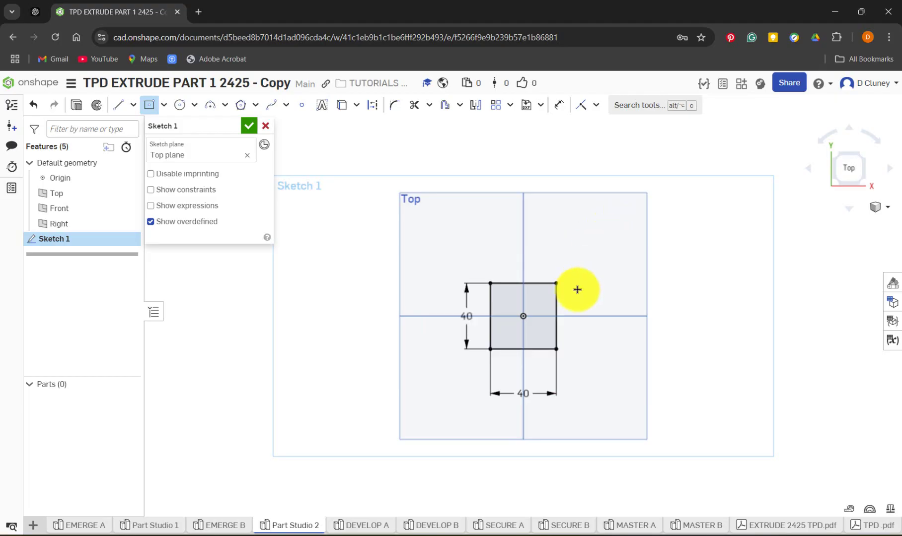
click(249, 127)
Start a new solid extrude using the square region of Sketch 1
mouse_move(709, 393)
right_down()
mouse_move(702, 342)
mouse_move(644, 324)
mouse_move(677, 358)
mouse_move(659, 366)
mouse_move(685, 350)
right_up()
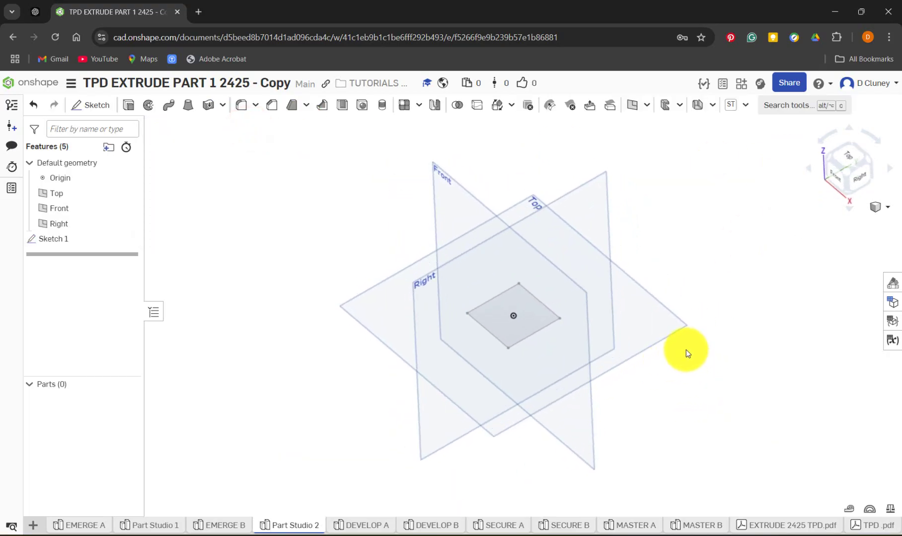
click(845, 171)
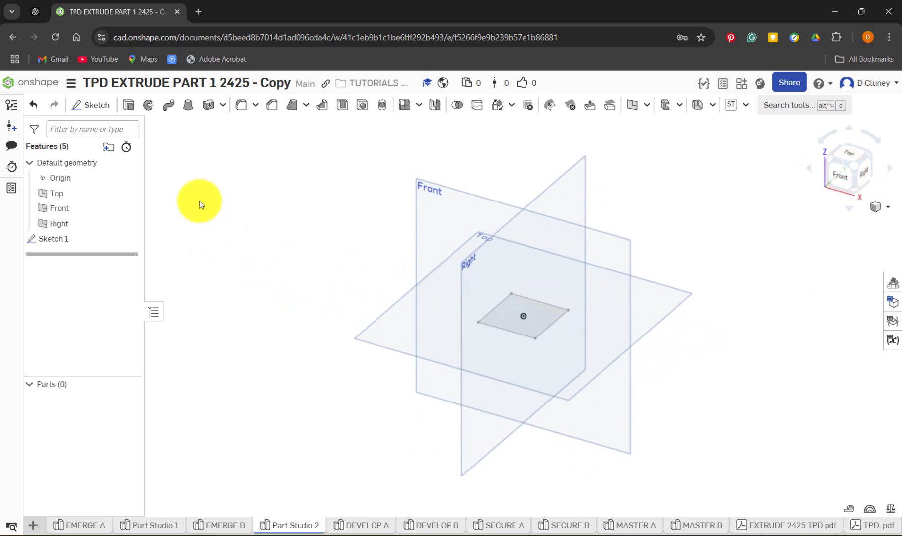
click(132, 107)
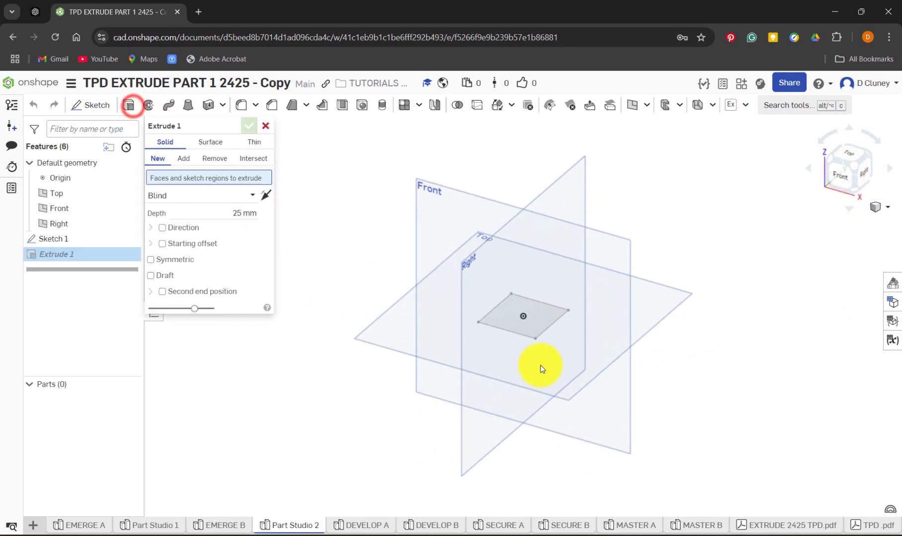
click(539, 319)
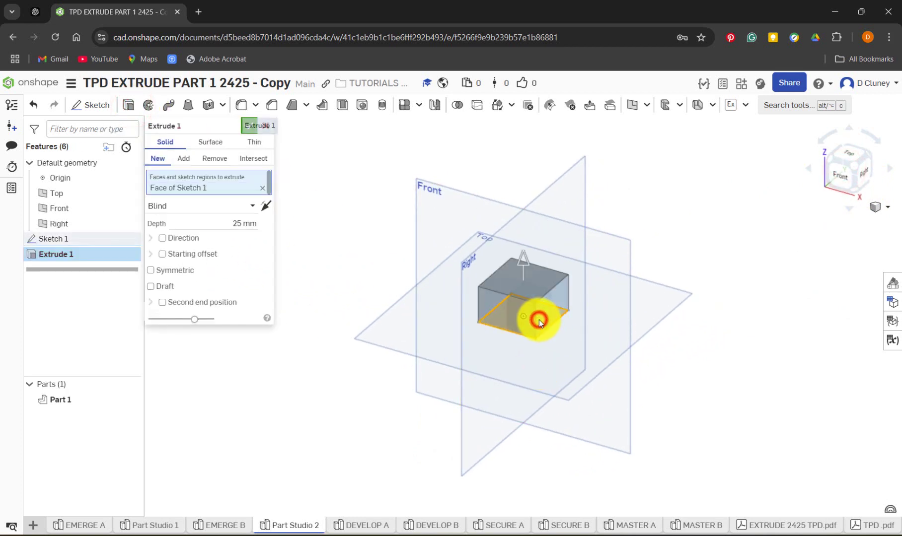
In EMERGE B, close Sketch 1, roll the model back to just after Extrude 1 and examine that extrude's settings
click(239, 530)
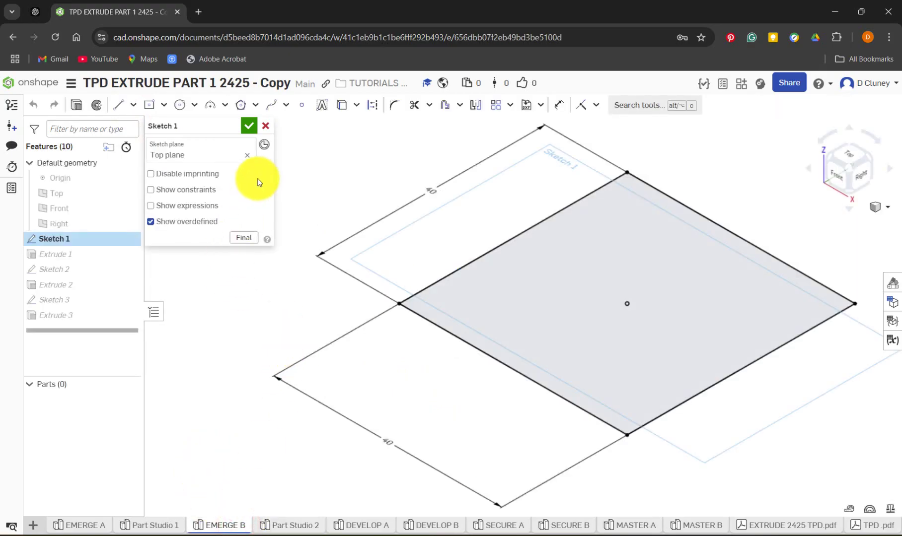
click(250, 128)
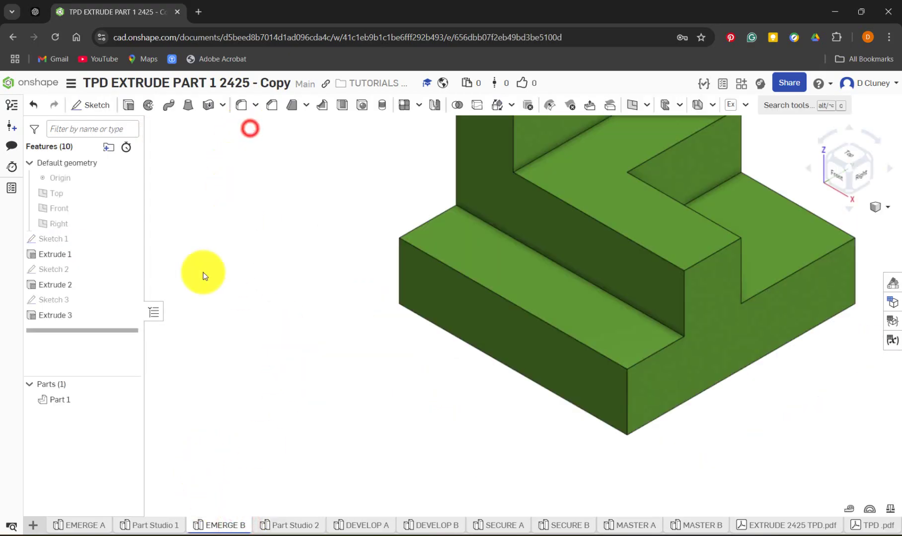
drag(94, 330, 68, 253)
right_click(69, 255)
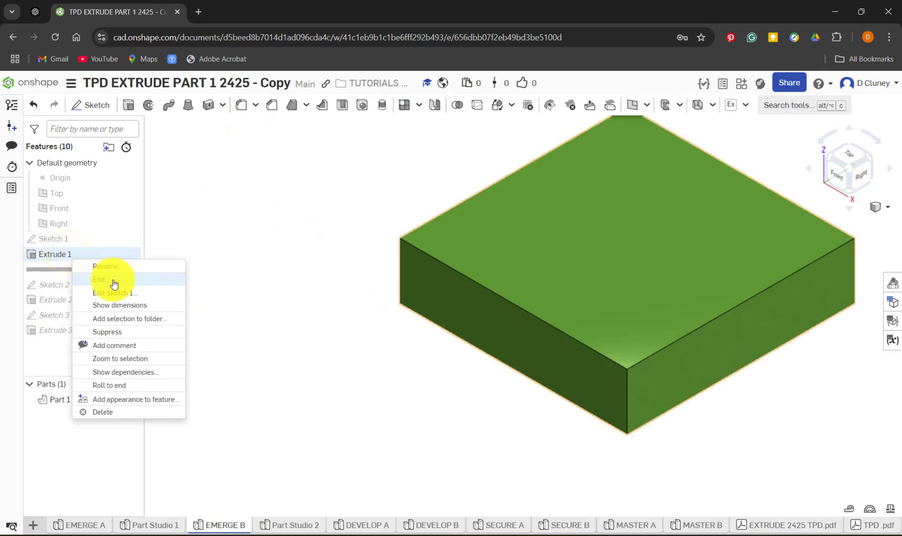
click(112, 281)
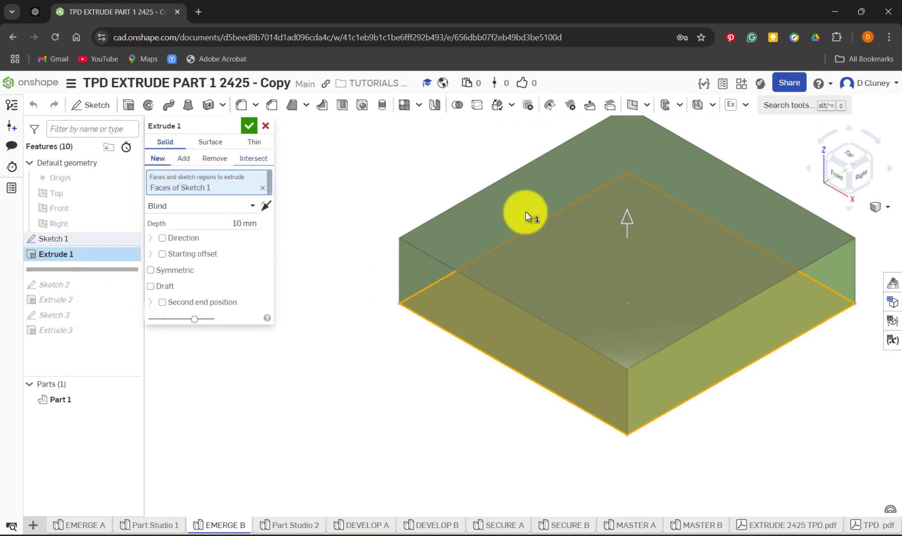
click(253, 129)
Back in Part Studio 2, set the square's extrude depth to 10 mm and accept it
click(293, 525)
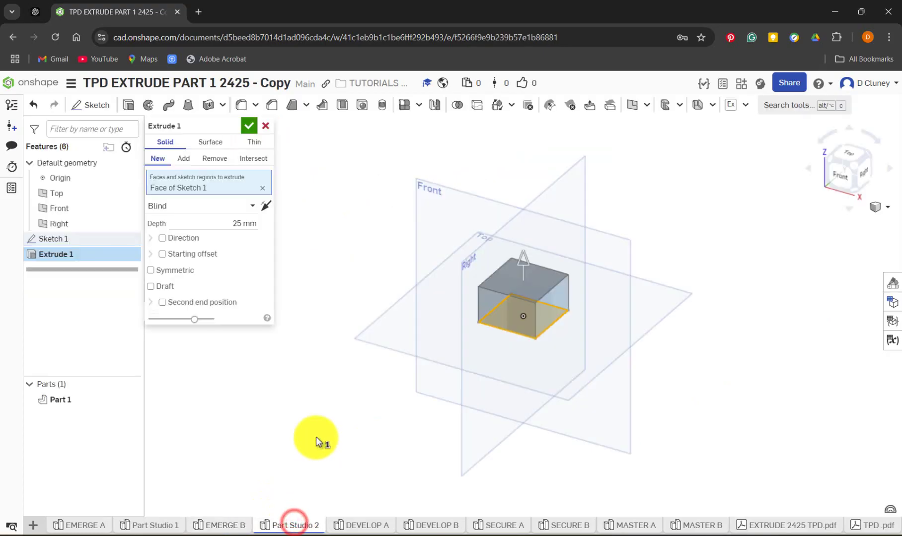
click(230, 224)
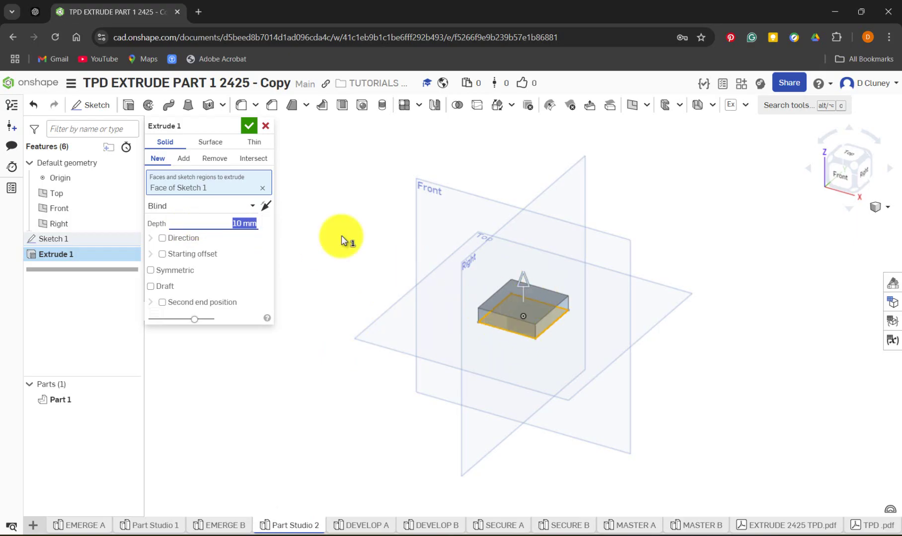
click(248, 126)
Roll EMERGE B forward past Sketch 2, open that sketch for editing and spread out its dimensions to examine the layout straight on
click(224, 525)
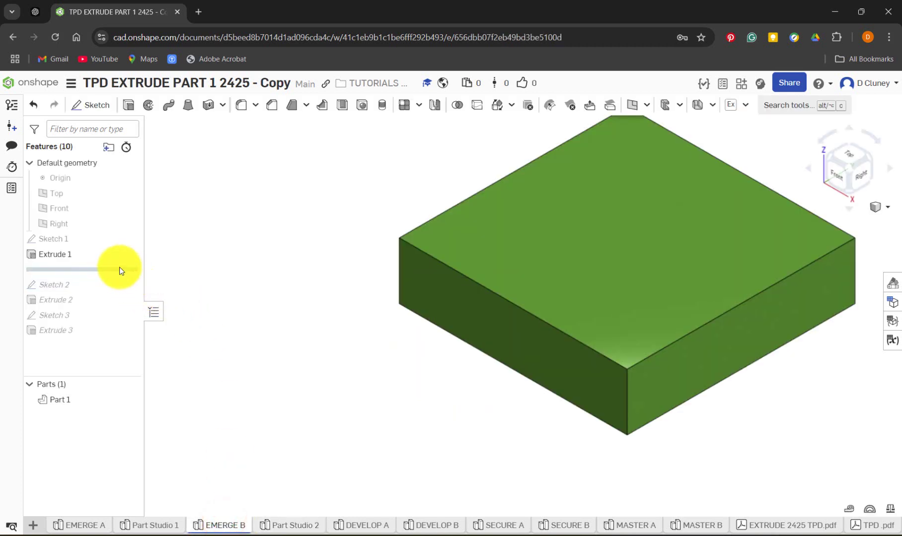
mouse_move(119, 271)
mouse_down()
mouse_move(121, 296)
mouse_move(105, 286)
mouse_up()
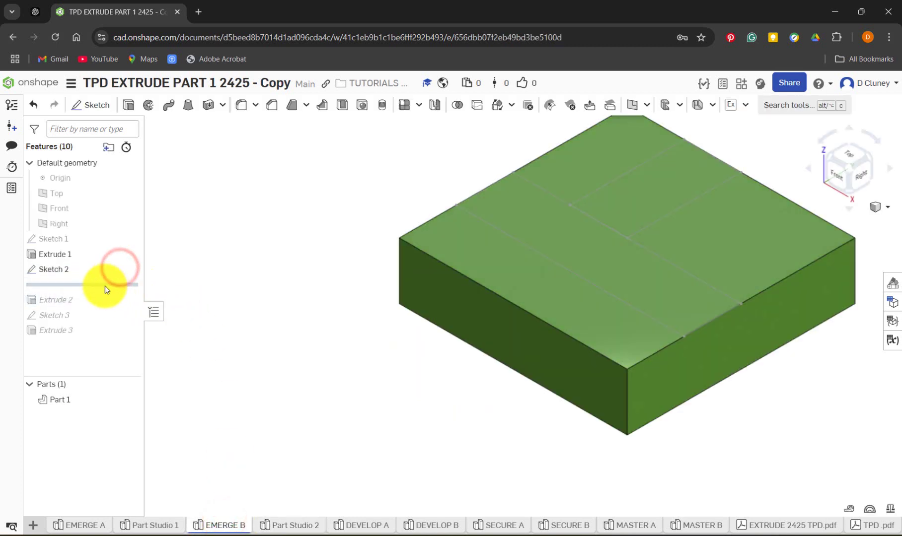
right_click(64, 273)
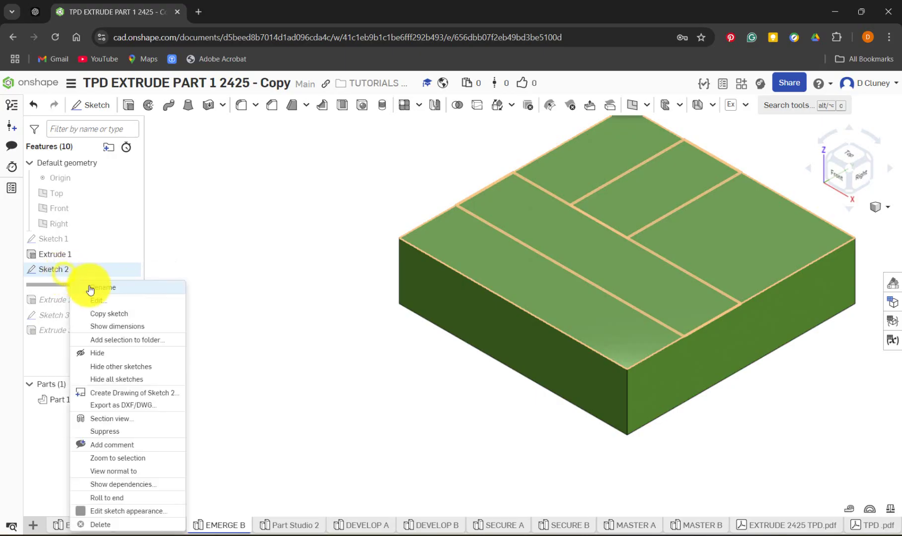
click(98, 299)
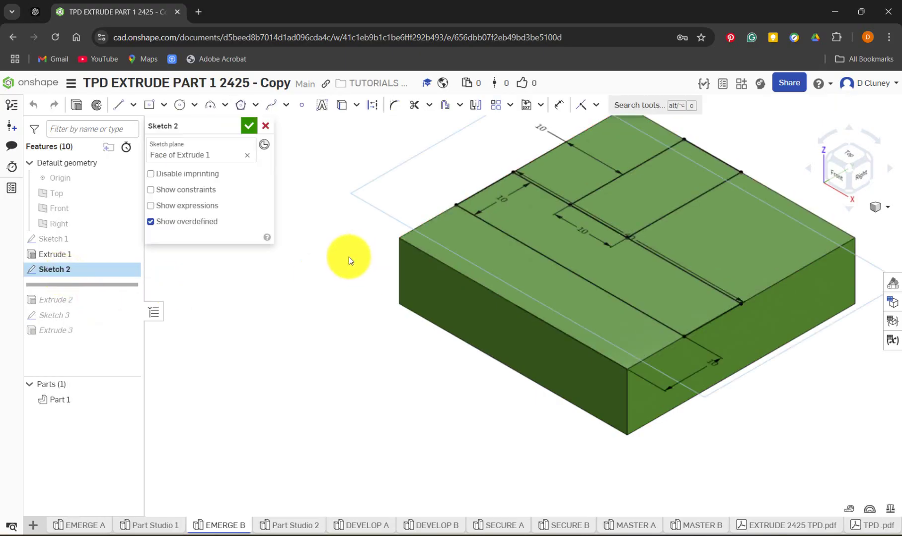
key(n)
drag(524, 312, 517, 426)
drag(744, 408, 738, 438)
click(315, 354)
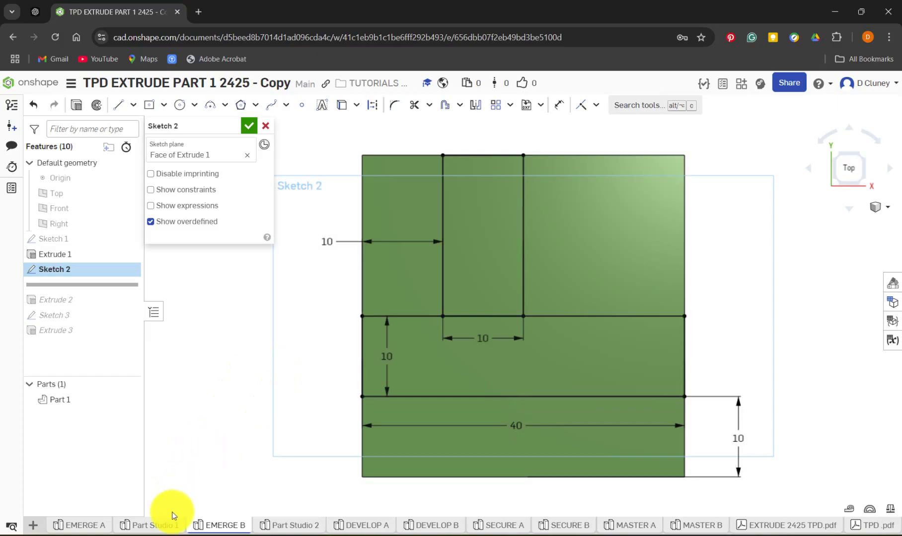
In Part Studio 2, start a sketch on the block's top face and view it straight on
click(286, 529)
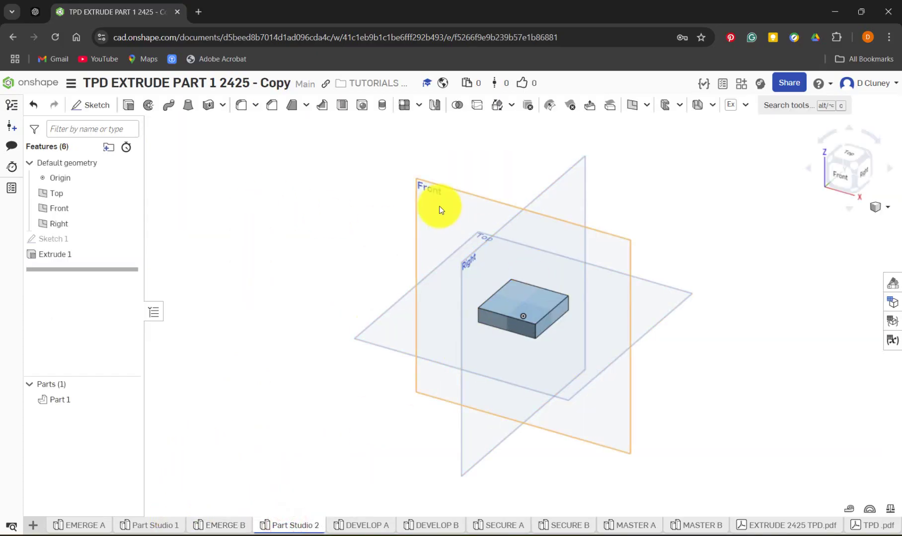
click(98, 105)
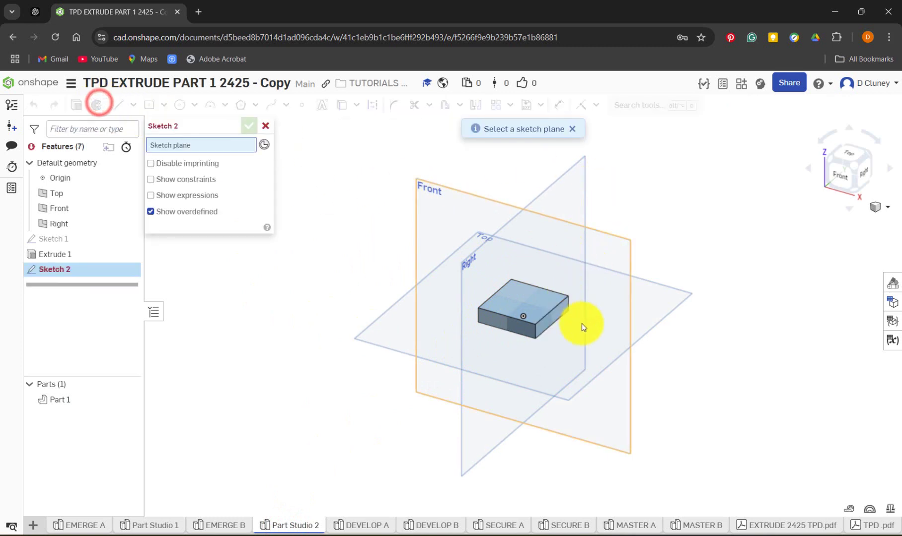
click(550, 306)
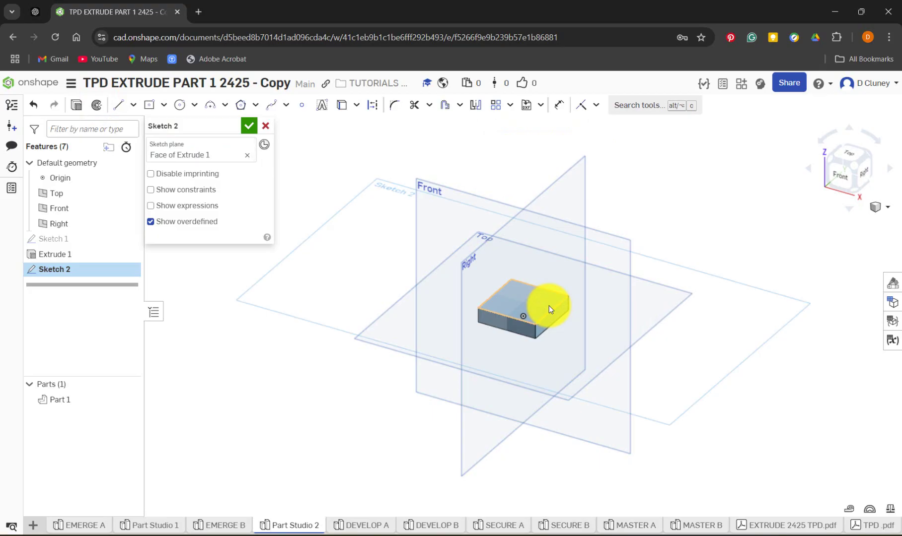
key(n)
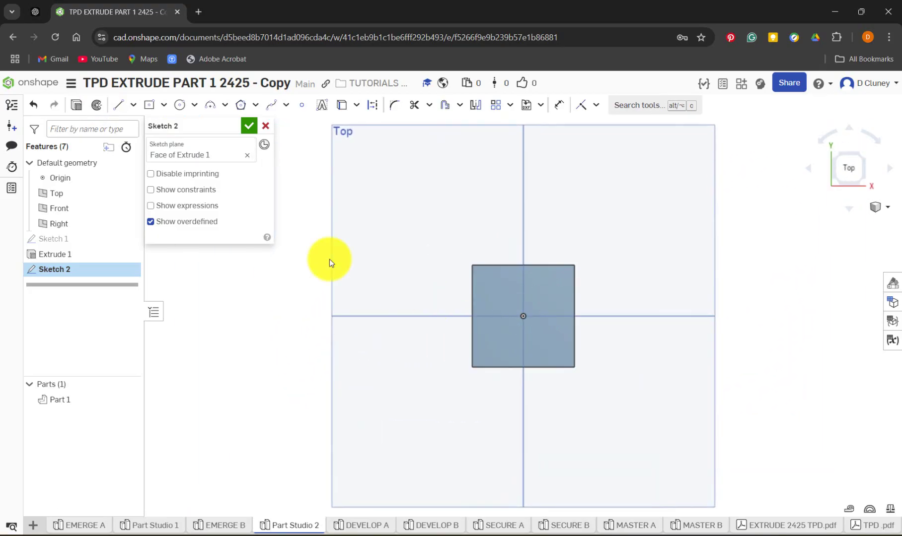
scroll(567, 337, up, 5)
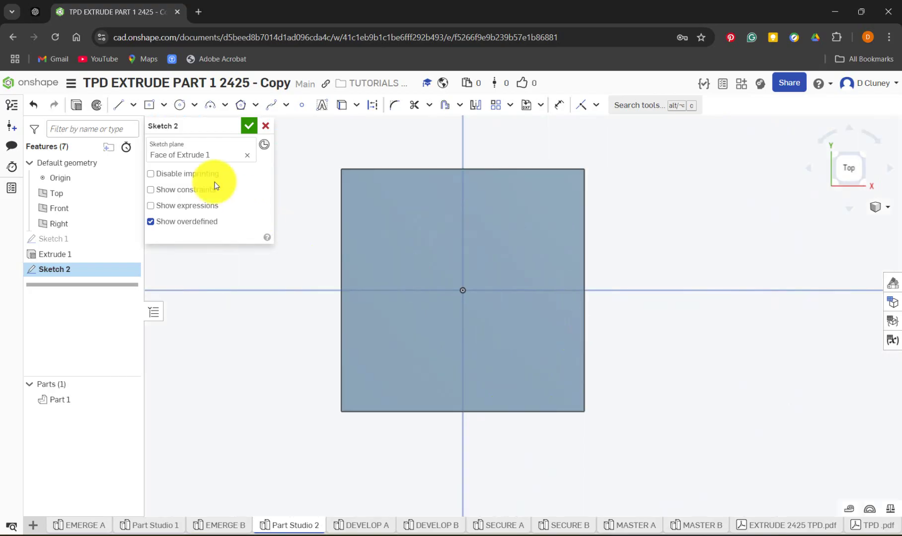
Sketch a corner rectangle about 8 mm high across the block's full width, and give it a 40 mm width dimension
click(163, 105)
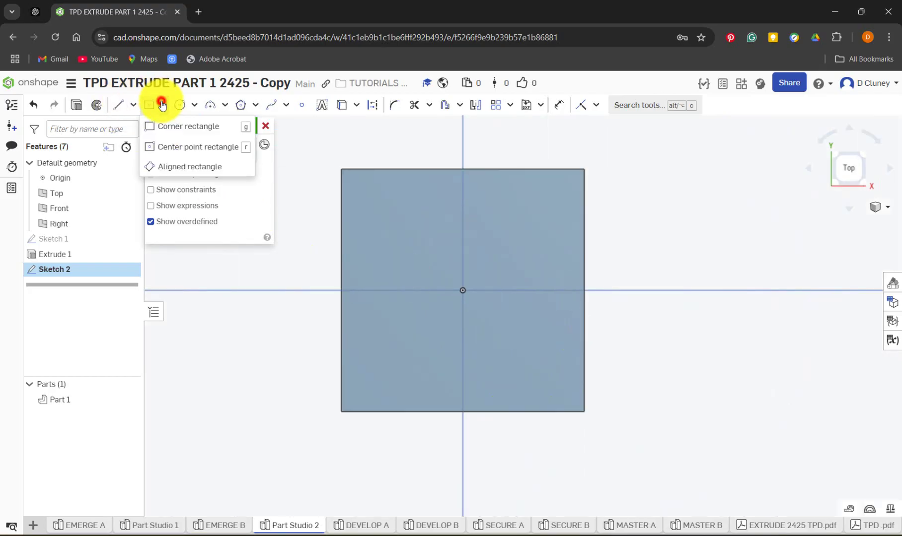
click(184, 129)
click(341, 335)
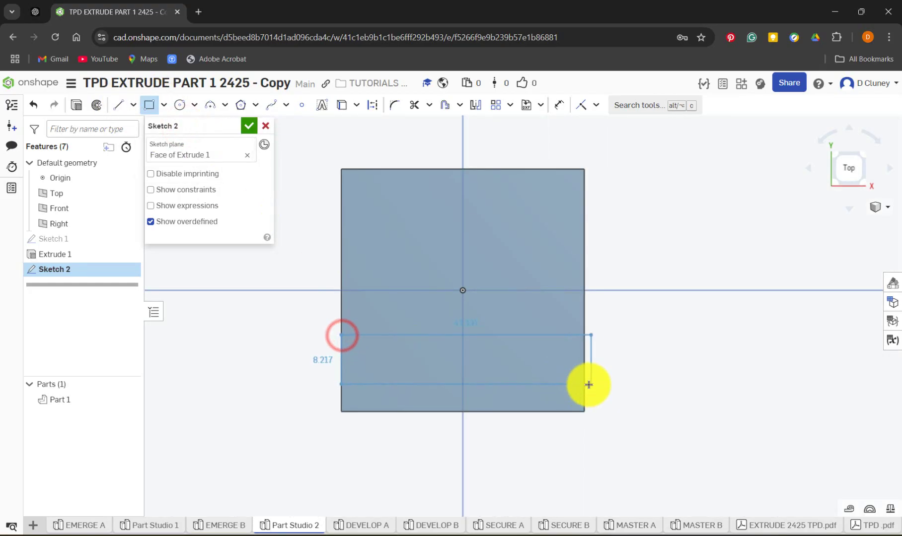
click(585, 382)
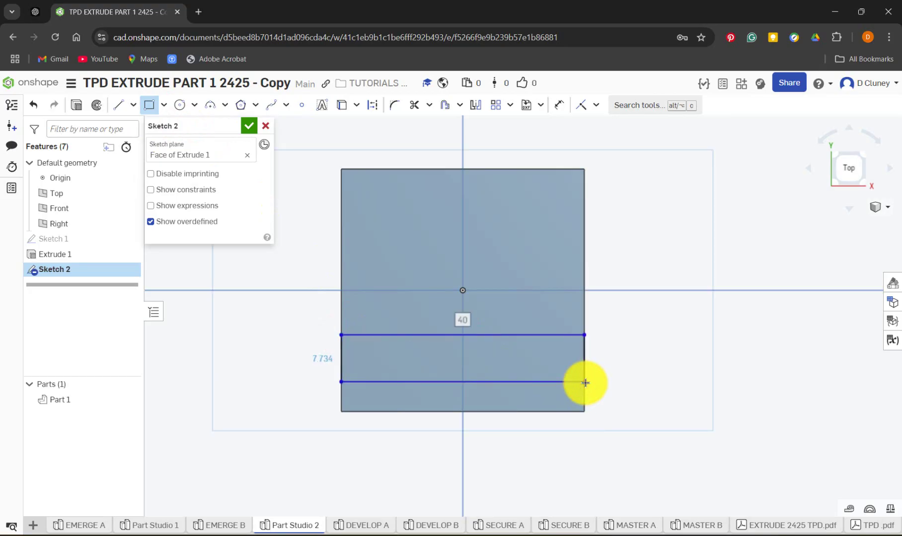
text(40)
key(Return)
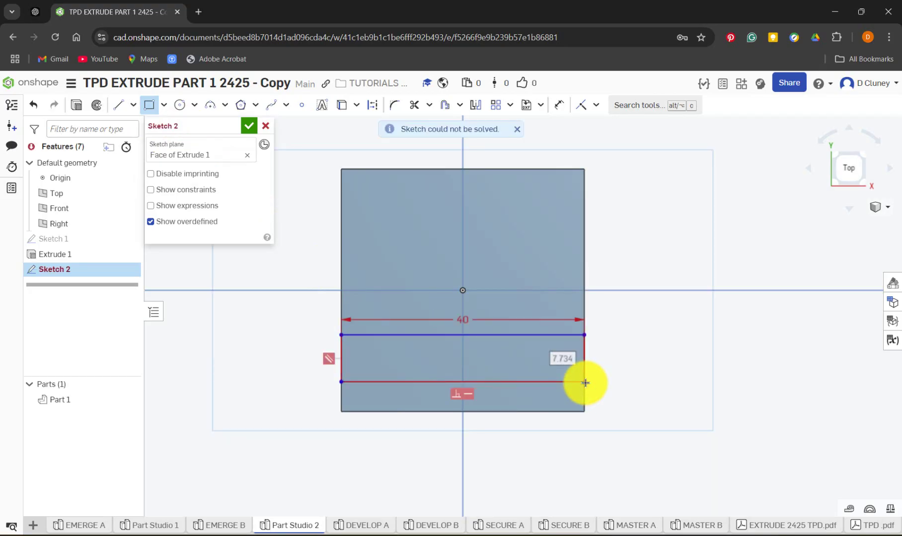
key(Escape)
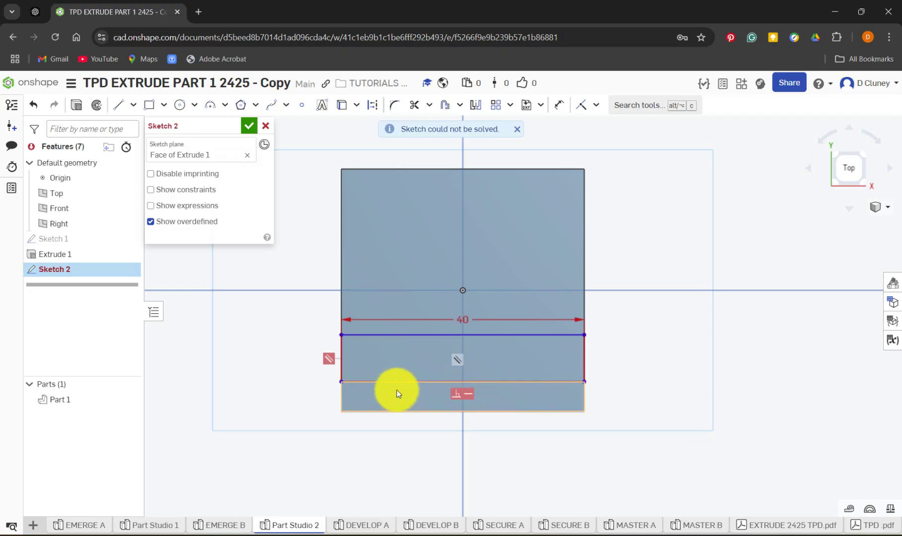
Delete the conflicting perpendicular constraint on the rectangle's lower edge and dimension the rectangle's height at 10 mm
click(455, 396)
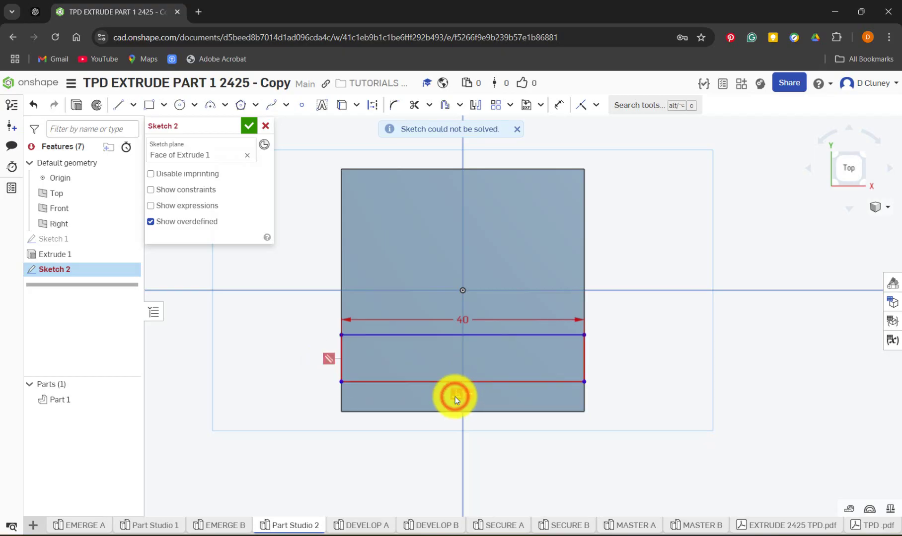
key(Delete)
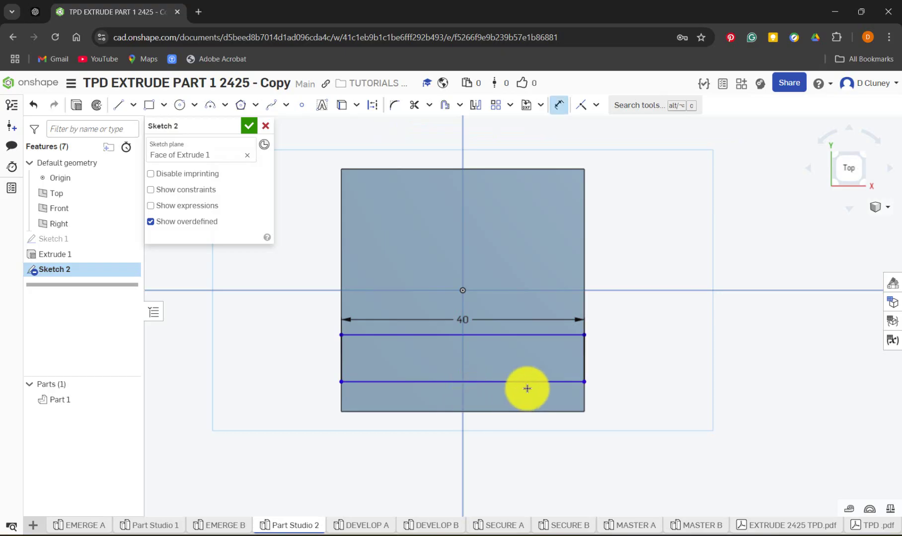
click(584, 372)
click(619, 370)
text(10)
key(Return)
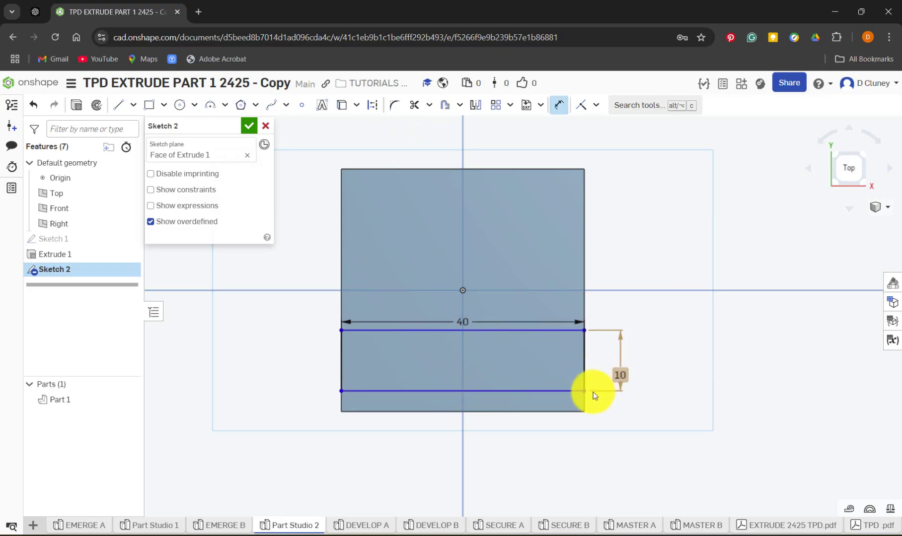
Dimension the rectangle's lower edge at 10 mm from the block's front edge
click(584, 391)
click(584, 410)
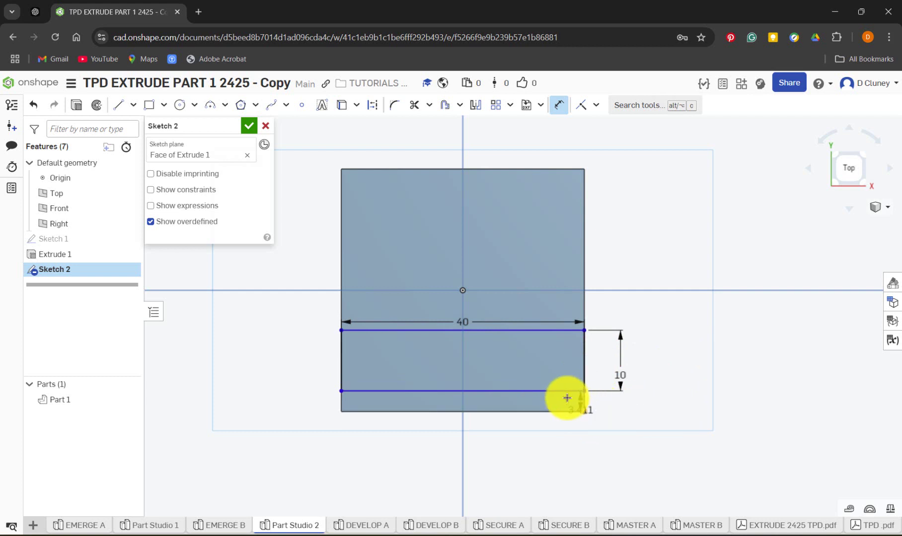
click(550, 410)
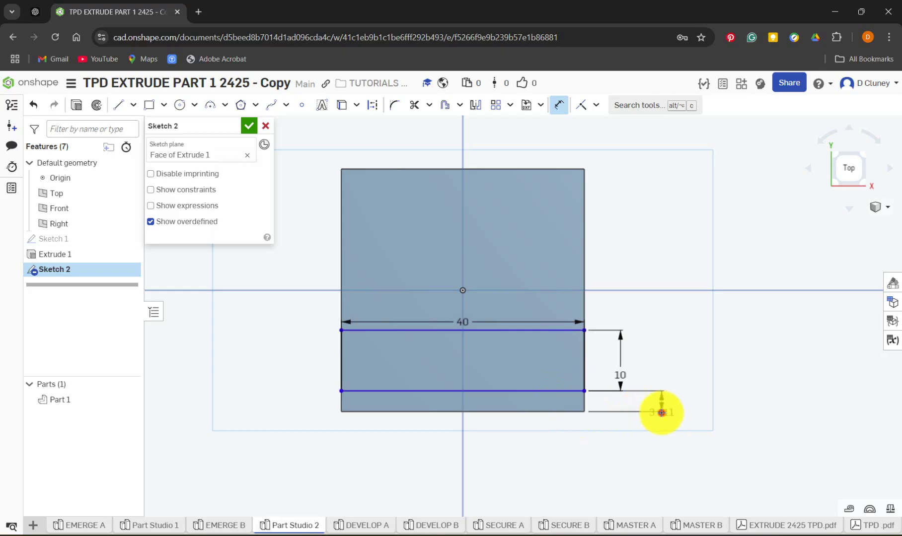
click(661, 410)
text(10)
key(Return)
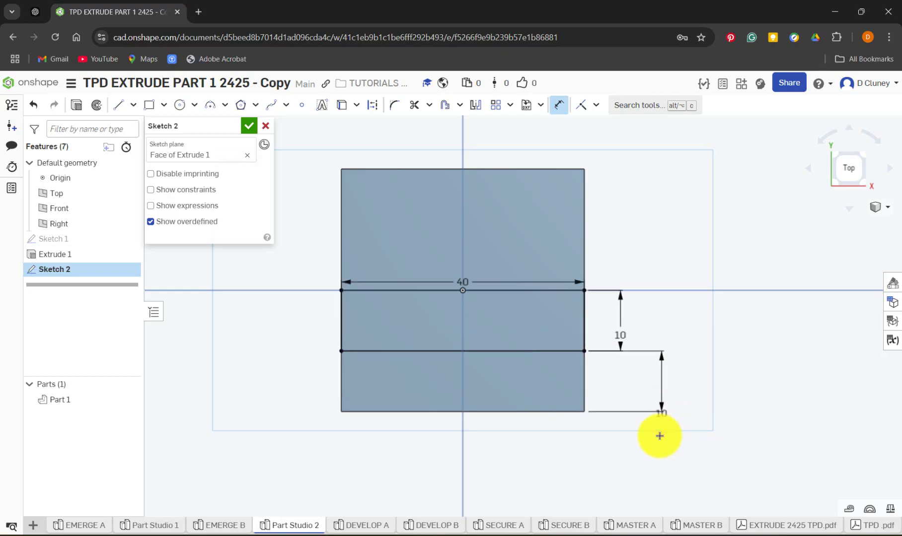
Check the EMERGE B sketch, then in Part Studio 2 sketch a corner rectangle about 8 mm wide from the block's back edge to the first rectangle
click(230, 526)
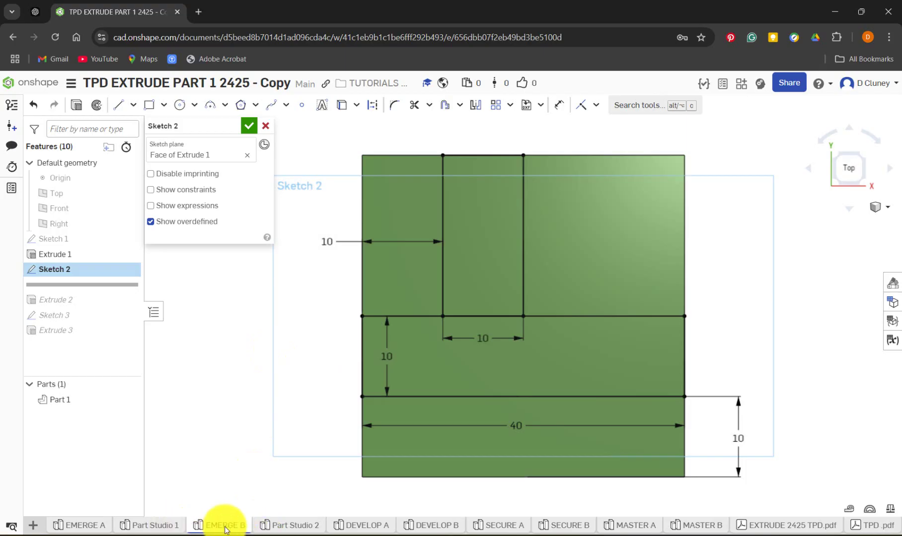
click(288, 525)
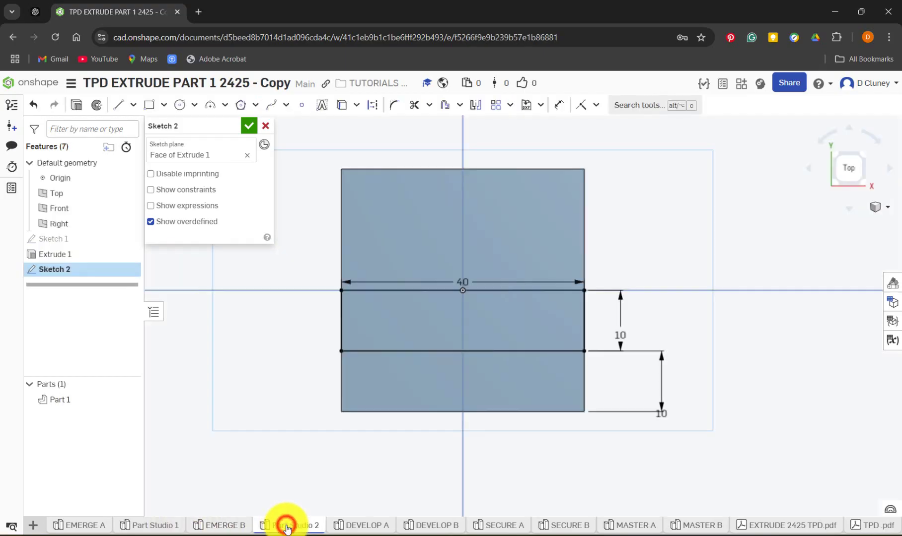
click(149, 106)
click(401, 169)
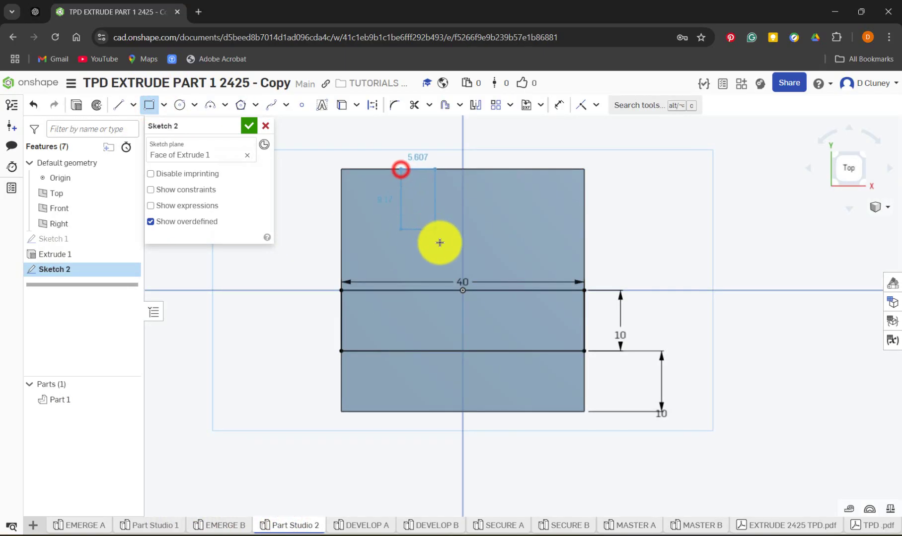
click(450, 291)
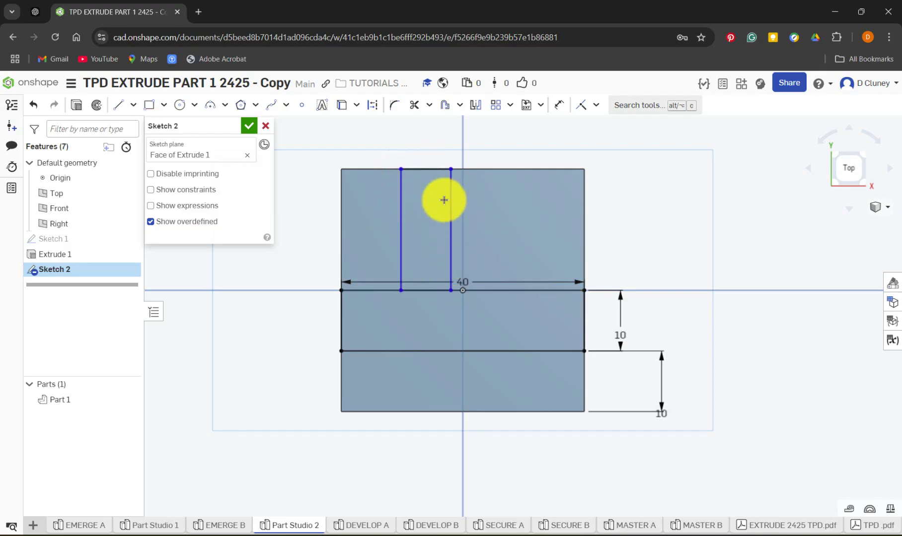
Dimension the width of the upper rectangle at 10 mm
key(d)
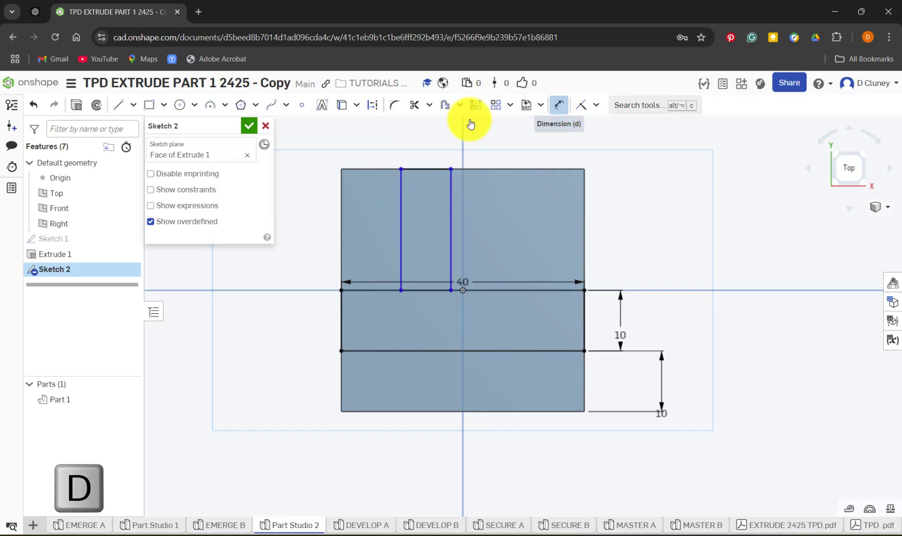
click(419, 170)
click(419, 157)
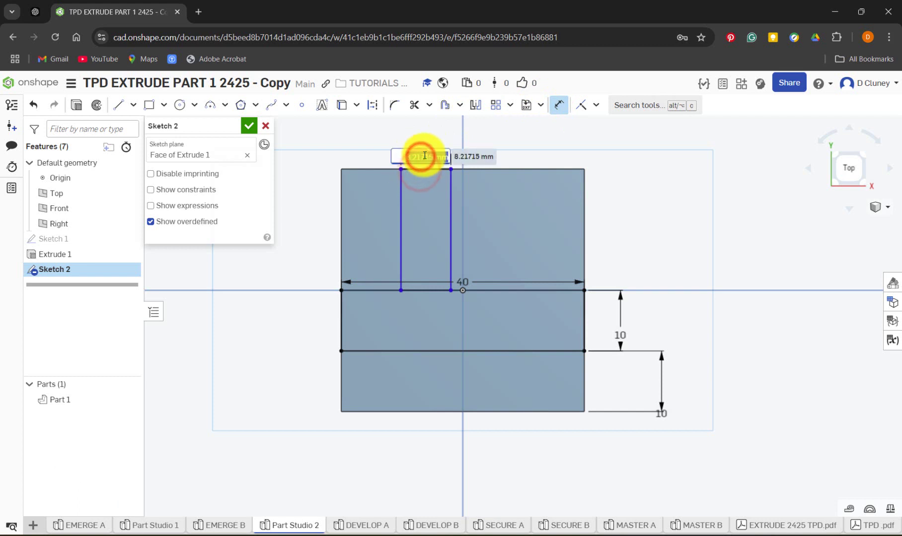
text(10)
key(Return)
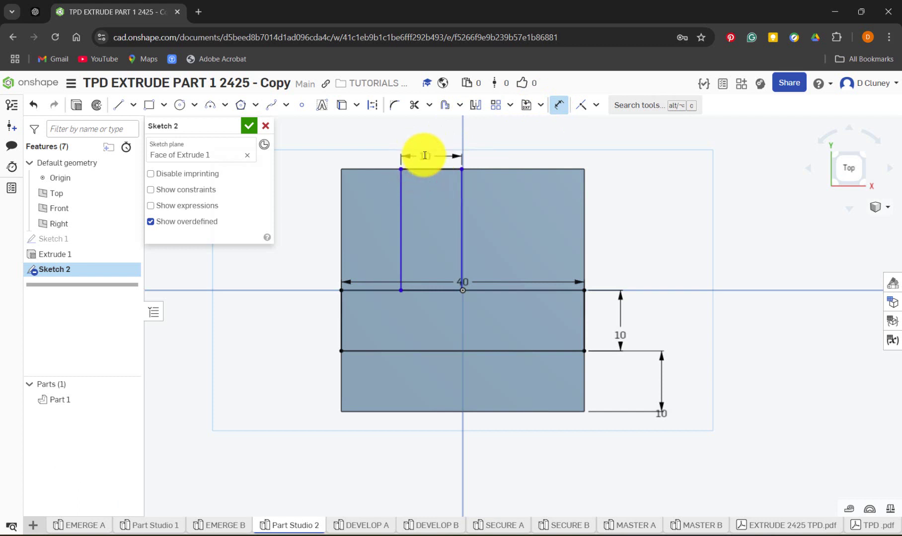
Dimension the upper rectangle's left edge at 10 mm from the block's left edge
click(402, 211)
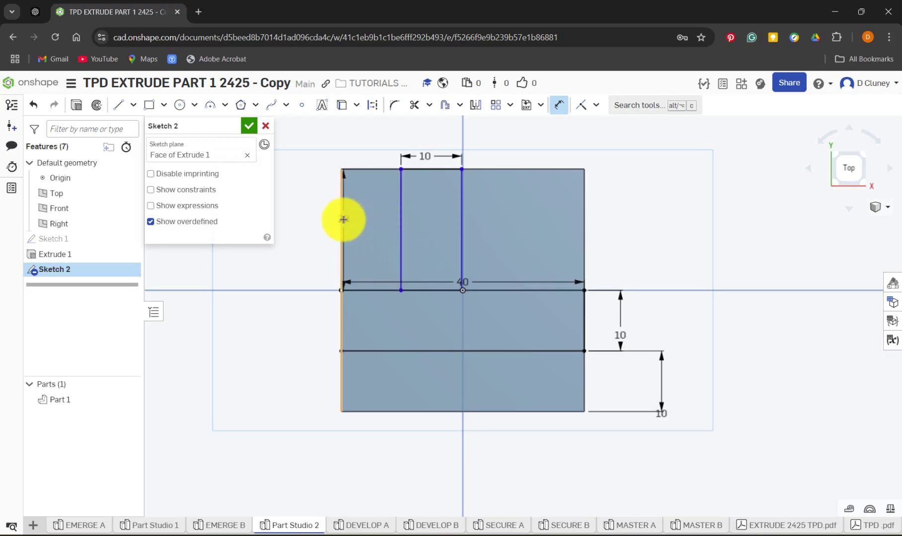
click(343, 219)
click(314, 219)
text(10)
key(Return)
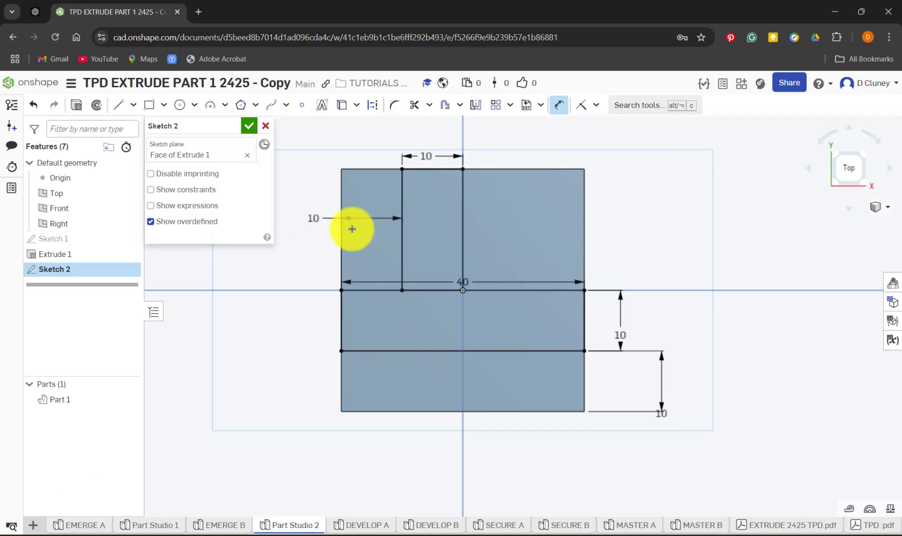
Move the 40 mm width dimension below the block and finish the sketch
double_click(319, 220)
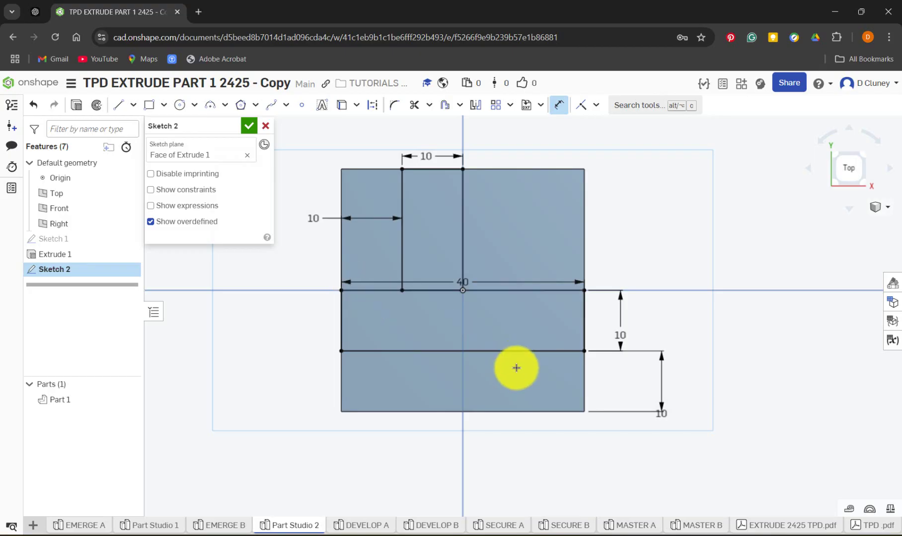
drag(462, 282, 420, 440)
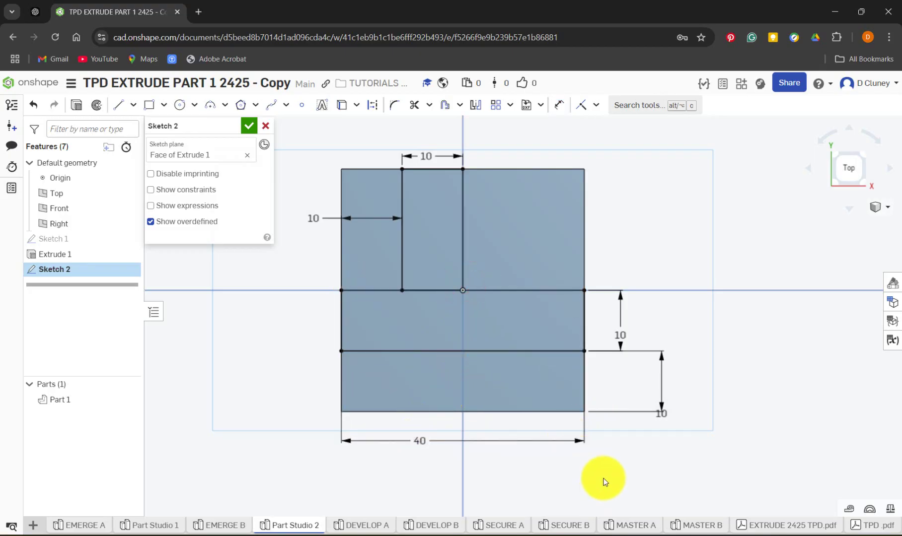
click(248, 126)
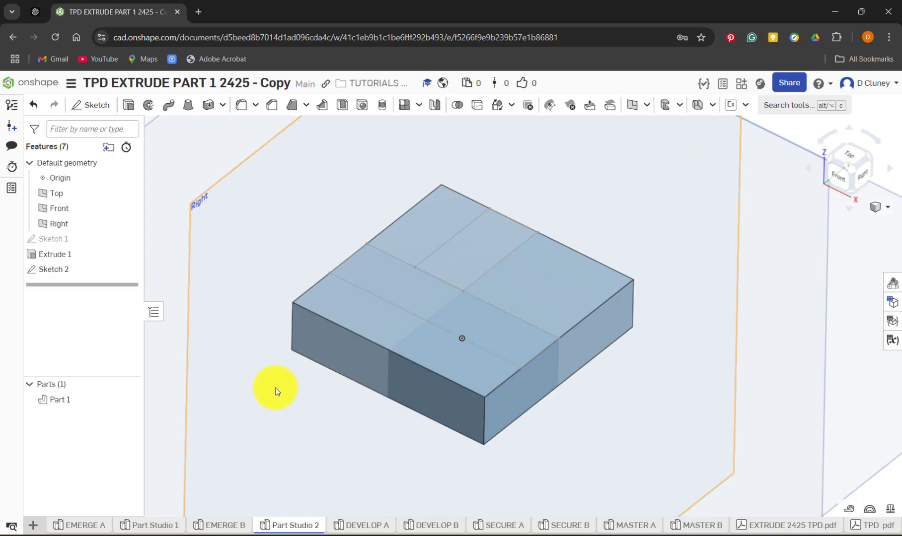
In EMERGE B, close Sketch 2, roll forward past Extrude 2 and measure the height of the raised step
click(231, 525)
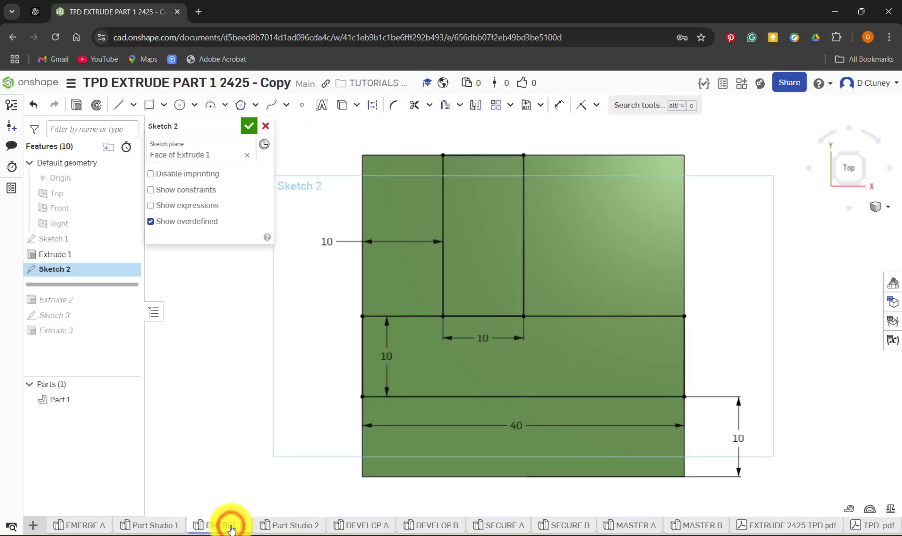
click(248, 127)
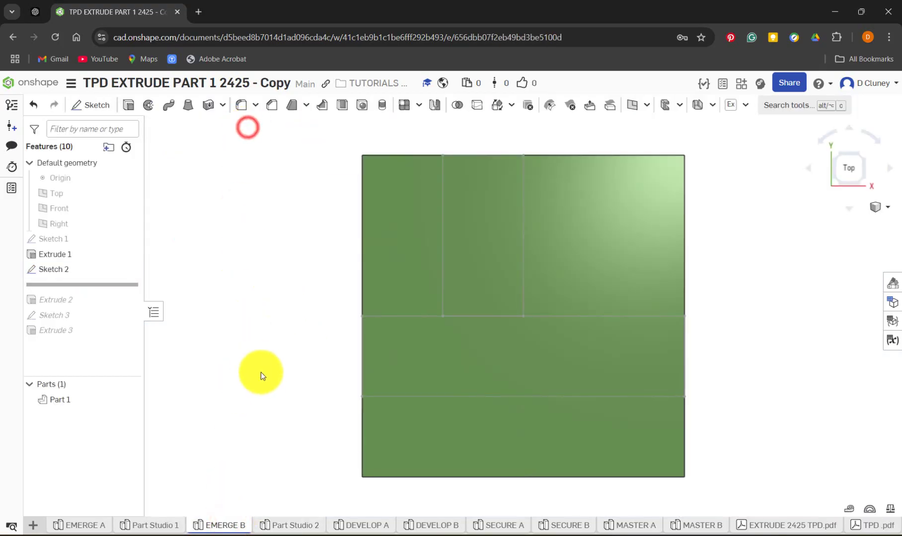
key(shift+7)
drag(104, 284, 102, 316)
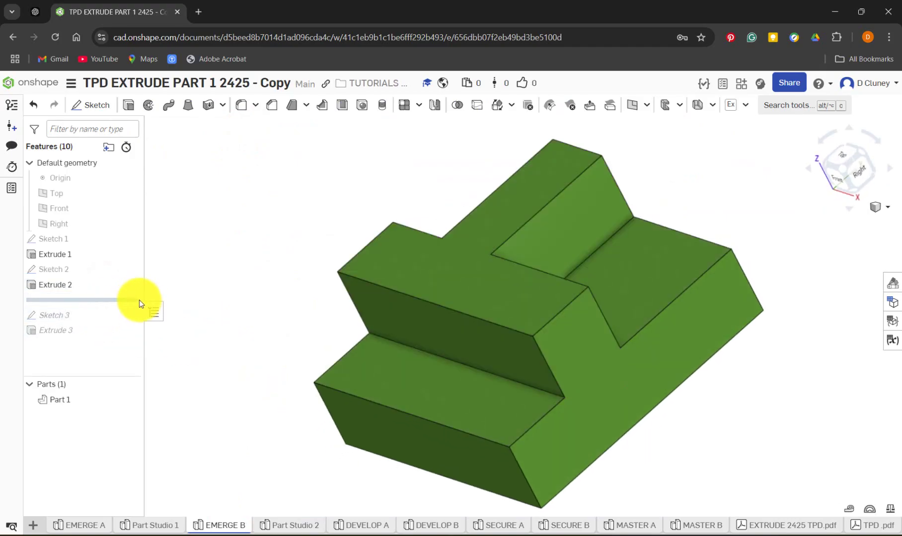
click(552, 372)
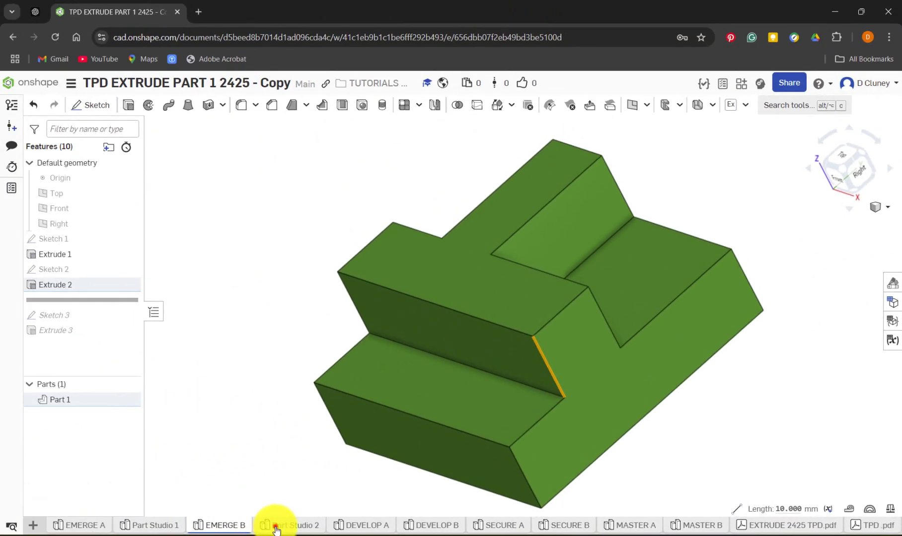
In Part Studio 2, extrude both rectangles of Sketch 2 upward 10 mm, adding them to Part 1
click(274, 525)
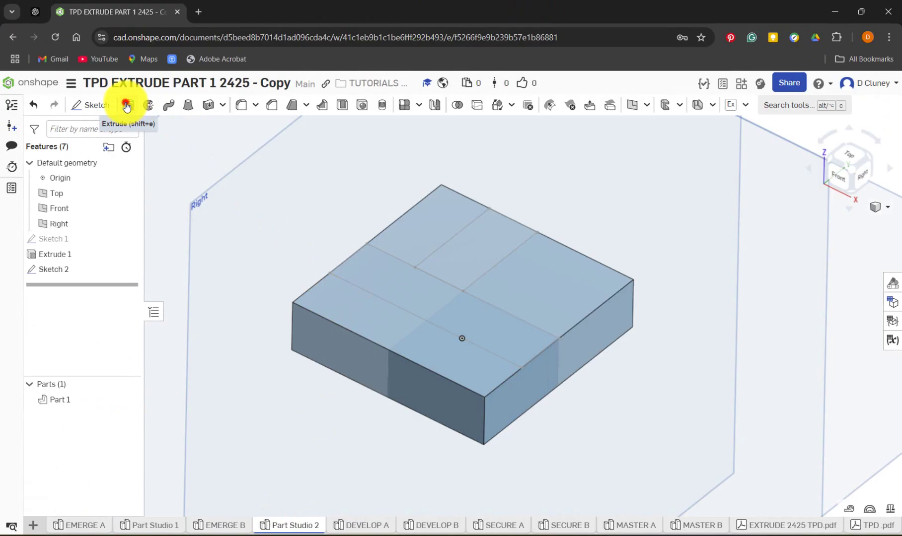
key(shift+e)
click(452, 317)
click(455, 252)
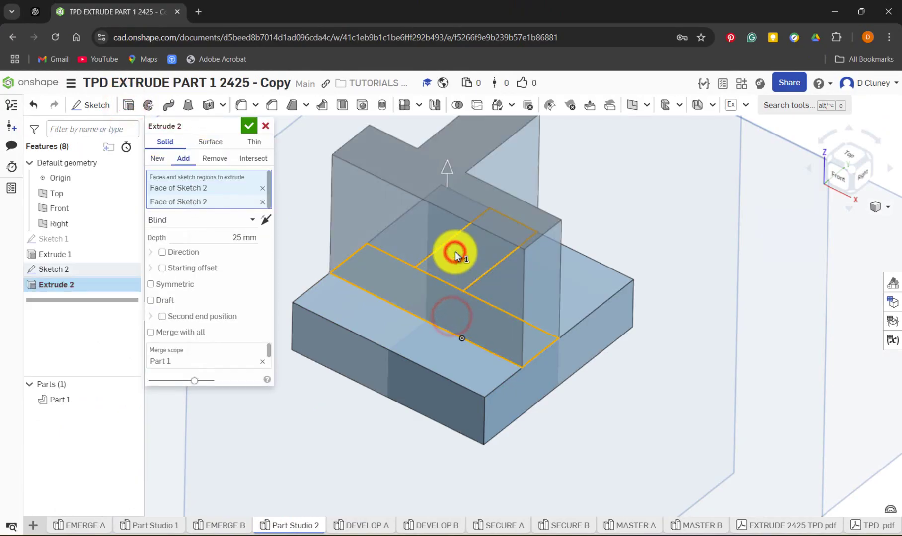
click(240, 239)
text(10)
key(Return)
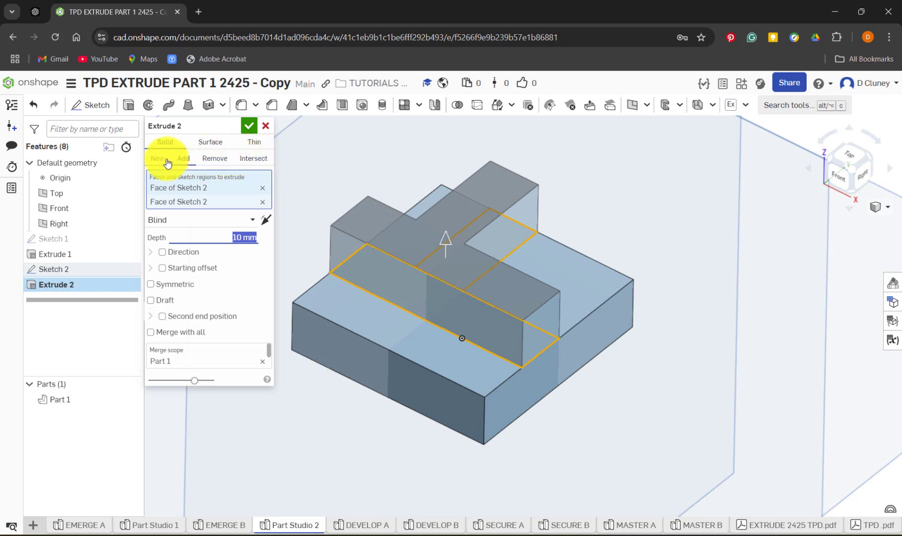
click(249, 126)
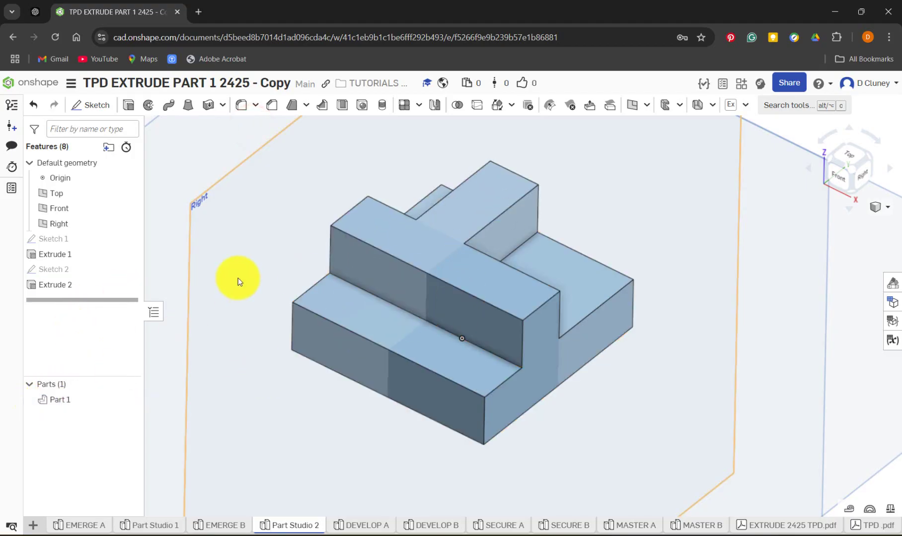
Roll EMERGE B forward past Sketch 3 and examine where that sketch lies on the model
click(224, 528)
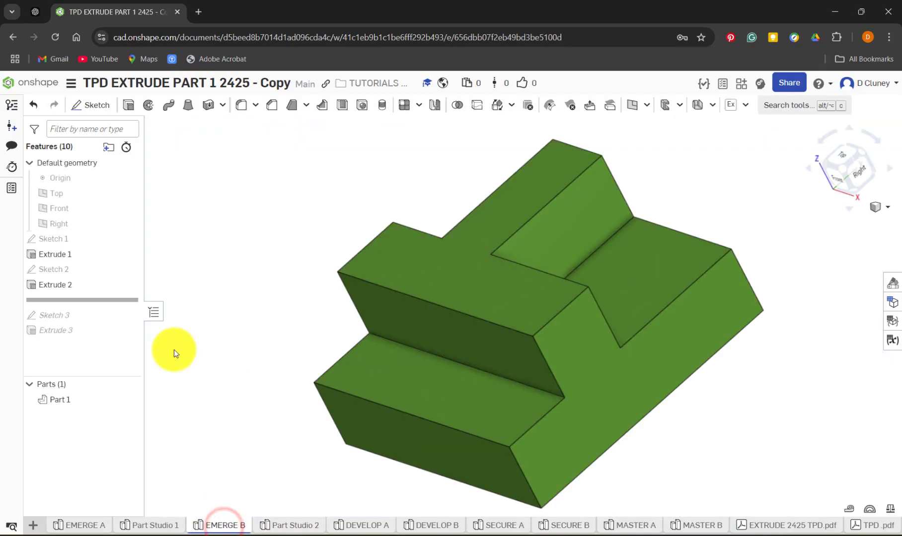
drag(104, 301, 112, 337)
drag(110, 330, 52, 313)
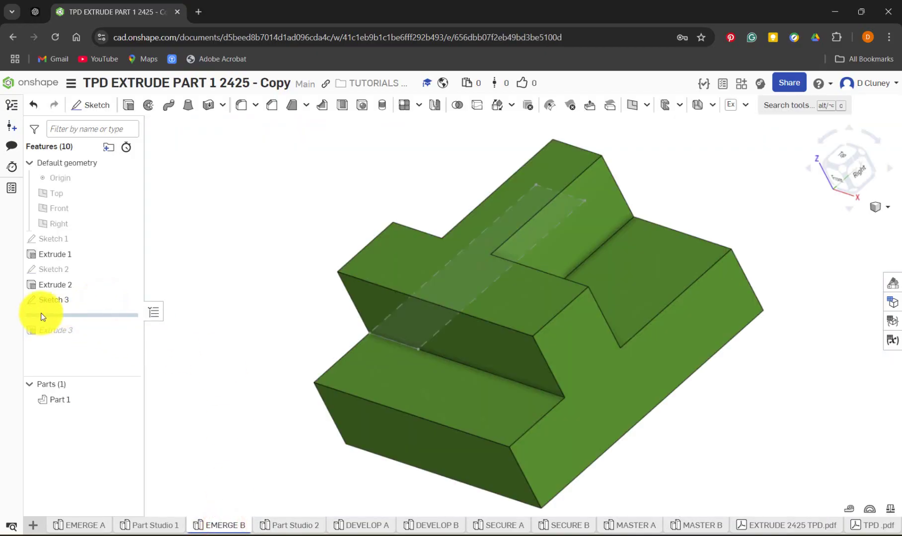
click(64, 300)
mouse_move(292, 378)
right_down()
mouse_move(357, 356)
mouse_move(343, 382)
mouse_move(360, 426)
mouse_move(385, 353)
right_up()
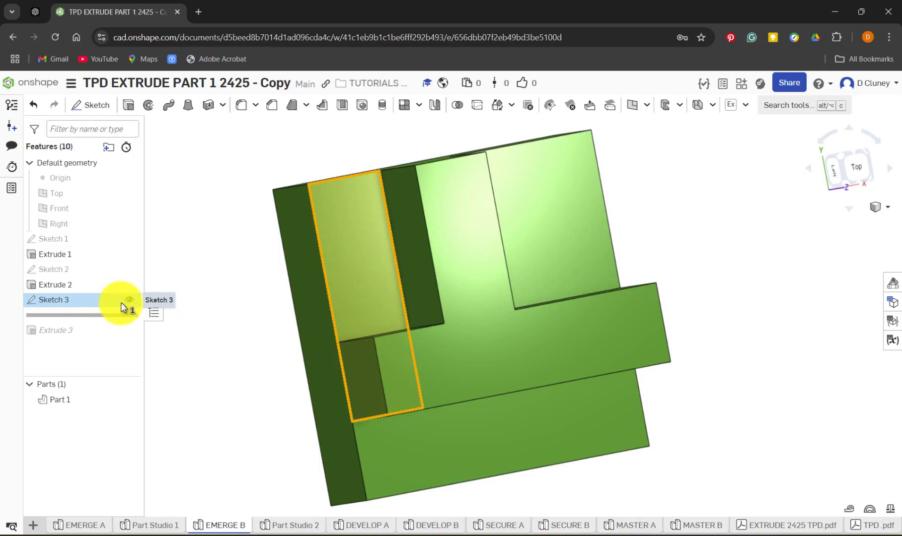
click(195, 331)
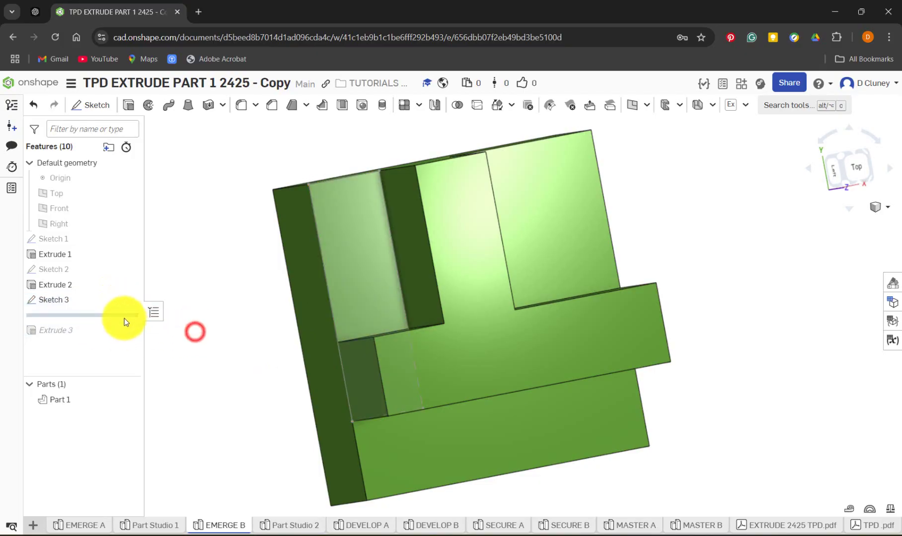
Roll EMERGE B forward past Extrude 3, open that extrude to check its regions and depth, and close it without changes
drag(127, 332, 97, 325)
right_drag(224, 369, 189, 326)
right_click(85, 315)
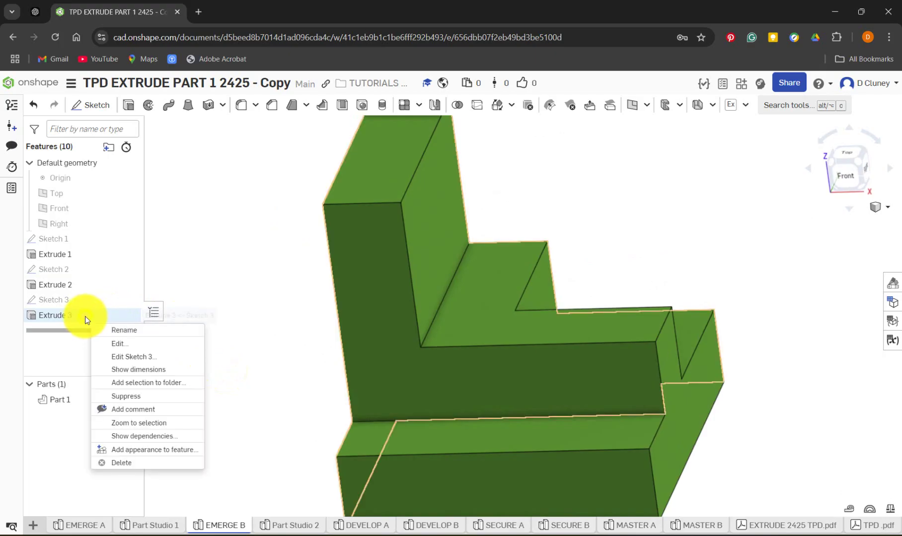
click(142, 344)
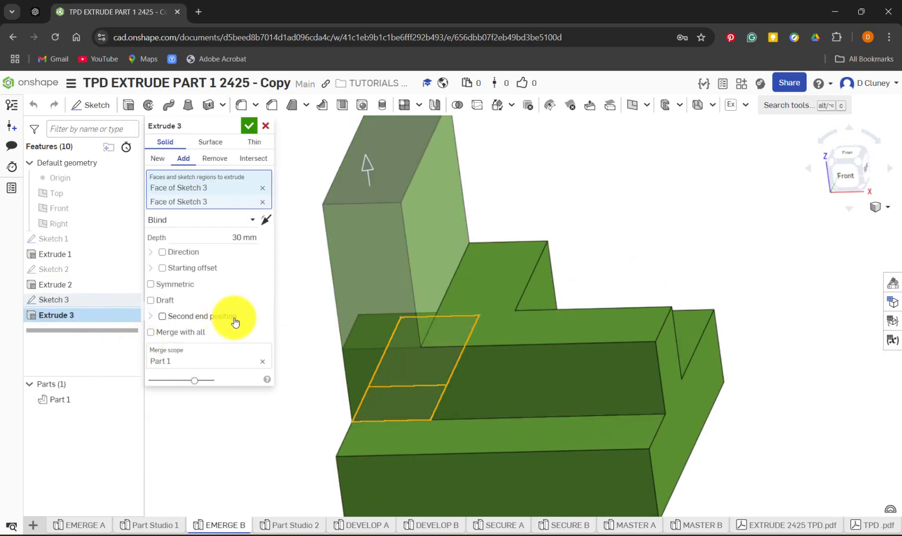
click(264, 125)
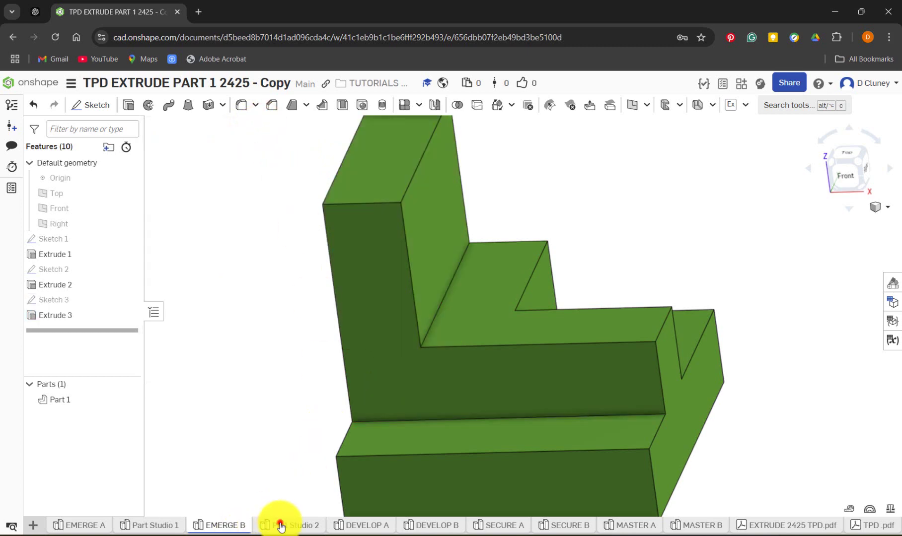
Switch to Part Studio 2 and start a new sketch on the top face of the low 10 by 20 mm rear corner
click(279, 525)
right_drag(256, 265, 312, 321)
click(311, 321)
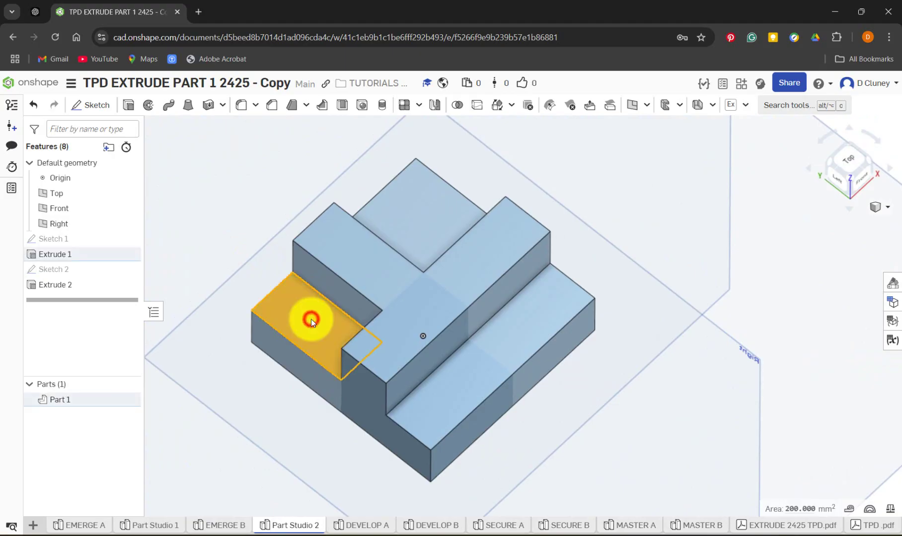
click(182, 427)
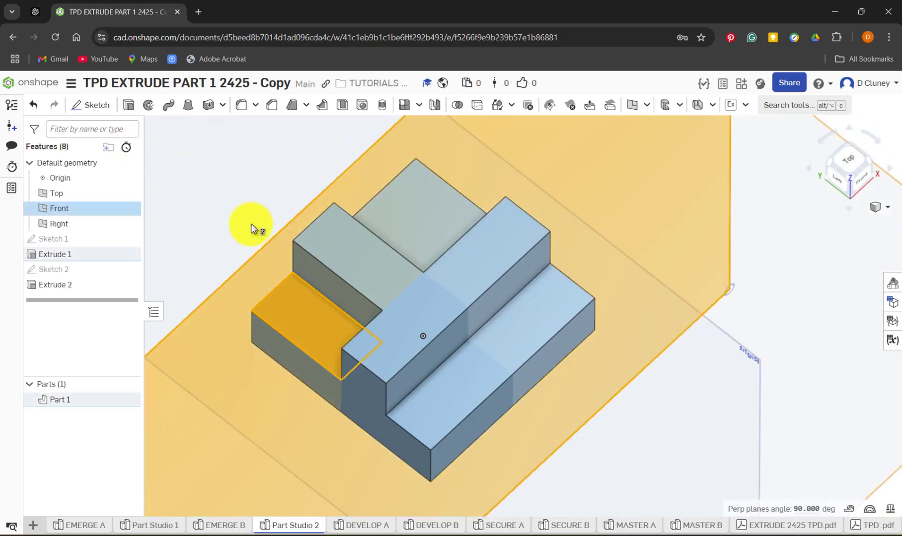
click(796, 301)
scroll(744, 298, up, 3)
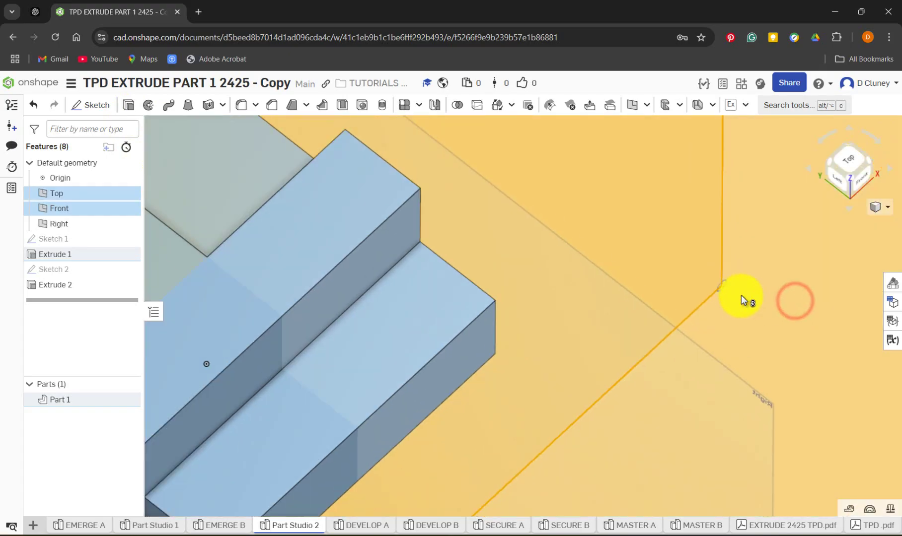
scroll(741, 298, down, 5)
scroll(741, 298, down, 3)
click(304, 253)
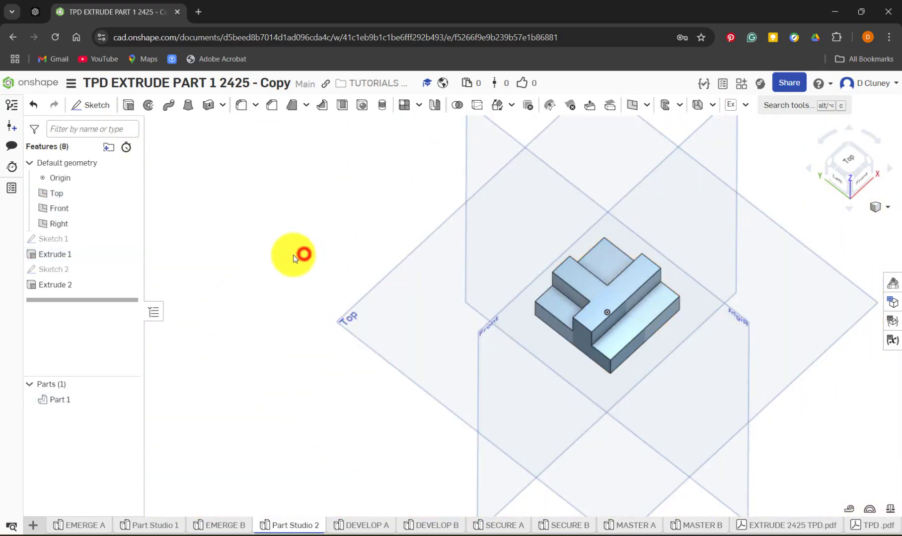
click(99, 107)
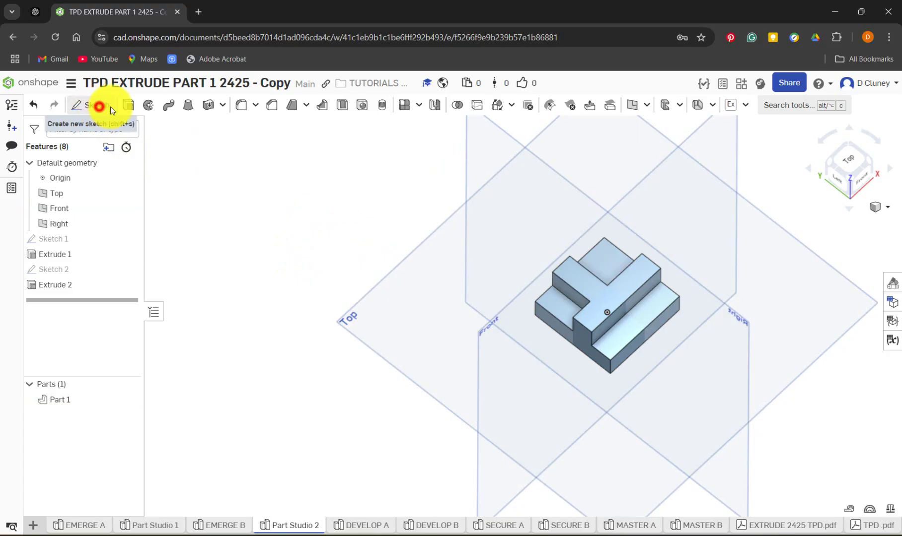
click(551, 310)
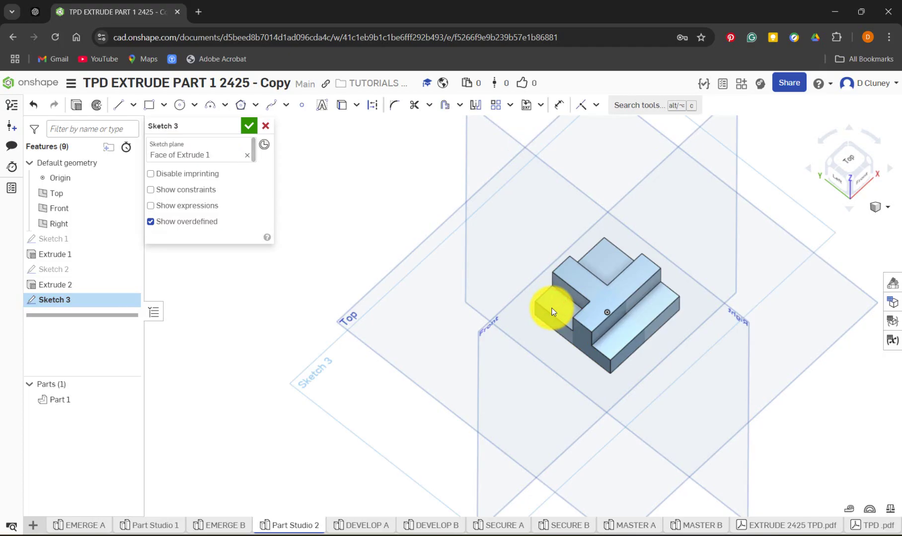
Draw a 10 by 30 mm corner rectangle from the model's rear-left corner to the front edge of the raised strip
key(n)
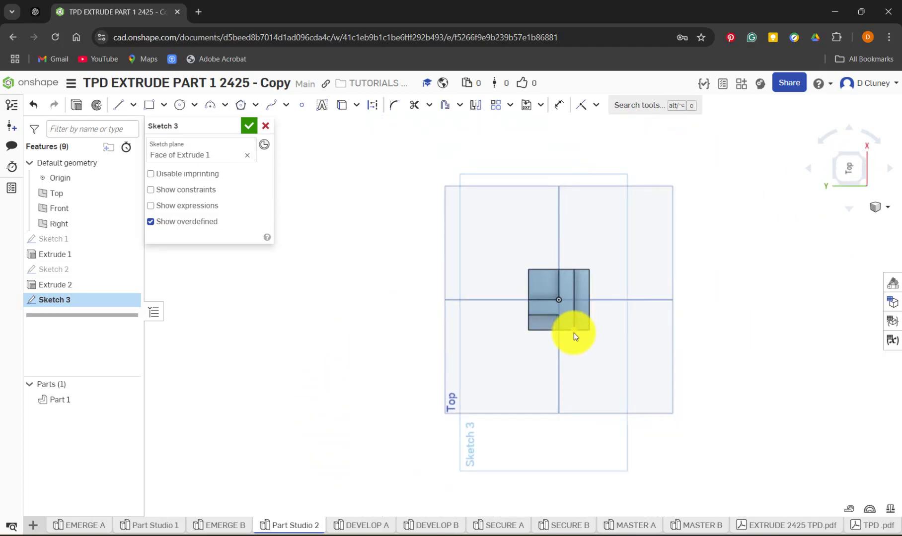
scroll(574, 333, up, 5)
key(n)
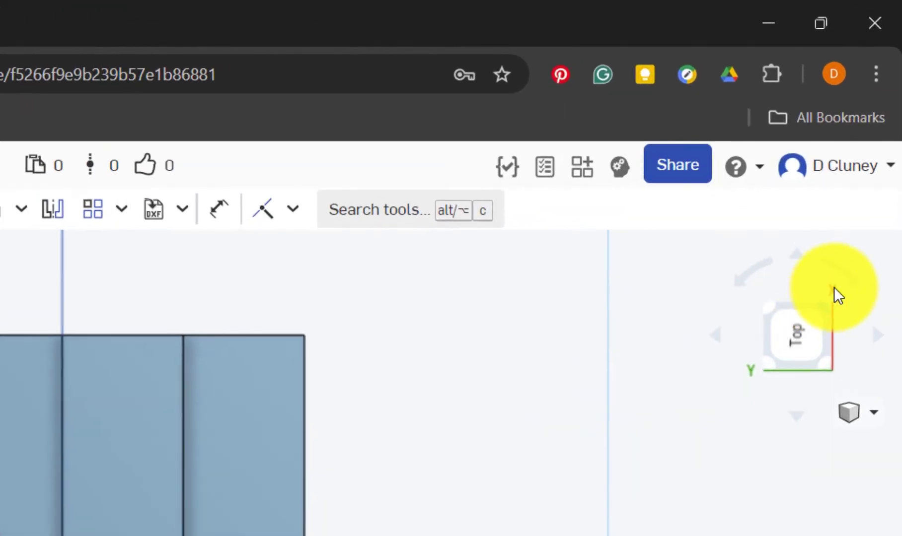
click(833, 292)
click(835, 293)
click(834, 291)
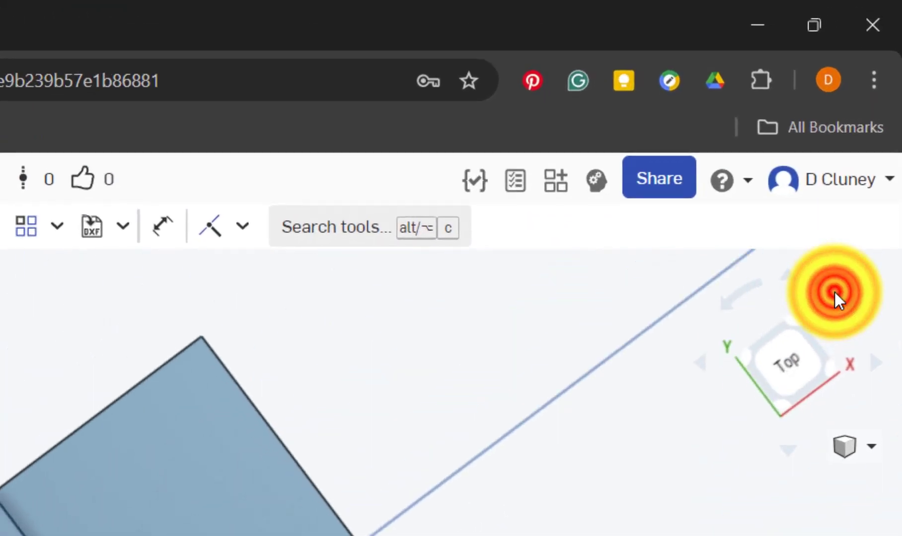
click(834, 292)
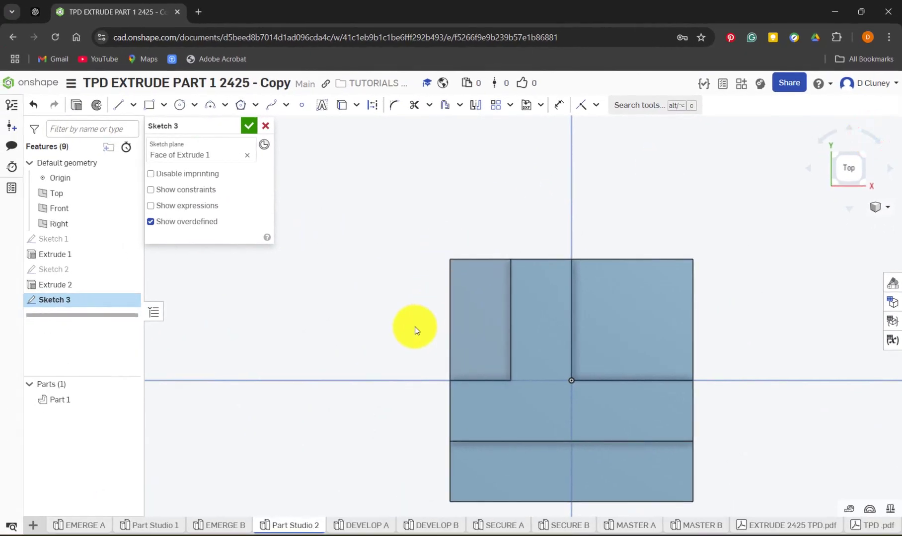
drag(411, 323, 372, 277)
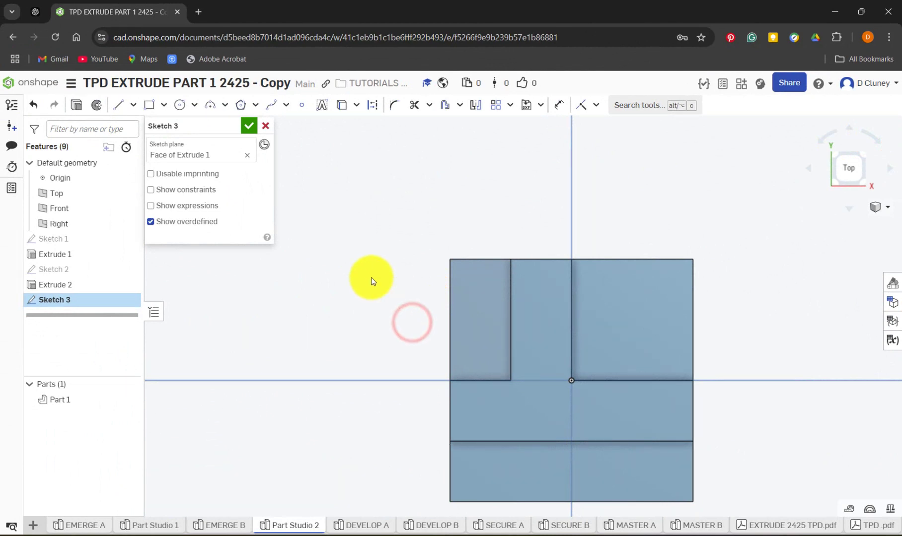
click(149, 106)
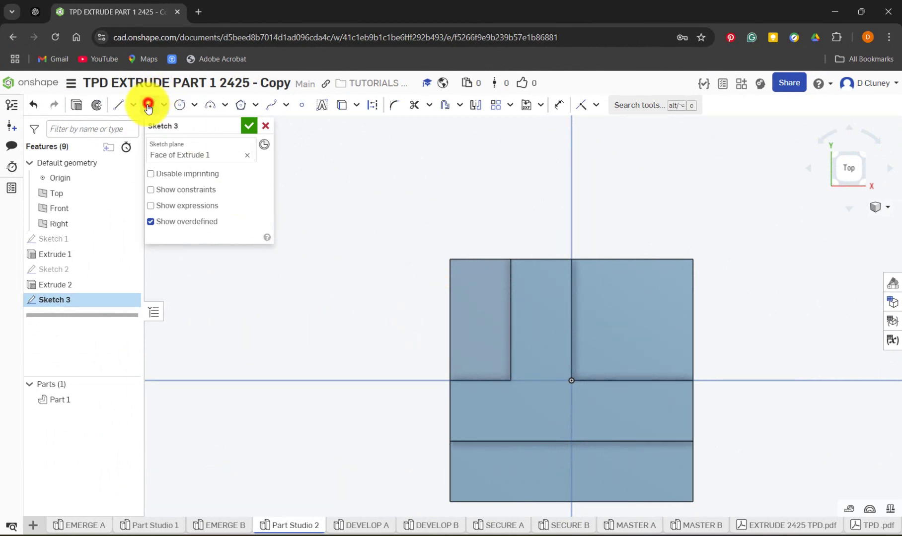
click(452, 260)
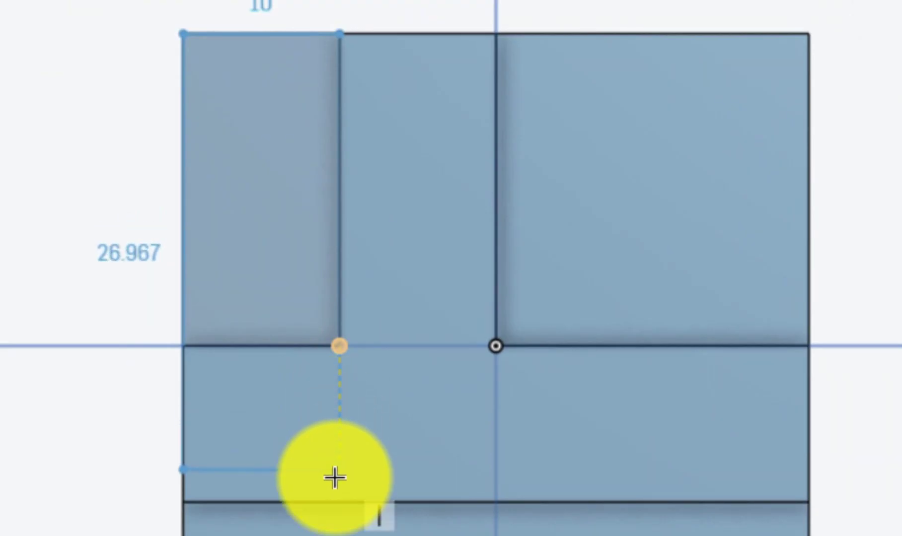
click(334, 504)
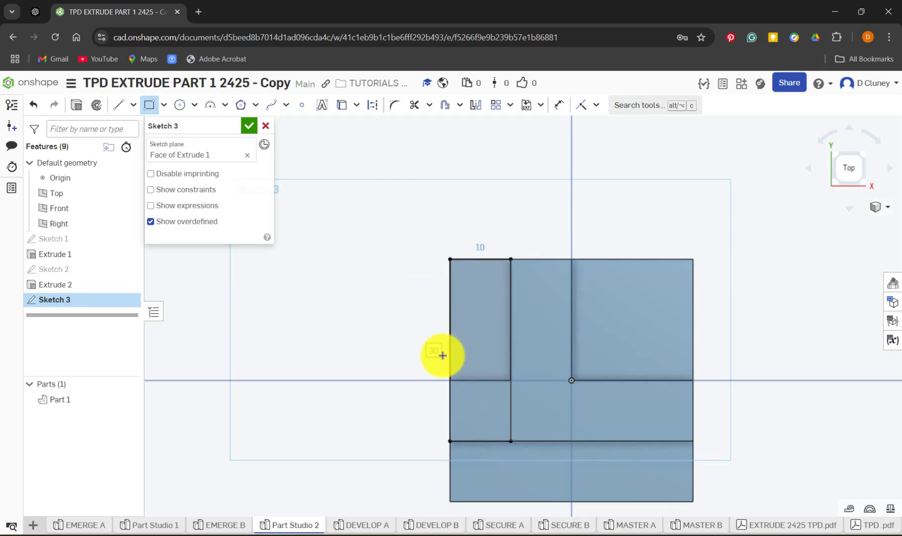
Extrude the Sketch 3 rectangle upward 30 mm, adding it to Part 1
key(shift+e)
mouse_move(800, 372)
right_down()
mouse_move(792, 312)
mouse_move(720, 321)
right_up()
click(248, 225)
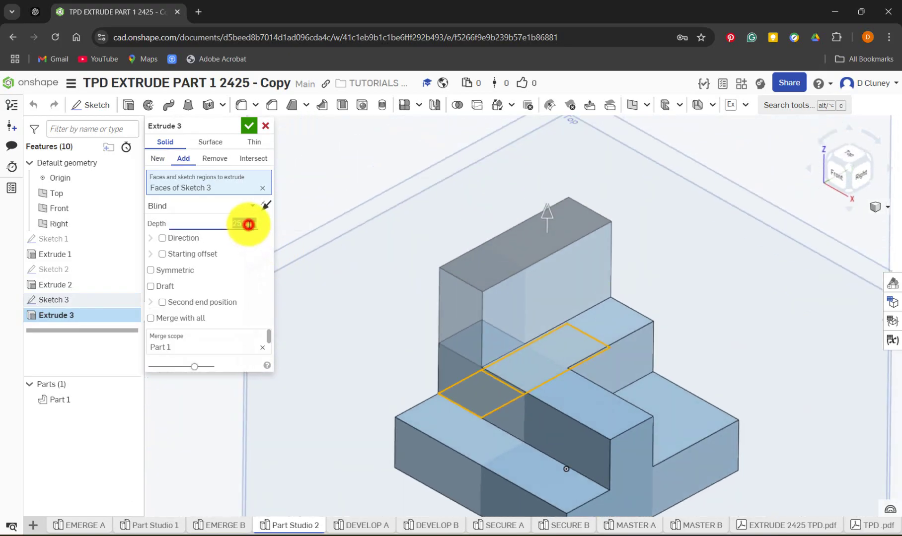
text(30)
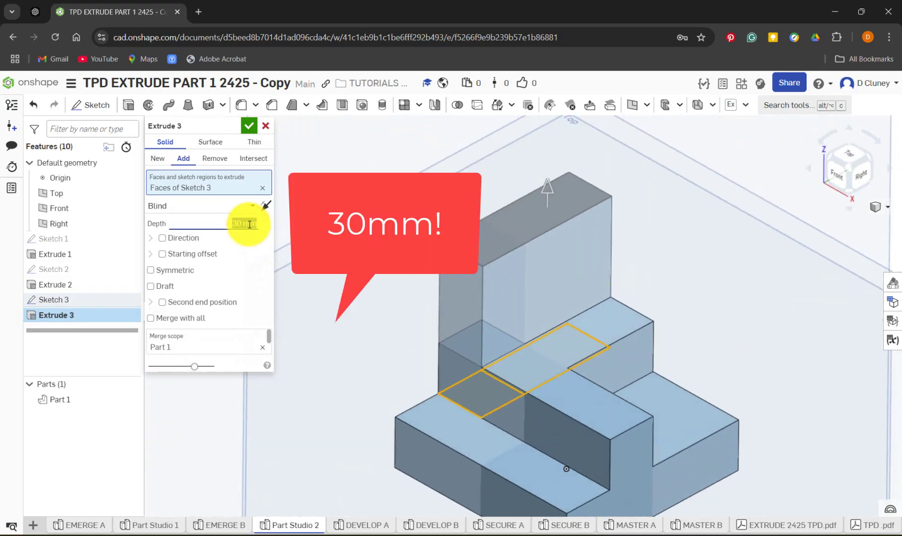
key(Return)
key(f)
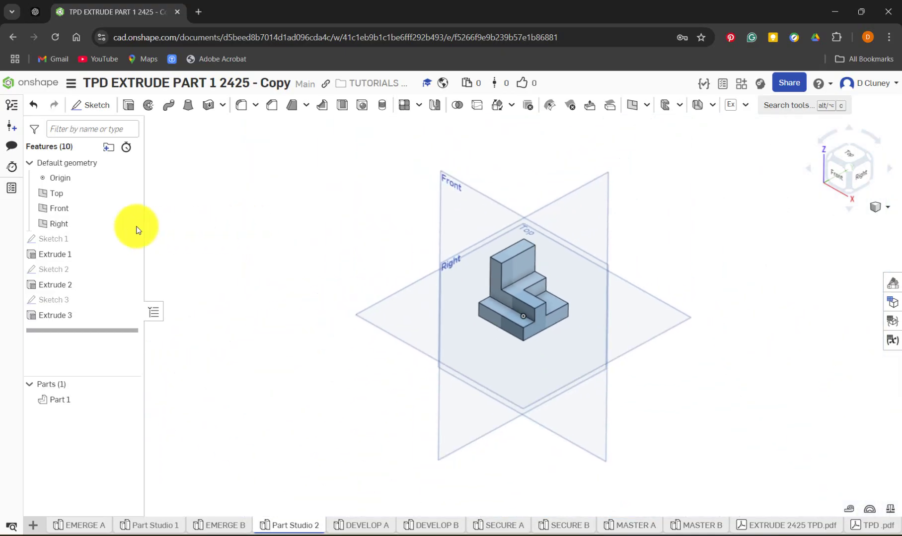
Hide the origin and the Top, Front and Right planes so that only the finished part shows
click(127, 177)
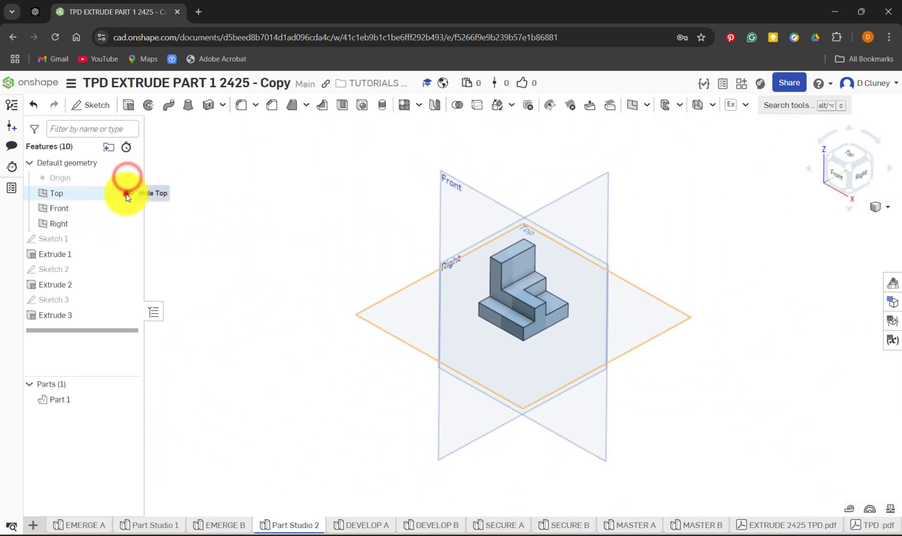
click(127, 192)
click(127, 208)
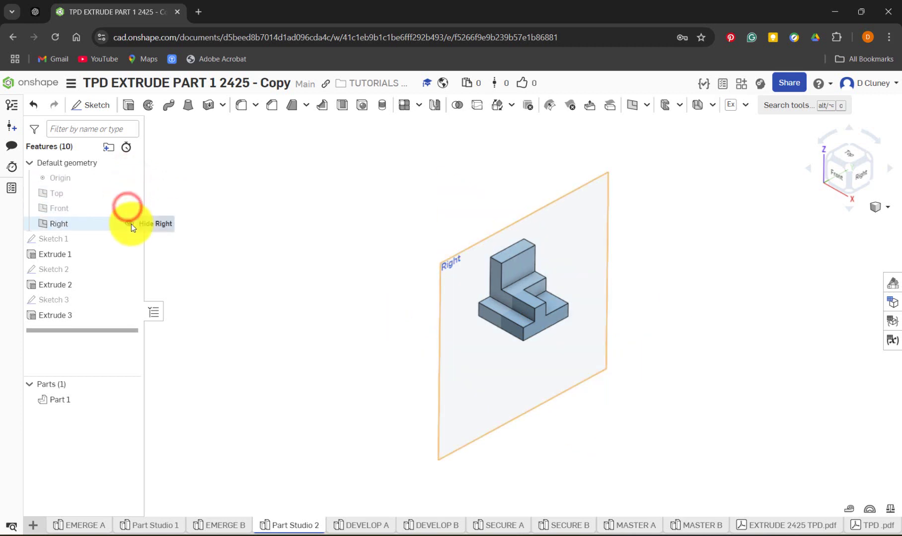
click(127, 224)
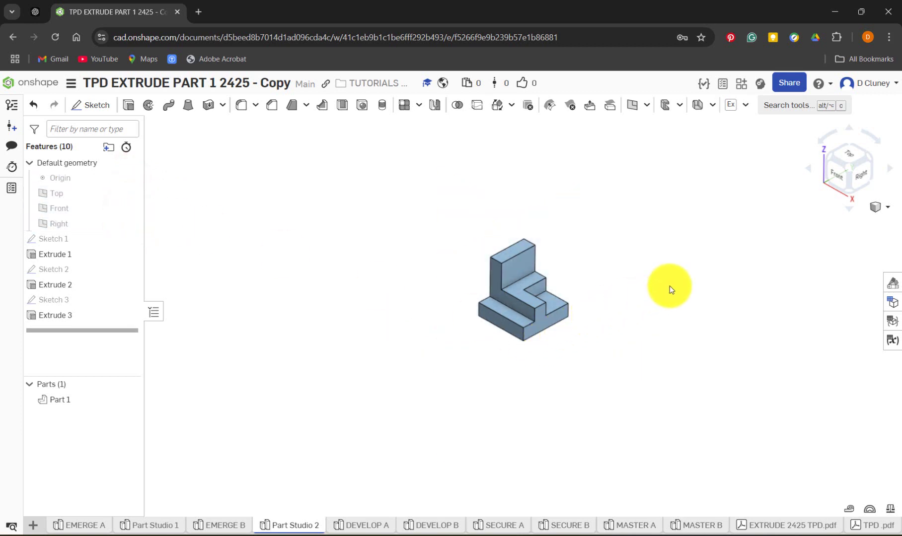
key(f)
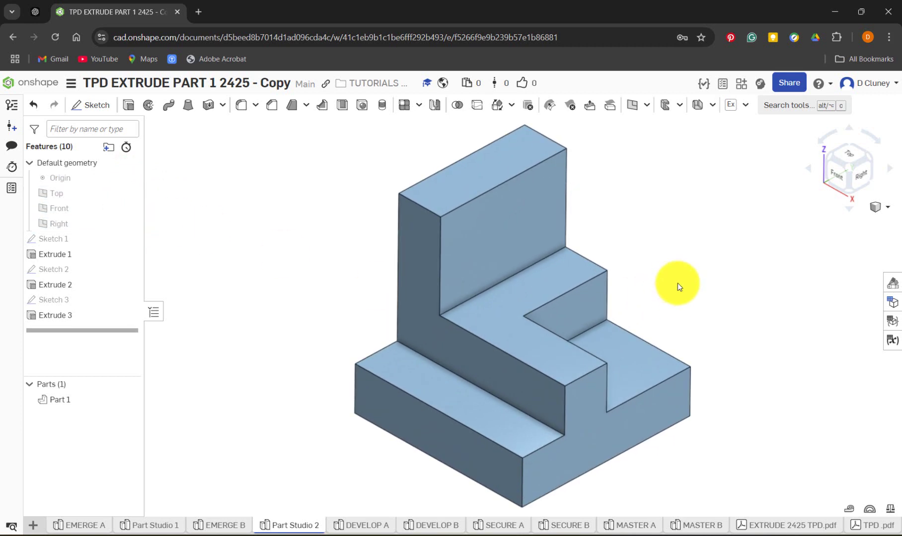
Change Part 1's appearance to the green palette colour 5FA73D and close the appearance settings
click(892, 283)
click(757, 171)
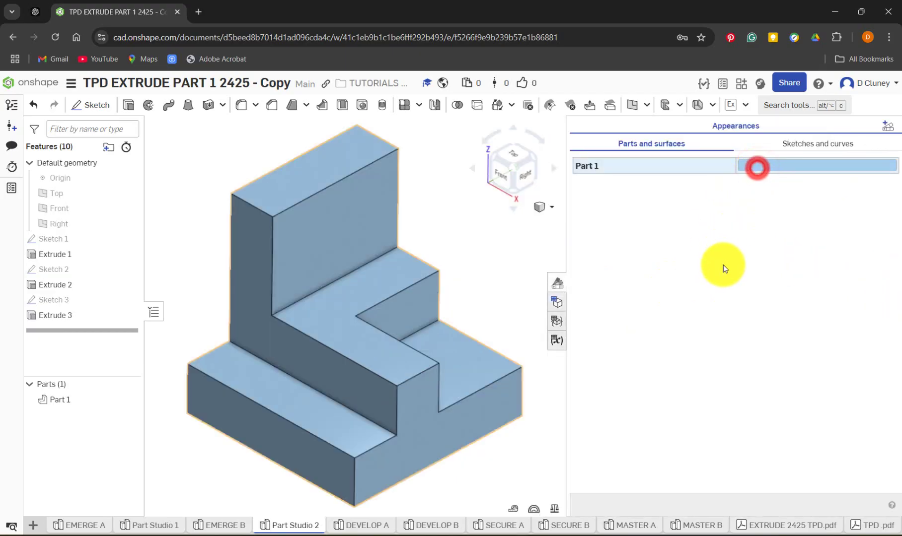
click(750, 165)
click(515, 205)
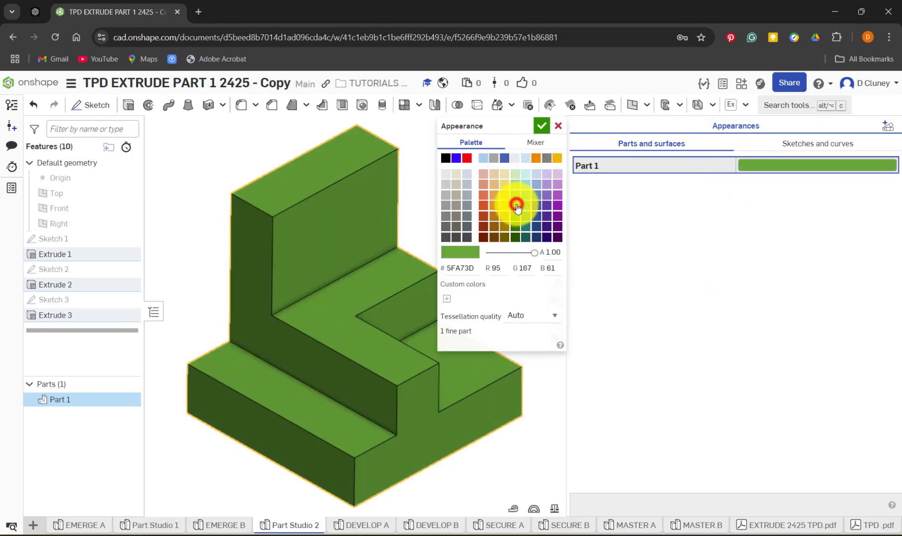
click(542, 130)
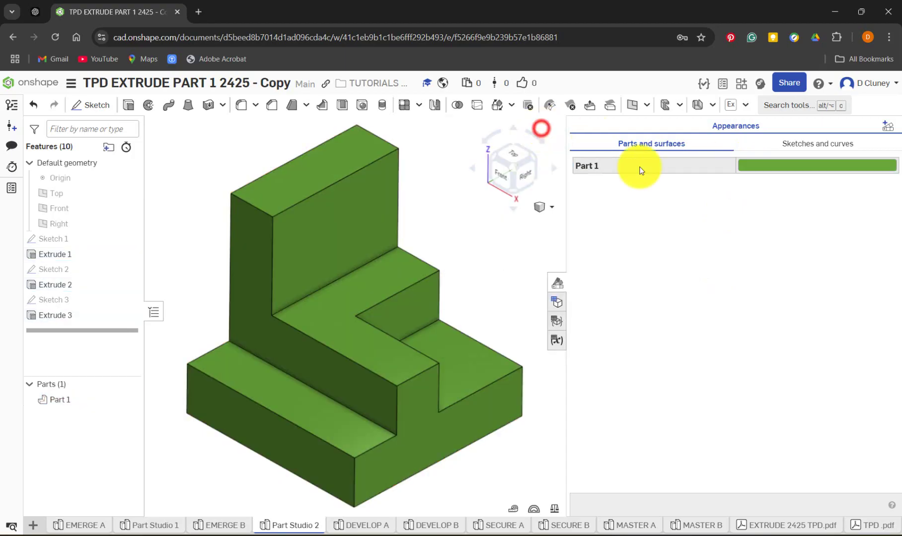
click(555, 277)
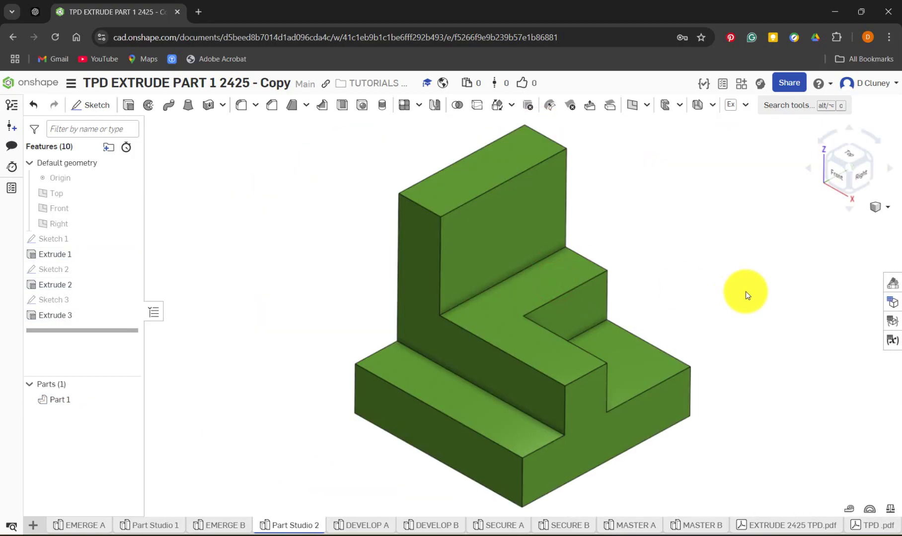